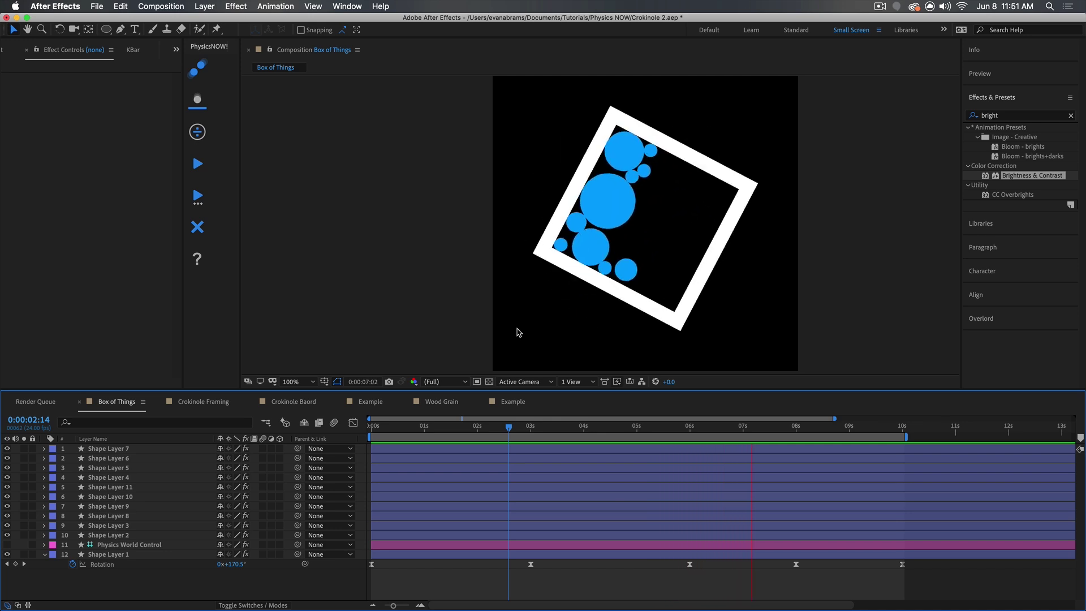
Stop the Box of Things preview playback.
key(space)
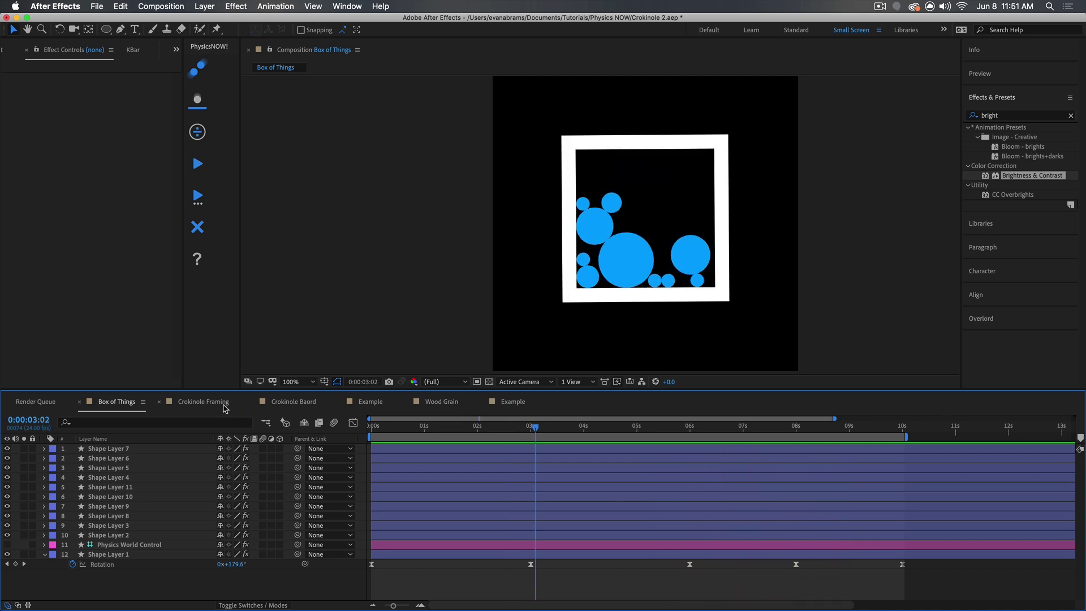
Go through the Crokinole Baord composition, deselecting its posts, to the Example composition.
click(294, 402)
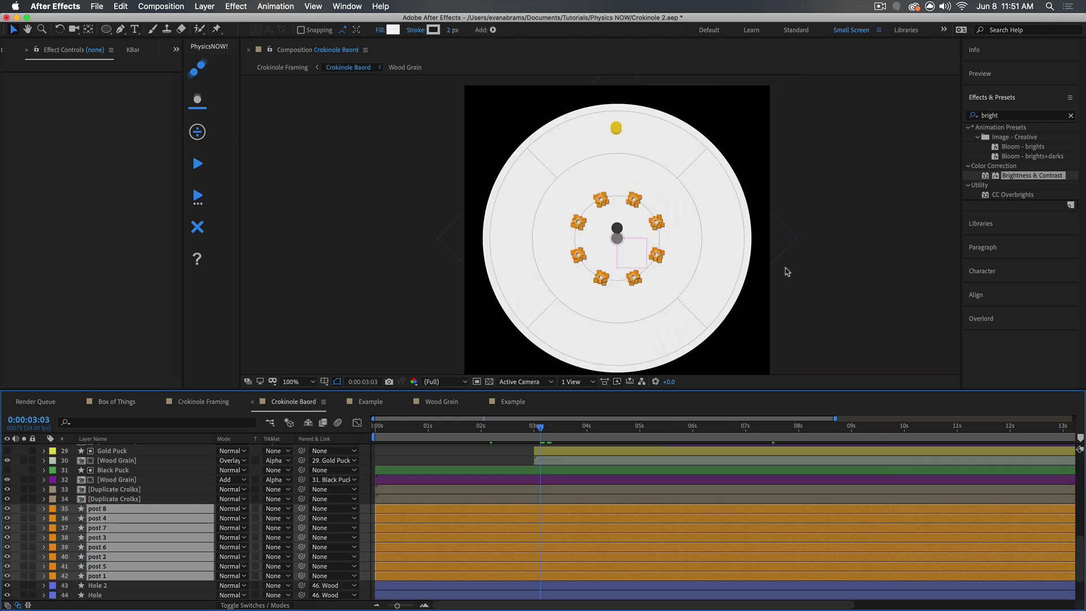
click(790, 269)
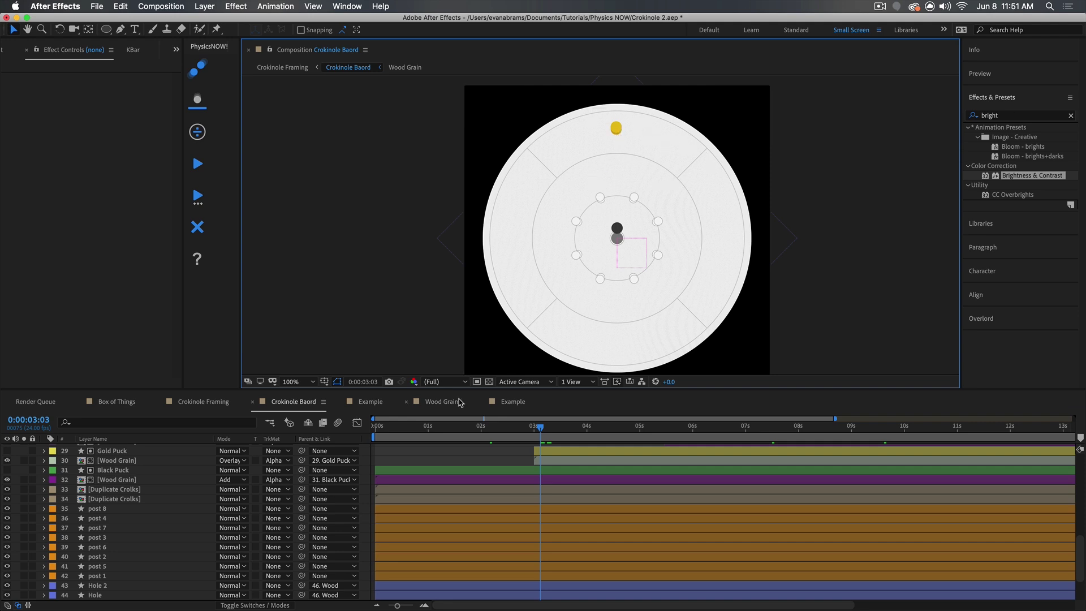
click(370, 402)
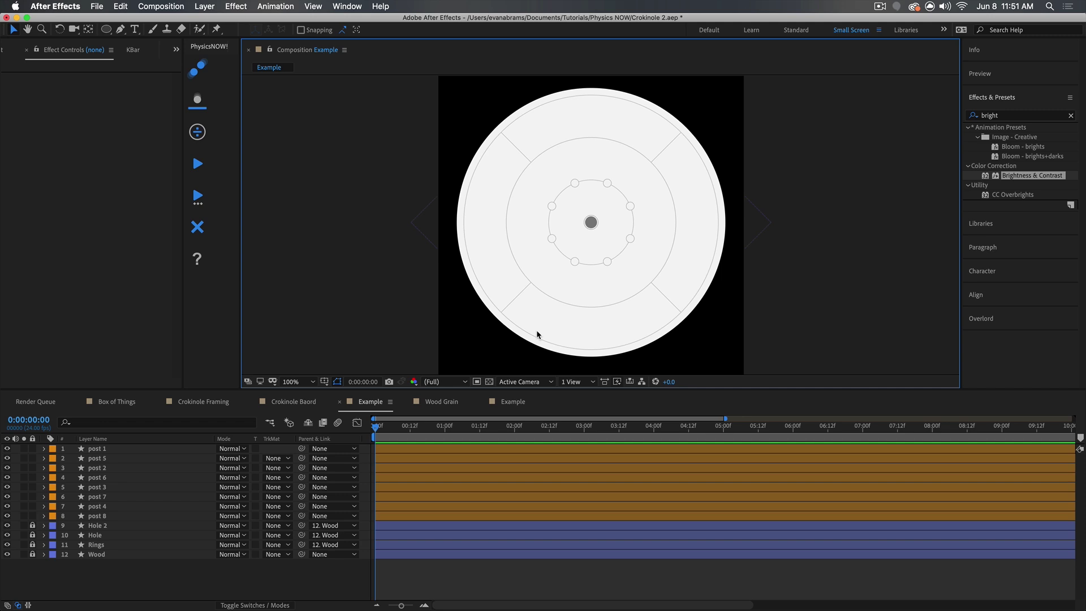
Show the PhysicsNOW! extension panel from Window > Extensions and narrow it to widen the viewer.
click(343, 8)
mouse_move(332, 21)
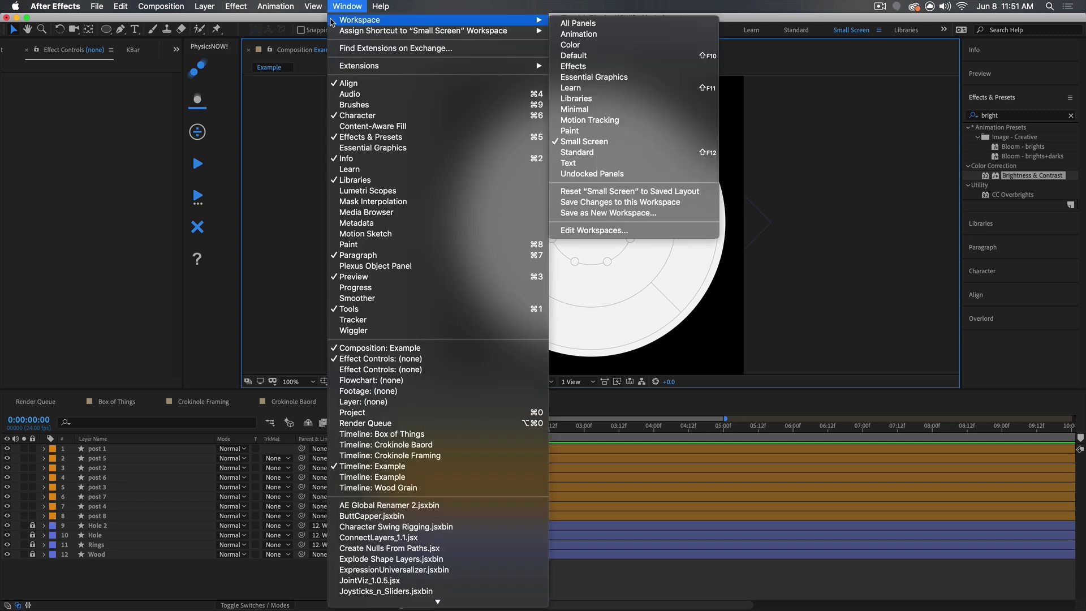
mouse_move(360, 66)
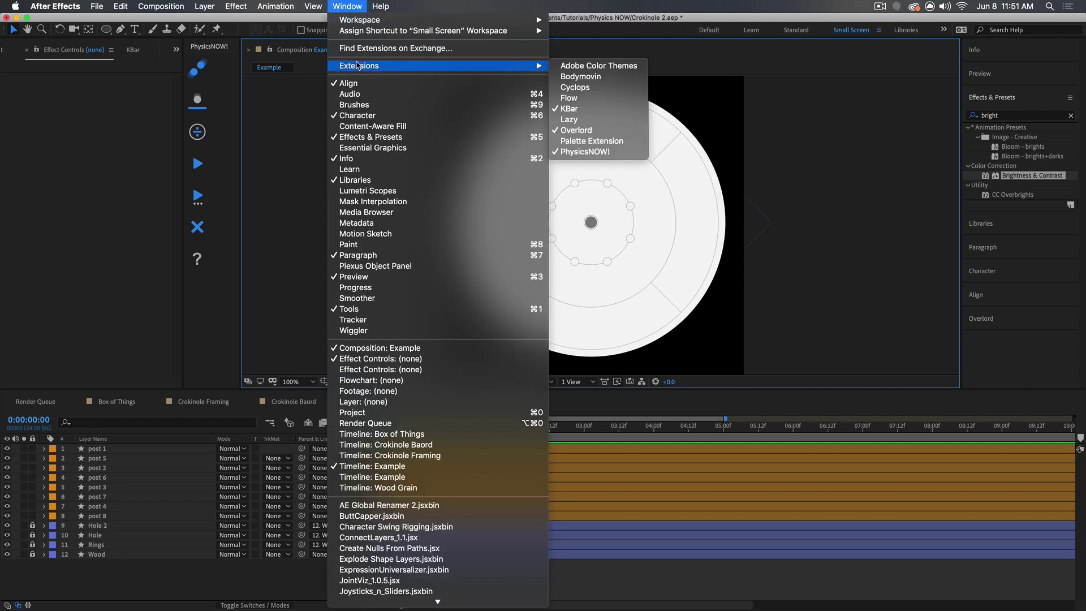
click(594, 153)
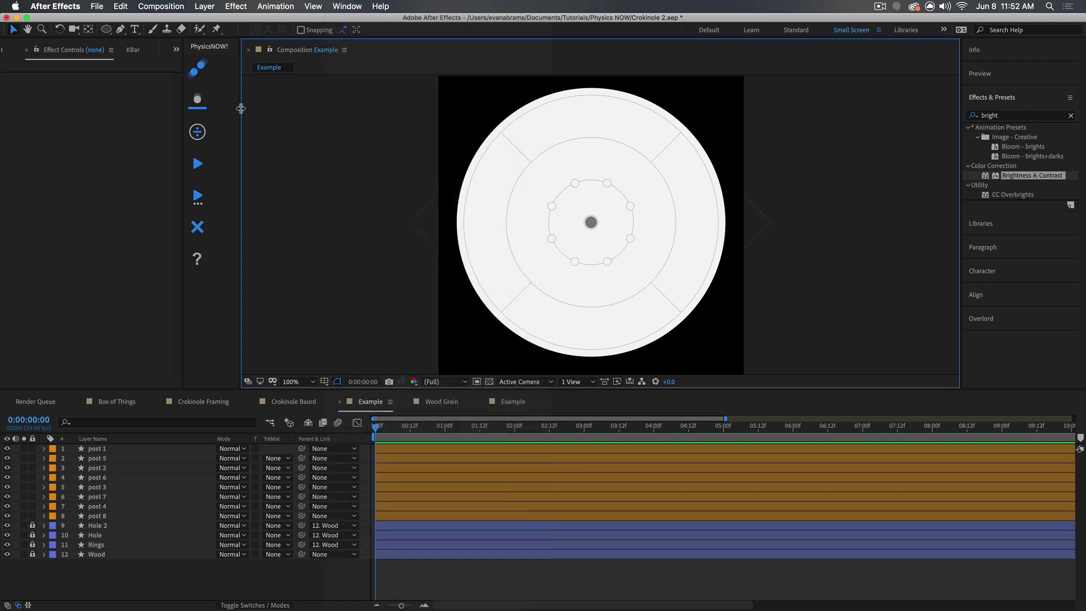
drag(241, 108, 230, 107)
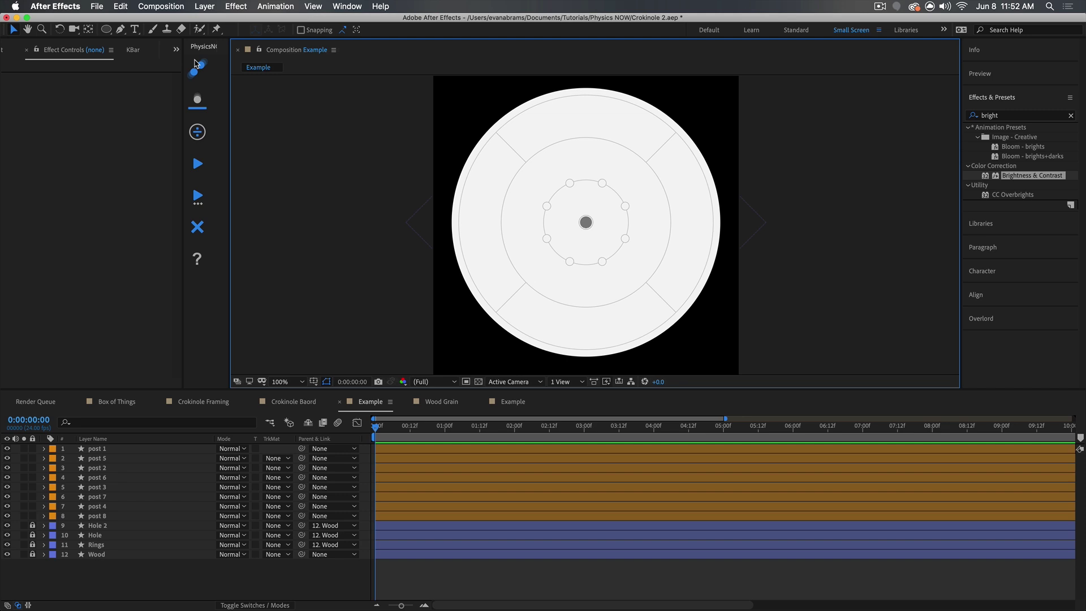
Select post 1 through post 8 and make them static PhysicsNOW! bodies.
click(96, 516)
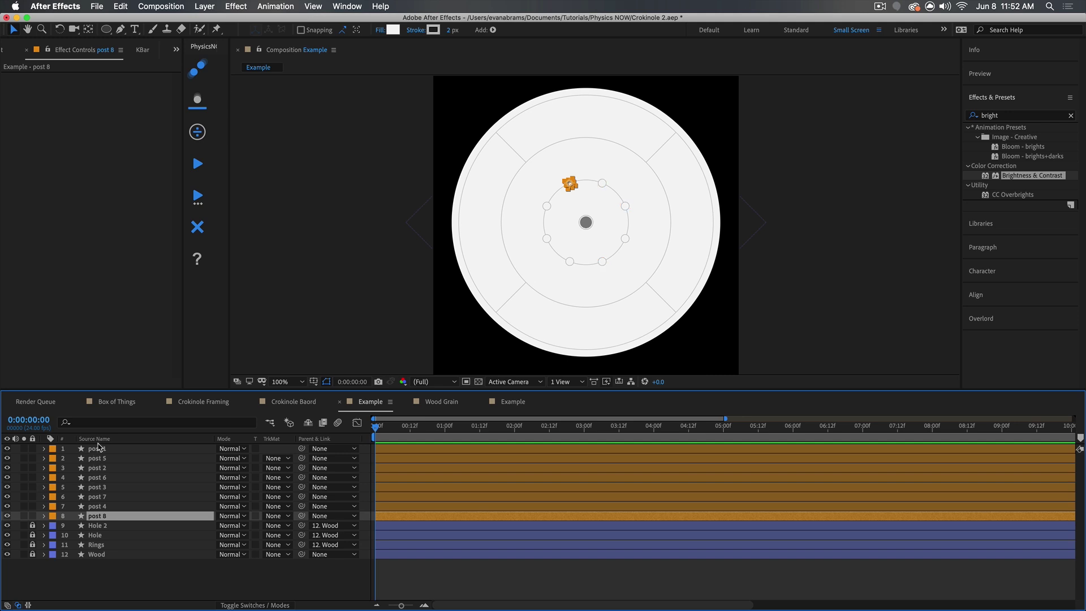
shift+click(97, 448)
scroll(575, 276, up, 2)
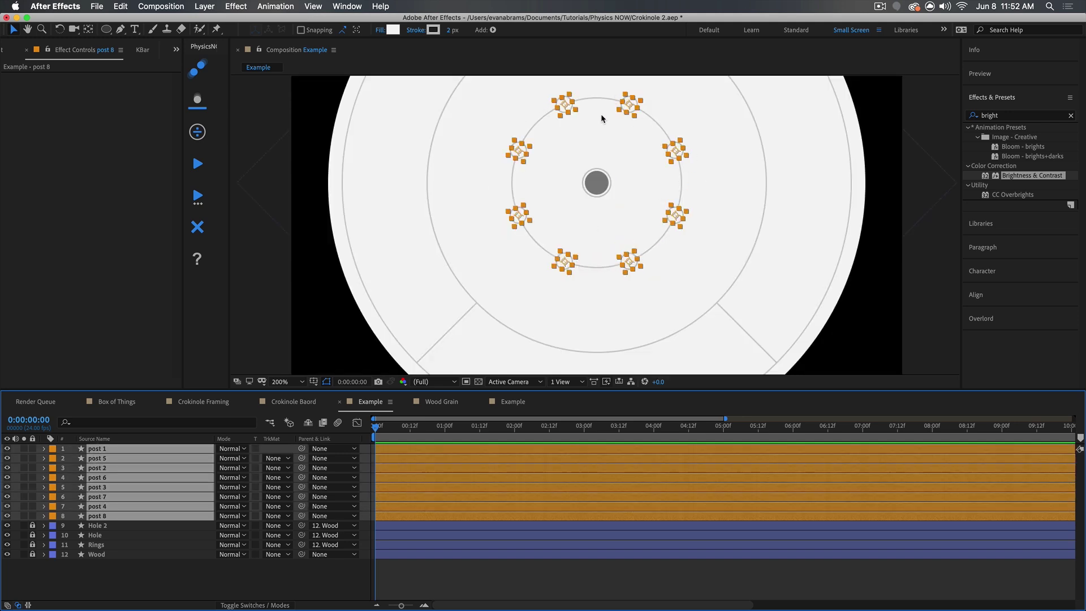
scroll(526, 197, down, 2)
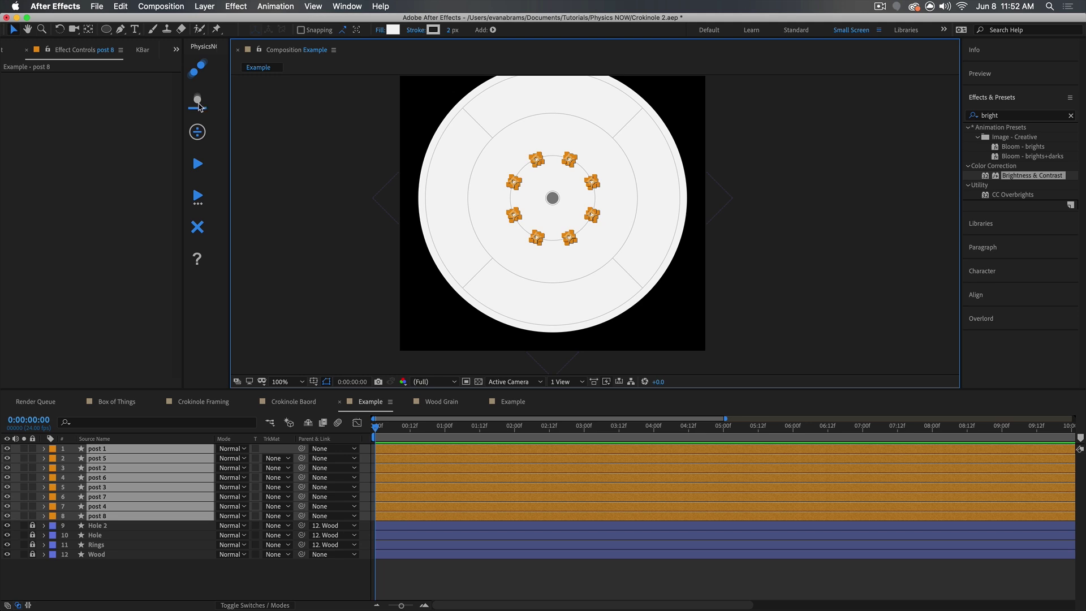
click(197, 102)
click(153, 577)
Inspect post 1's Static Settings Geometry and Dynamics, leaving Collision Shape on Auto.
click(104, 460)
click(55, 78)
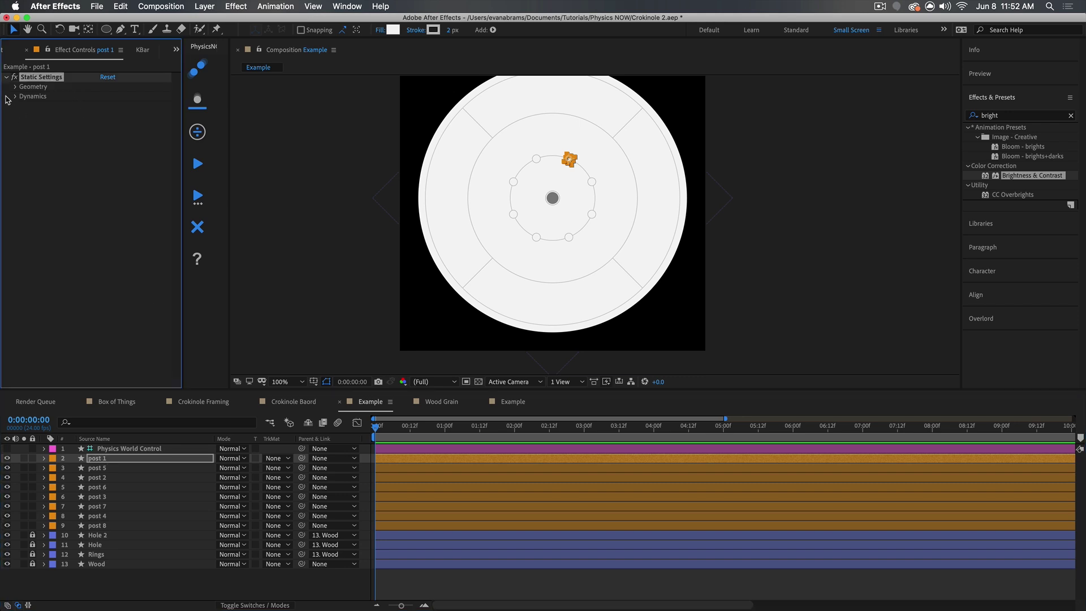
click(14, 86)
click(16, 115)
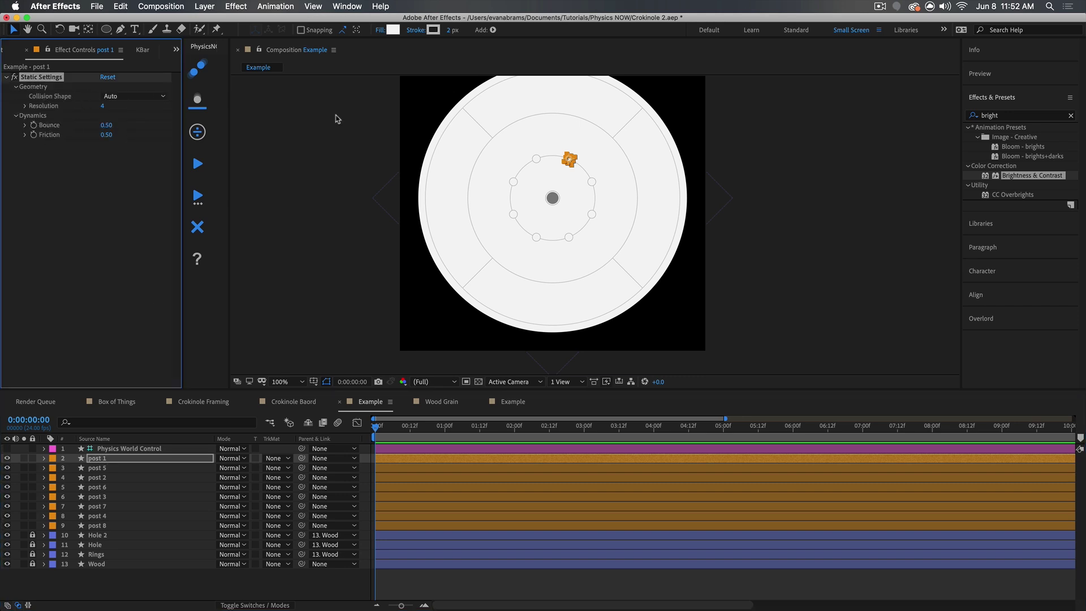
scroll(570, 160, up, 1)
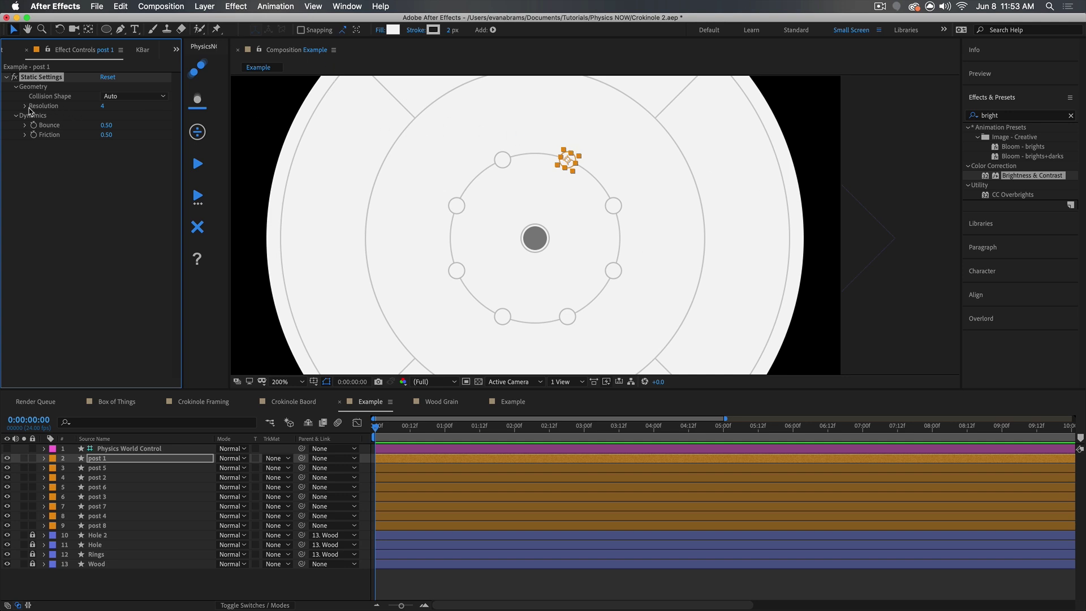
click(25, 106)
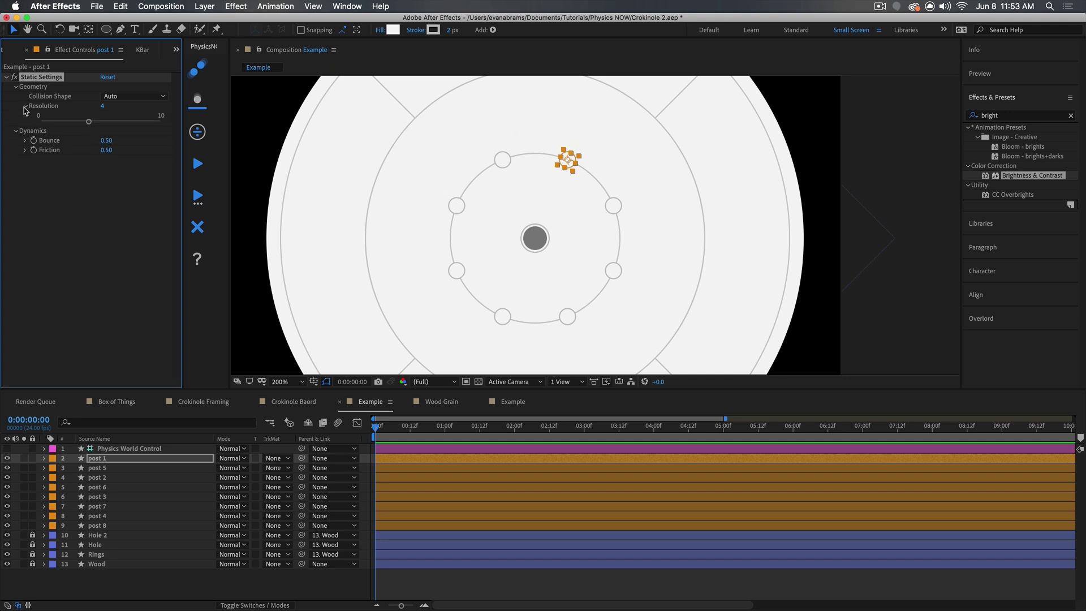
click(105, 96)
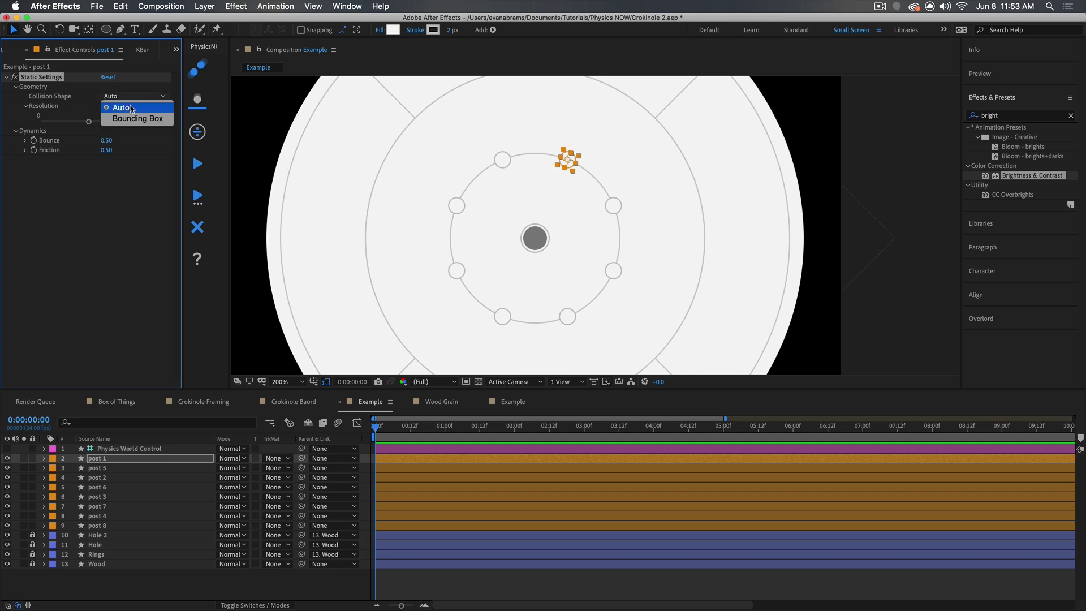
click(133, 108)
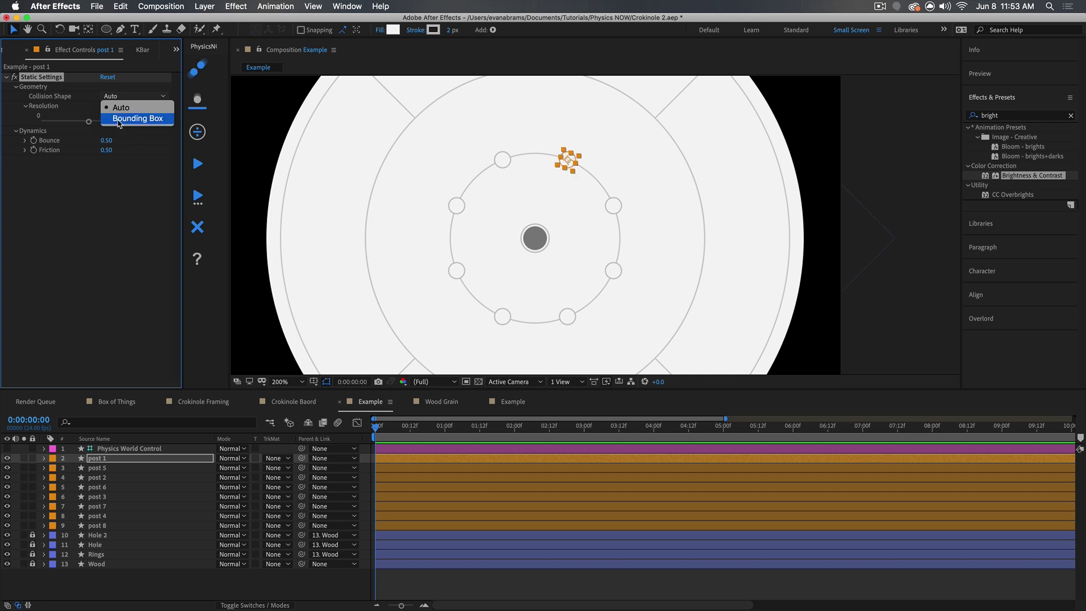
click(108, 203)
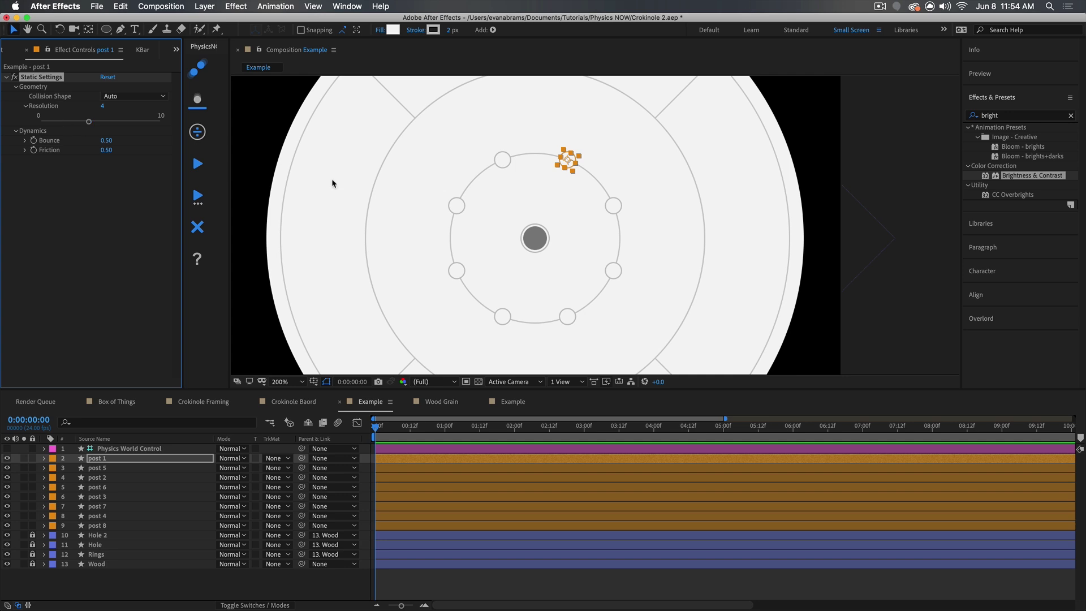
In Physics World Control's Dynamics, keep Accuracy at 2 and change Gravity from 9.80 to 0.
click(412, 449)
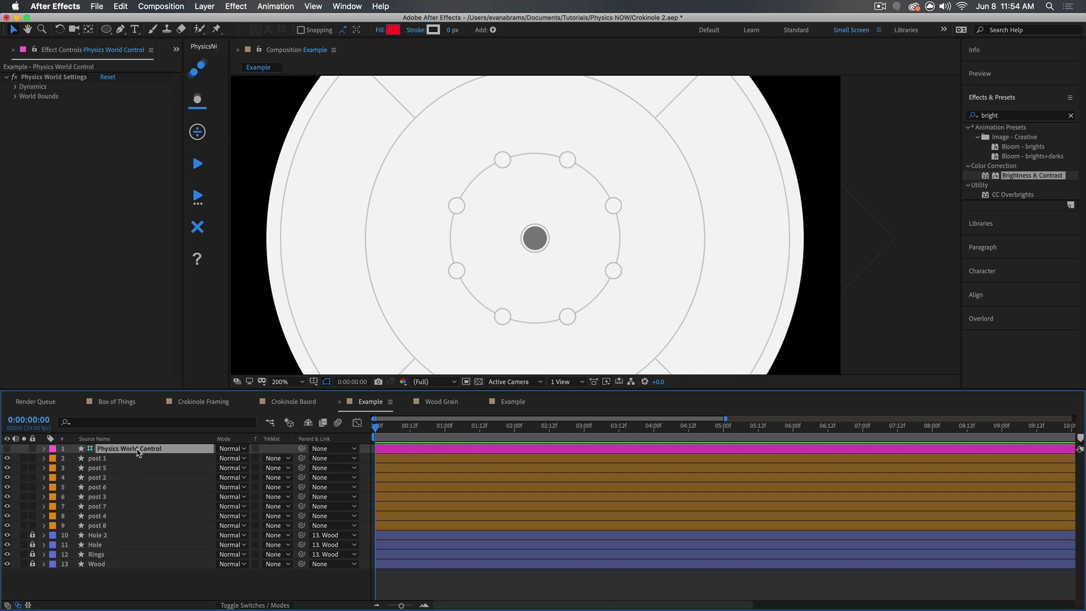
click(14, 96)
click(16, 86)
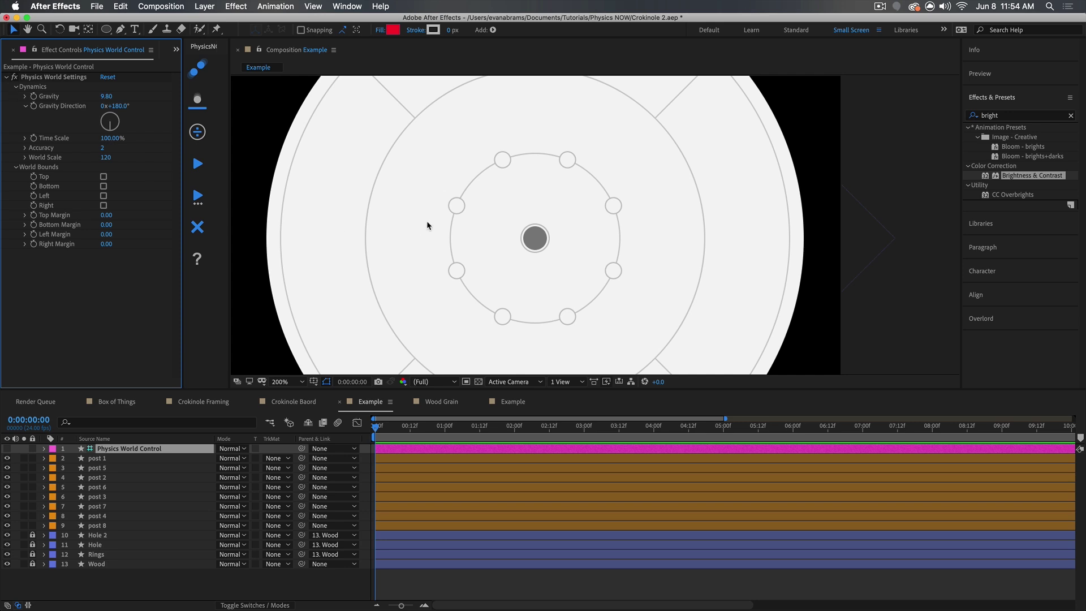
key(comma)
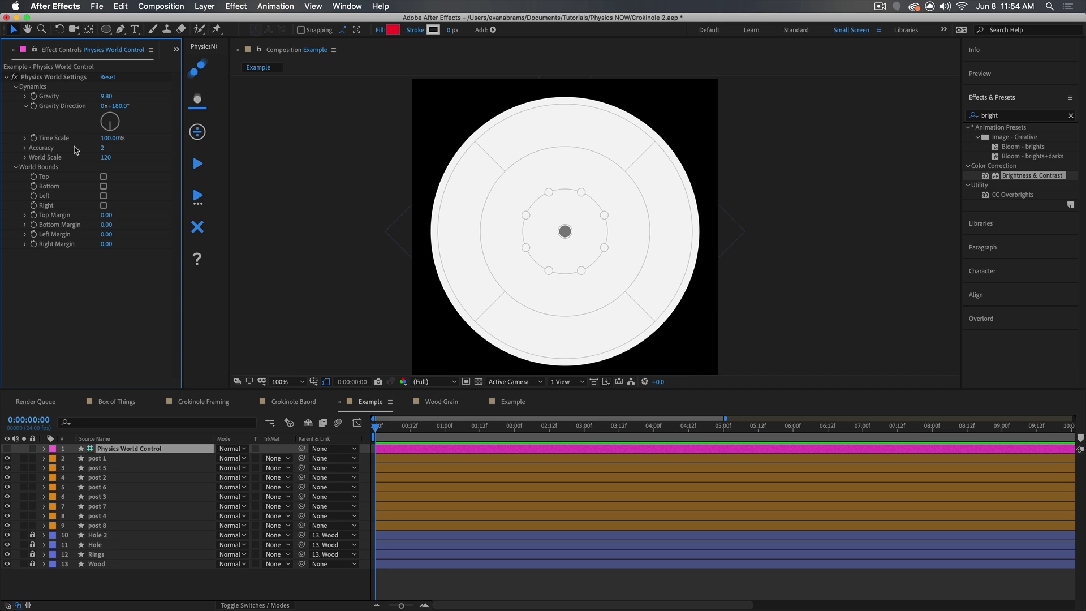
click(104, 149)
click(15, 167)
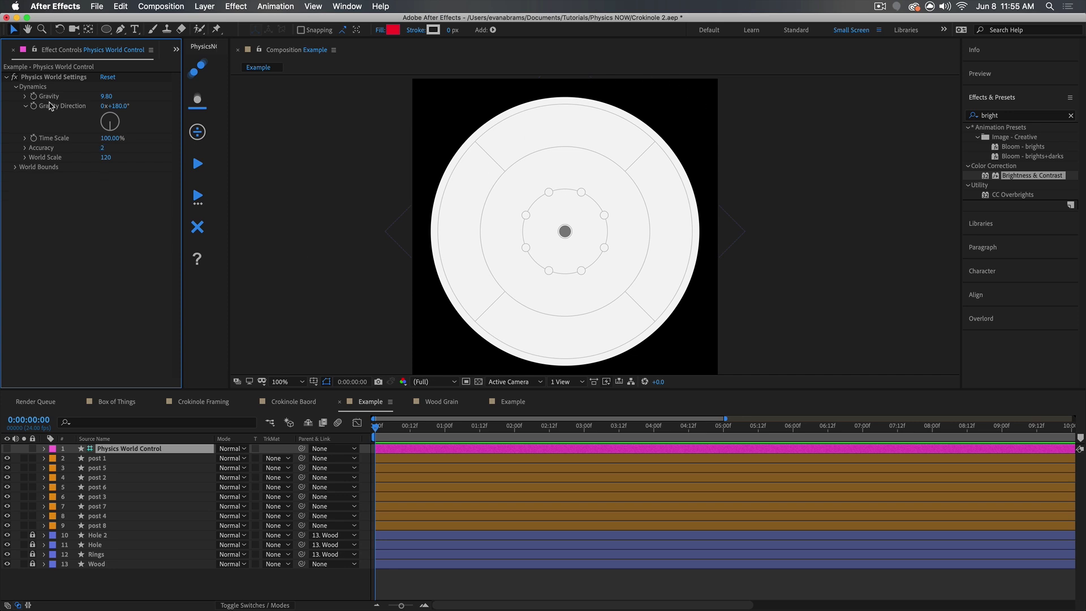
click(108, 96)
text(0)
key(Return)
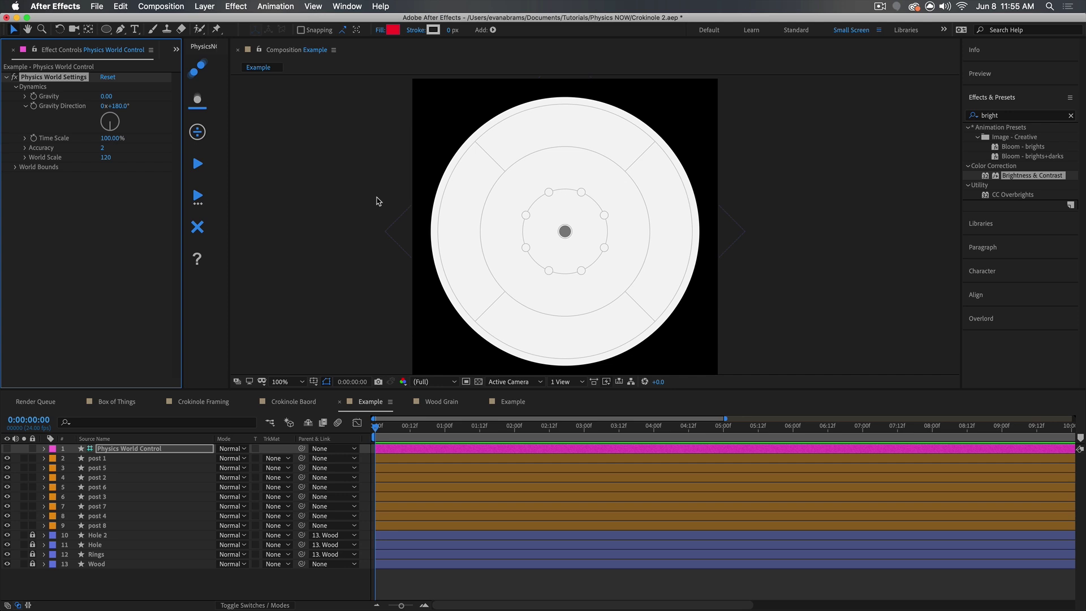
Create a red circle shape layer and set its size to 60×60.
click(233, 575)
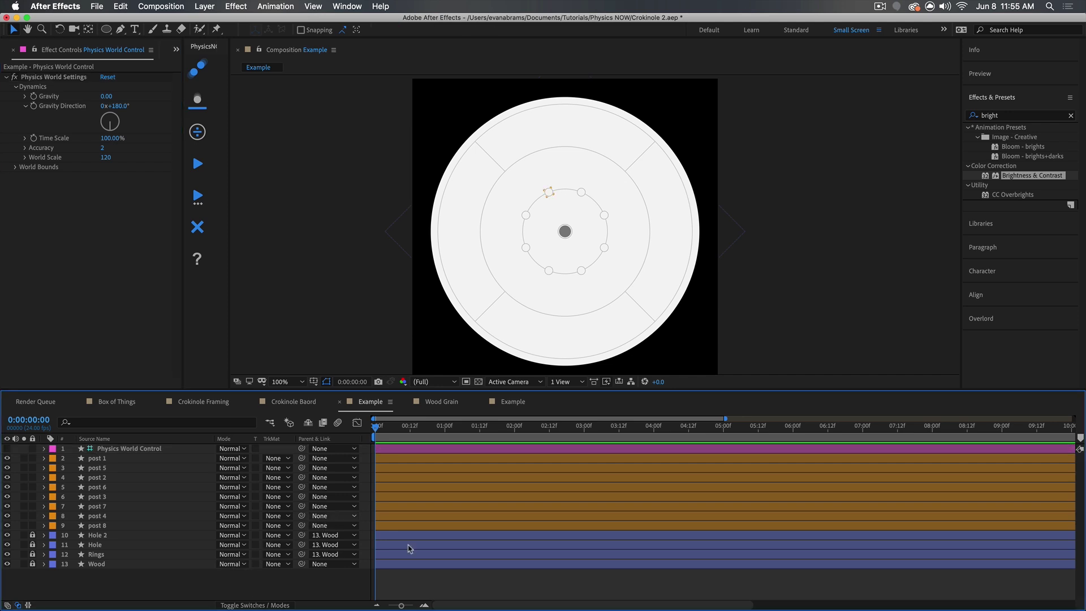
double_click(106, 30)
key(v)
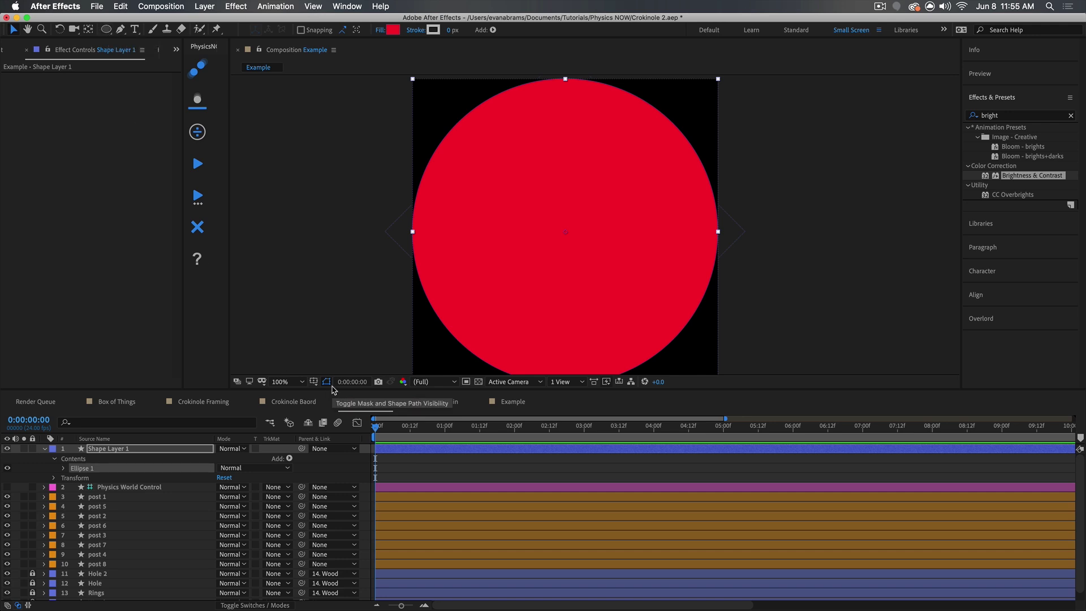
alt+click(63, 468)
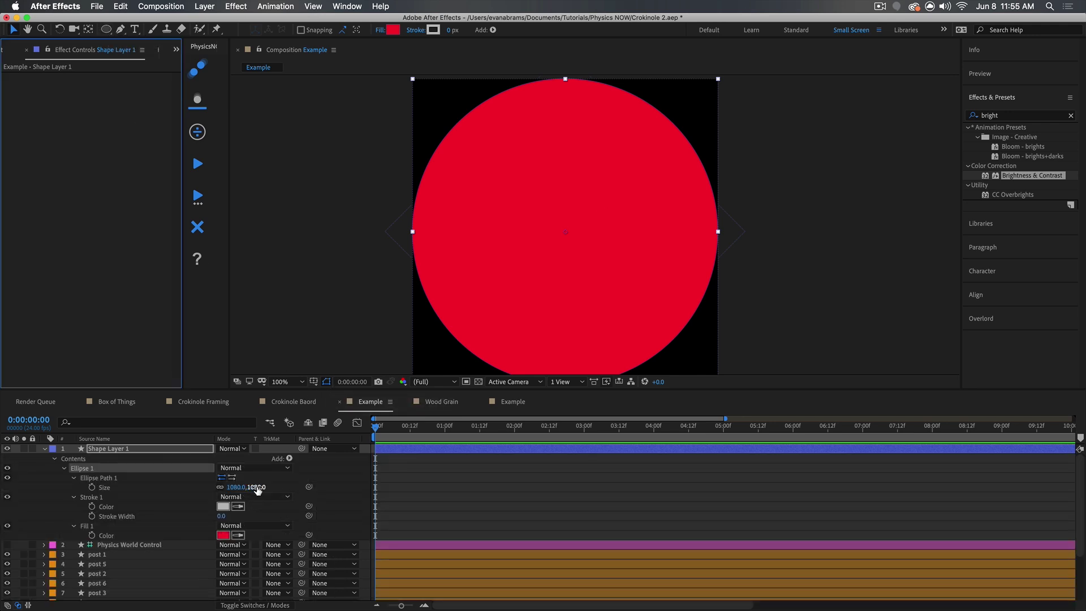
click(256, 487)
text(60)
key(Return)
click(481, 486)
Move the red puck, Shape Layer 1, to the board's bottom edge.
click(475, 450)
key(period)
key(comma)
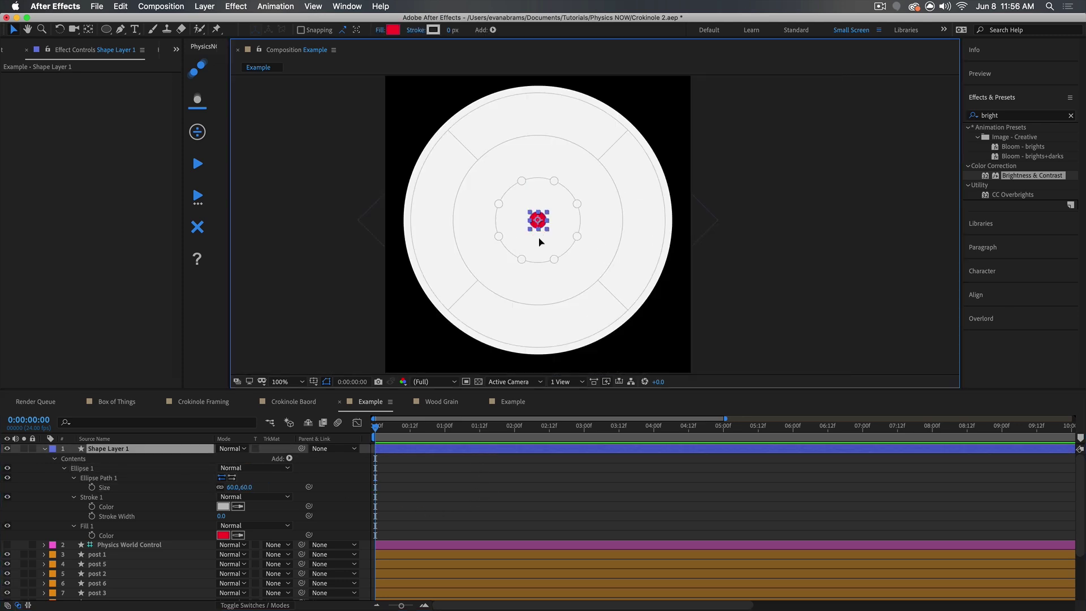
drag(538, 221, 525, 352)
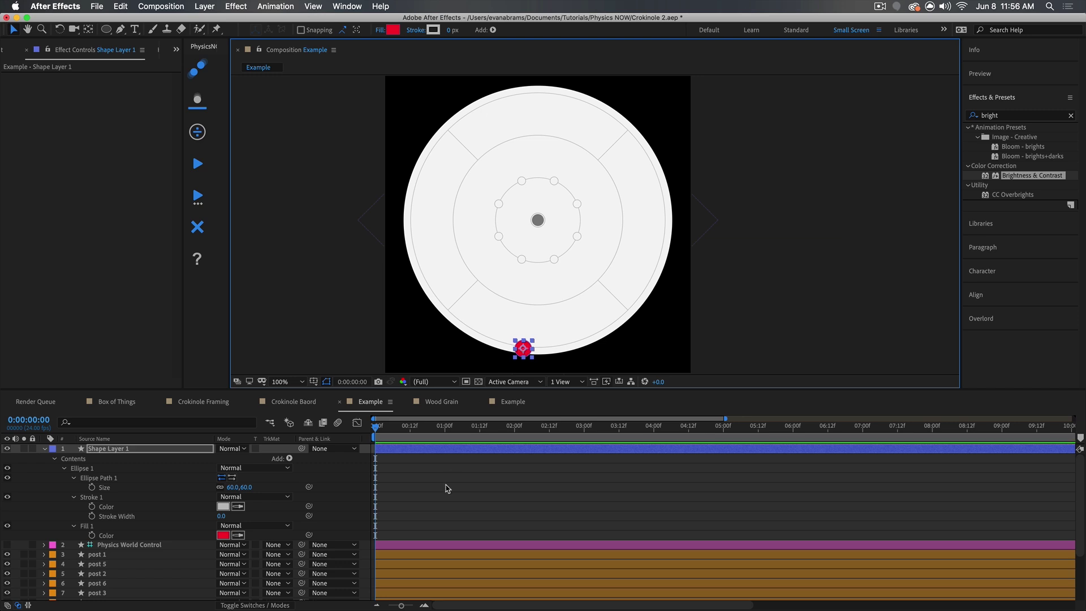
click(438, 442)
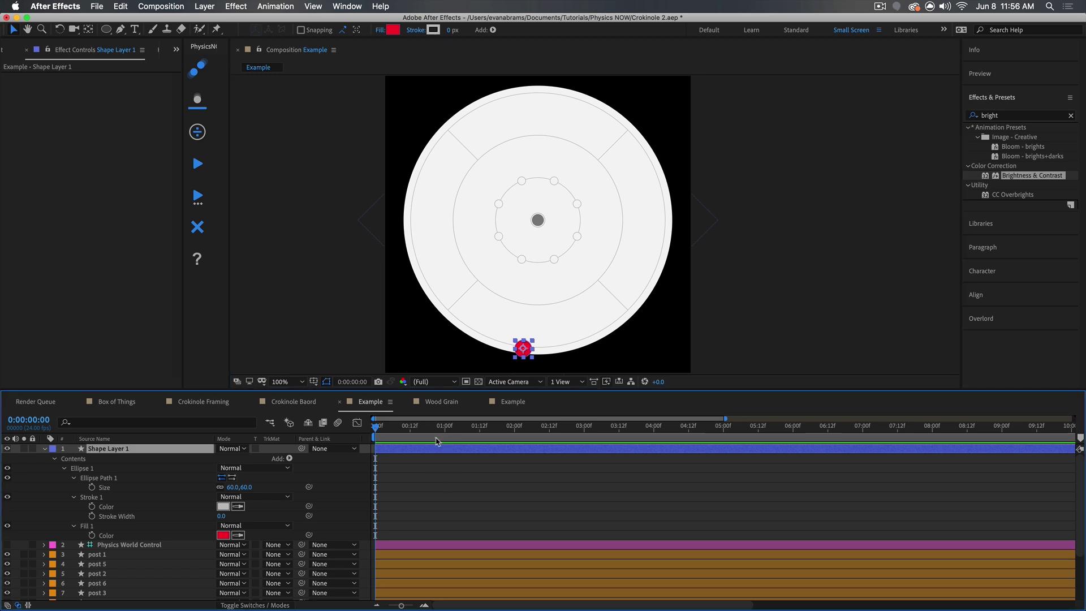
Make the red puck a dynamic body with Linear Damping 1, then reveal its Initial Force settings.
click(200, 70)
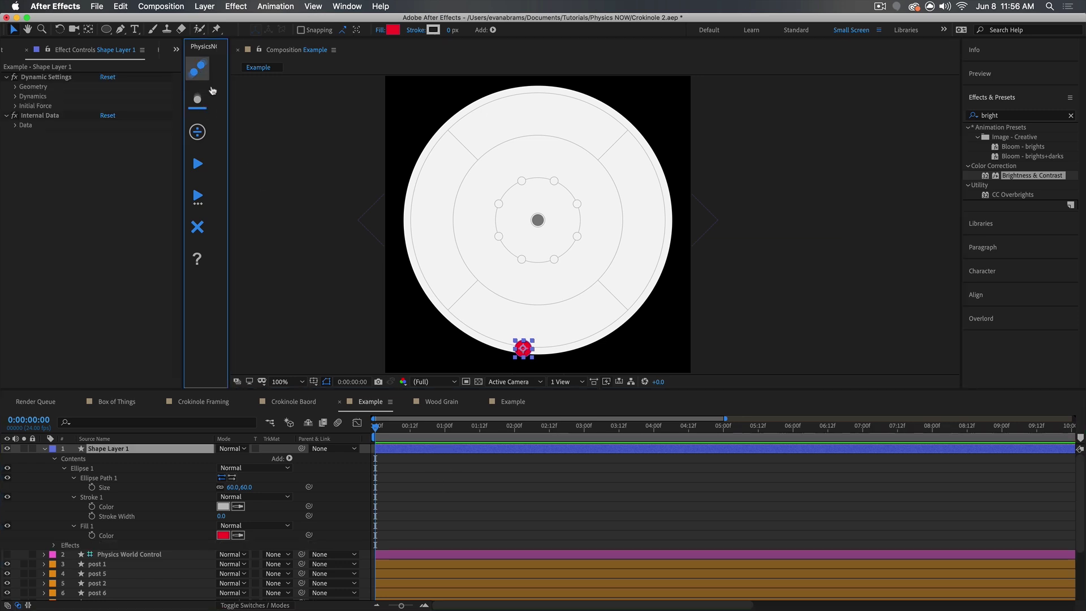
click(16, 88)
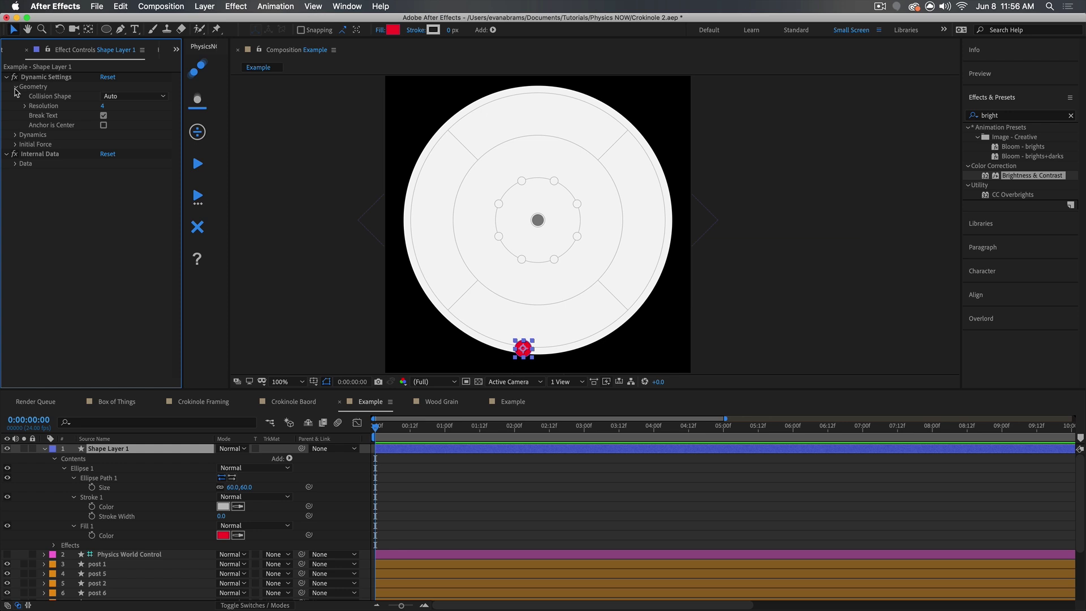
click(15, 88)
click(16, 95)
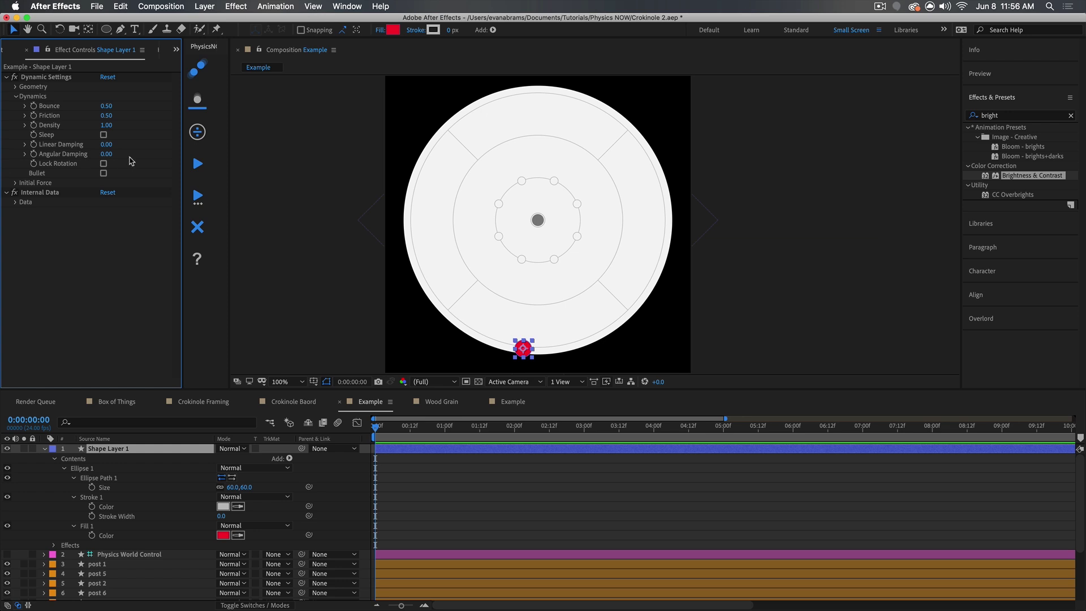
click(109, 146)
text(1)
key(Return)
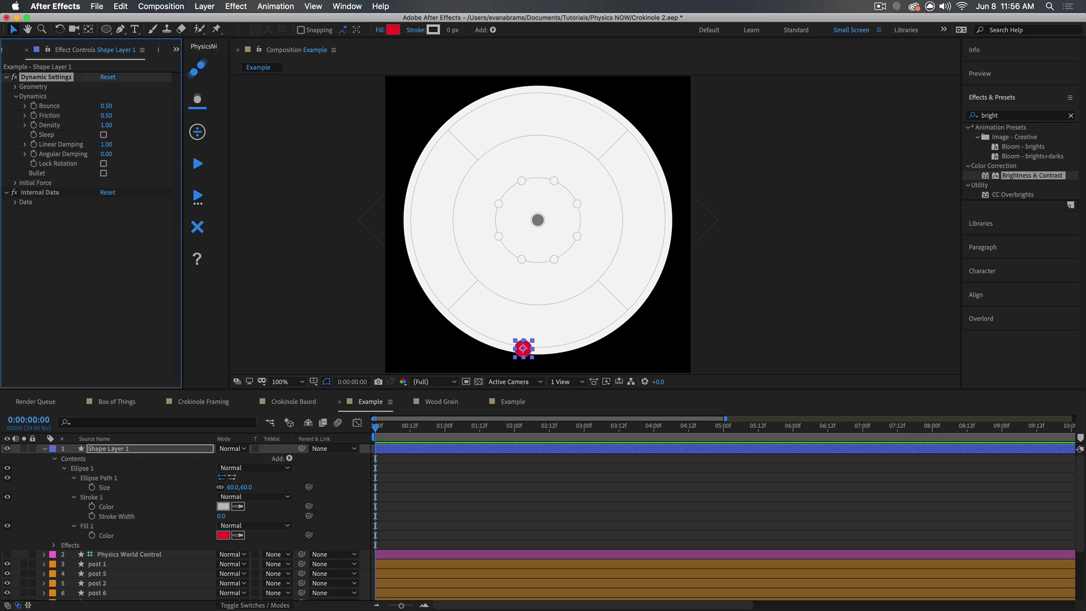
click(107, 154)
key(Return)
click(16, 97)
click(15, 125)
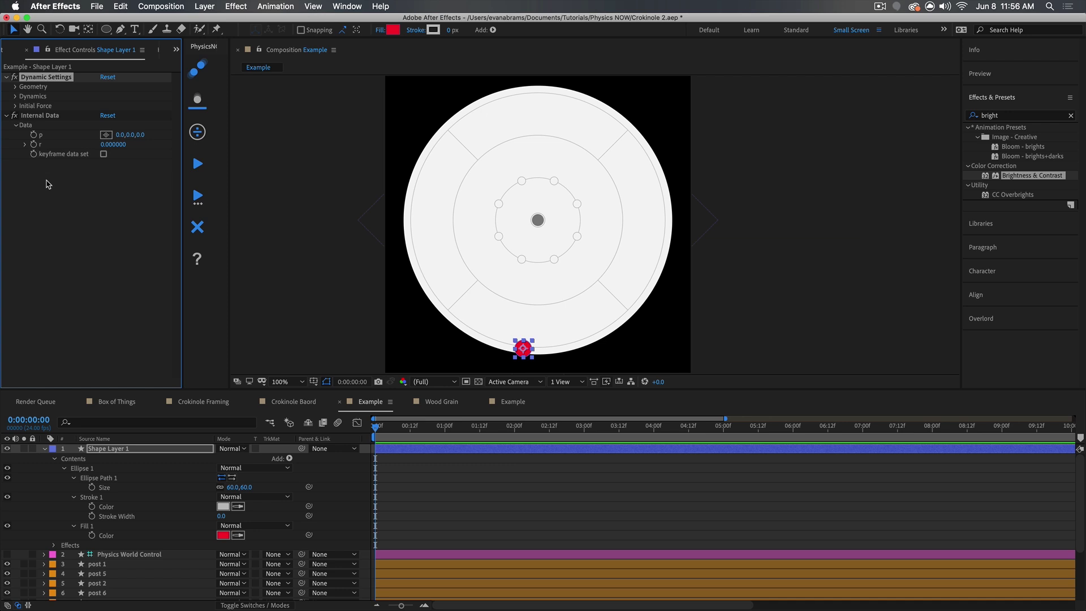
click(16, 106)
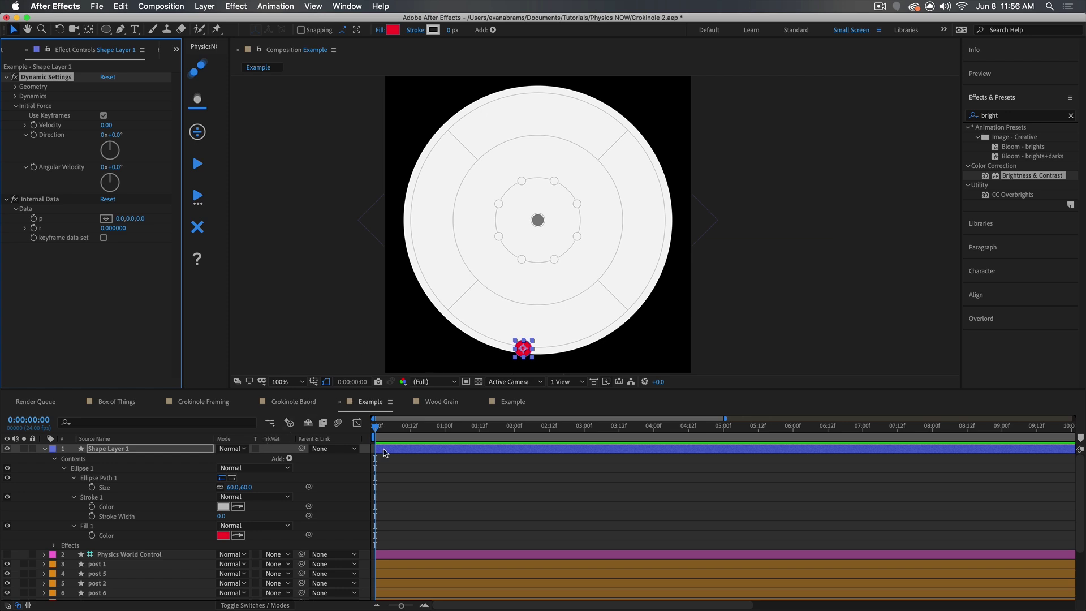
Keyframe the puck's Position at 0:00 on the rim and at 0:20 at board centre.
click(384, 453)
key(p)
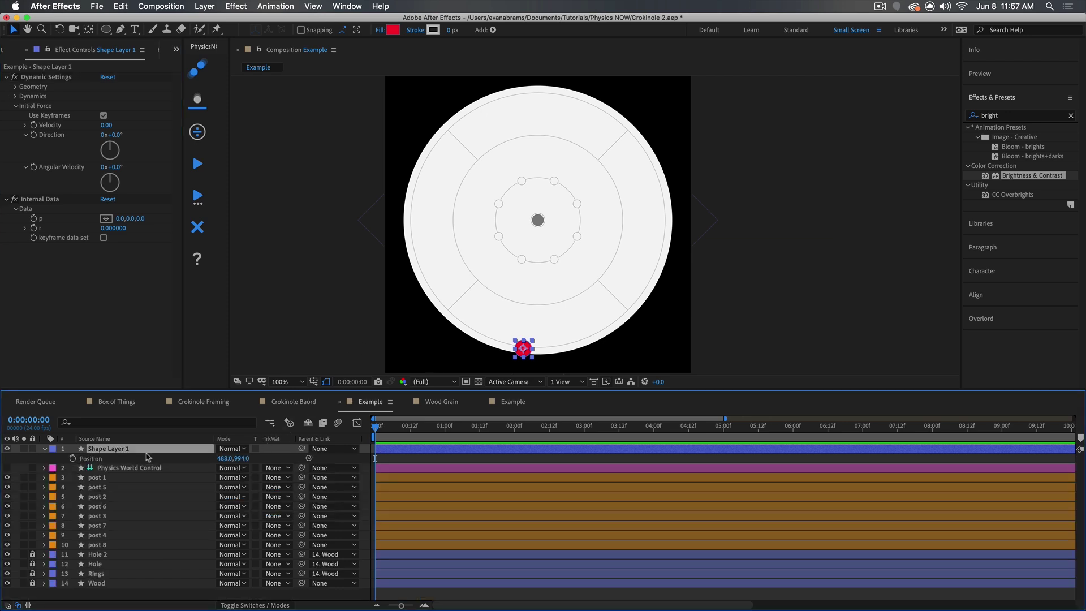
click(73, 458)
key(shift+Page_Down)
key(shift+Page_Down)
drag(520, 349, 538, 226)
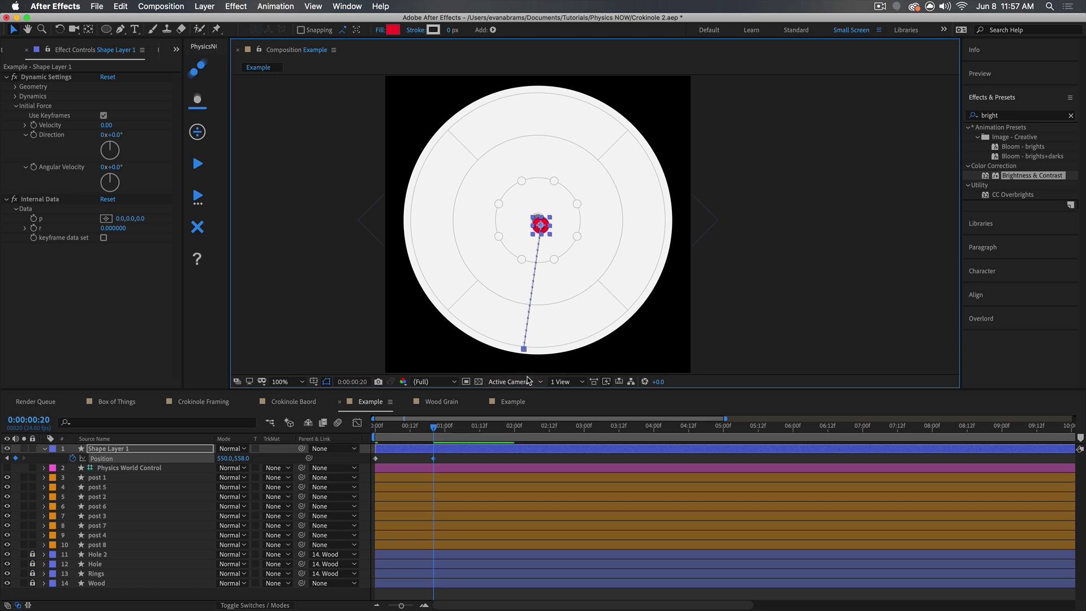
Add a Position keyframe at frame 9, then run the physics simulation on the puck.
click(442, 433)
key(F2)
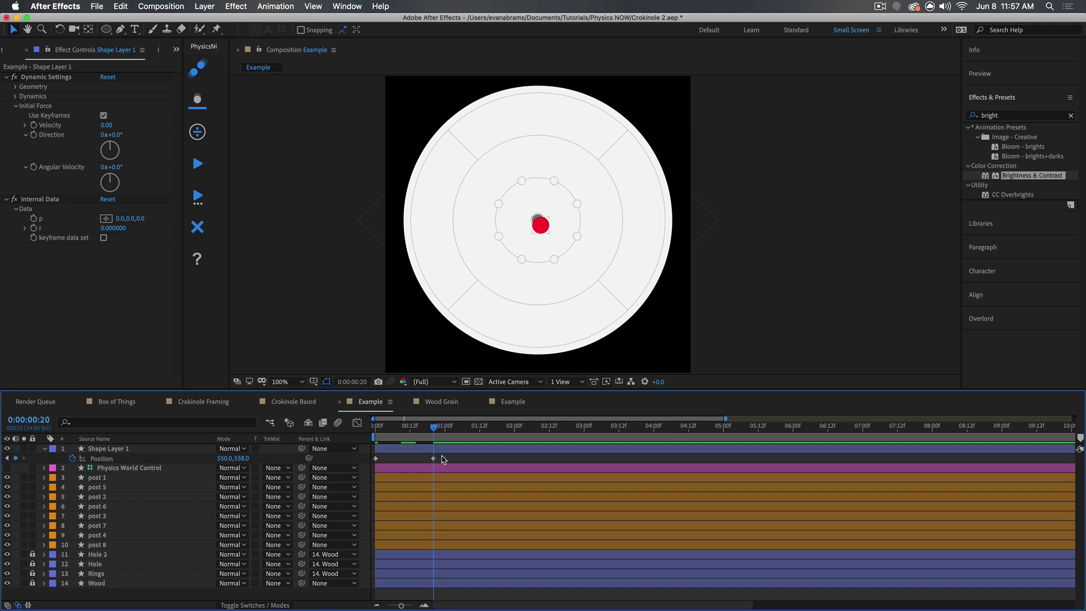
click(410, 436)
key(space)
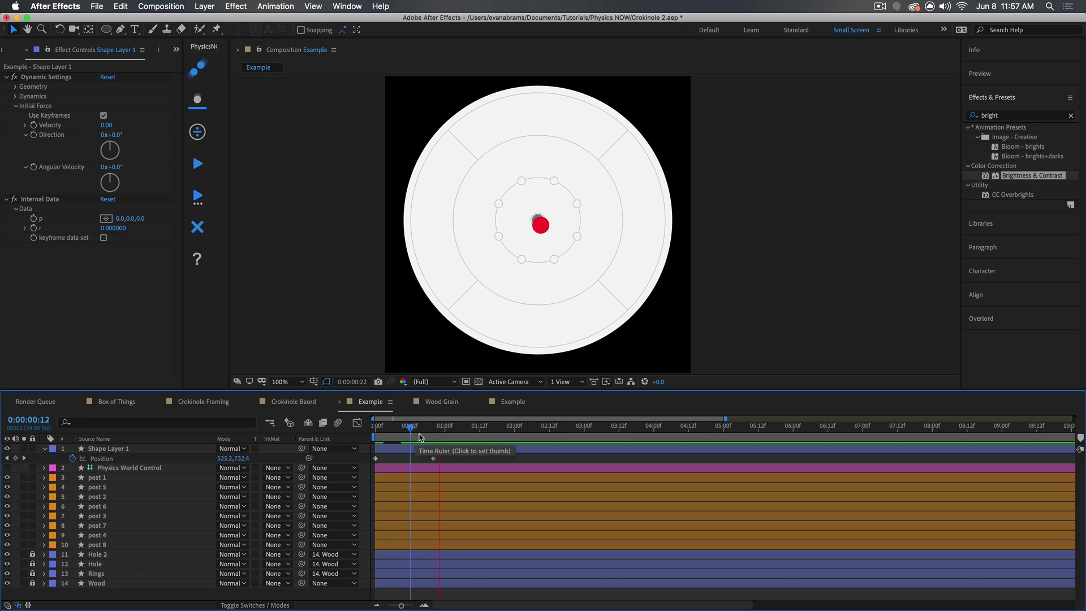
click(403, 434)
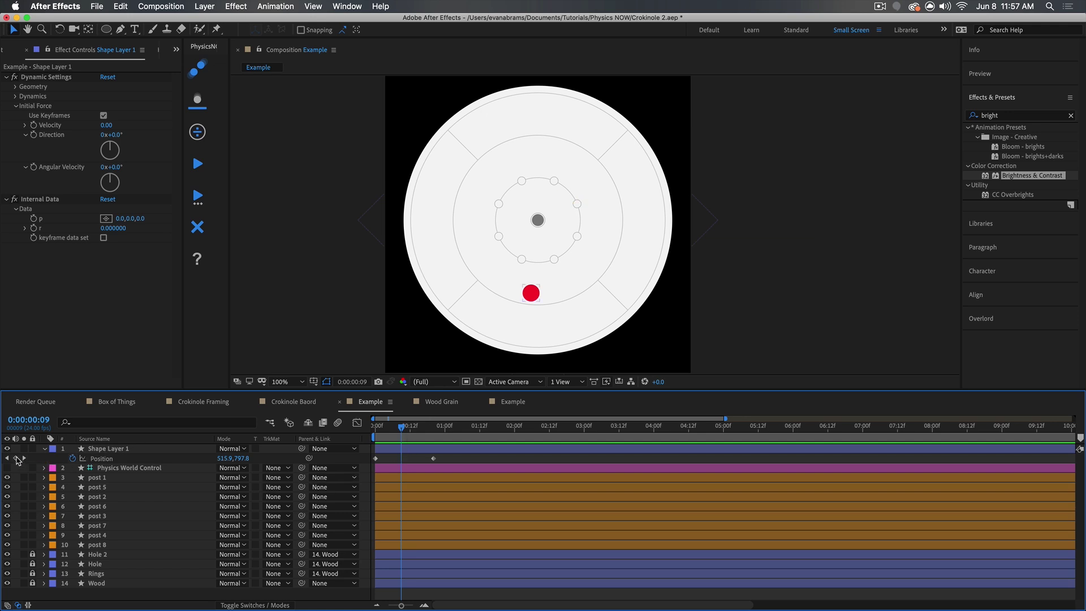
click(15, 459)
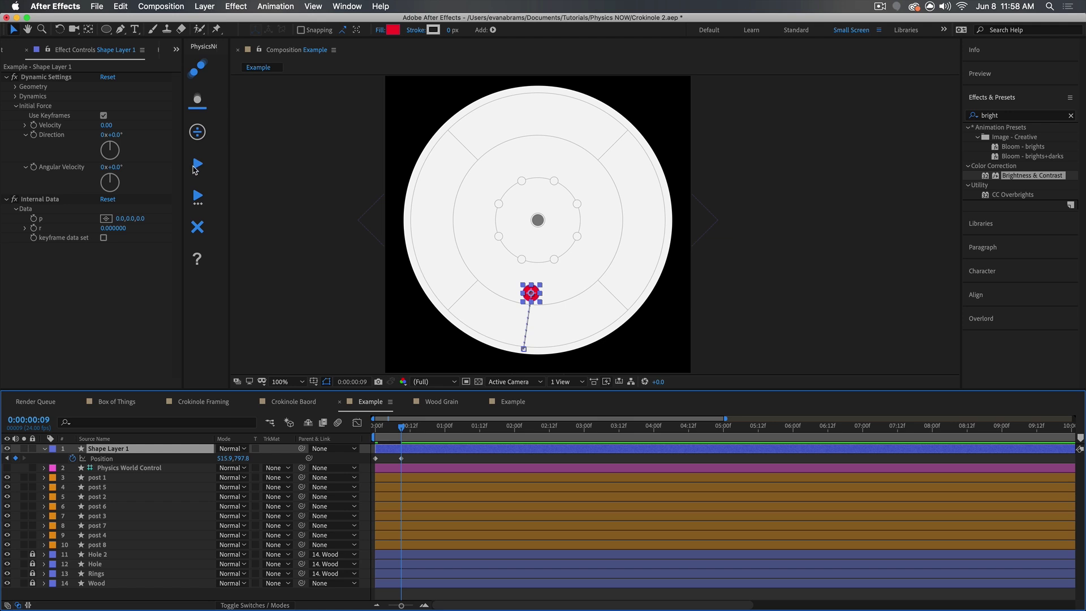
click(196, 168)
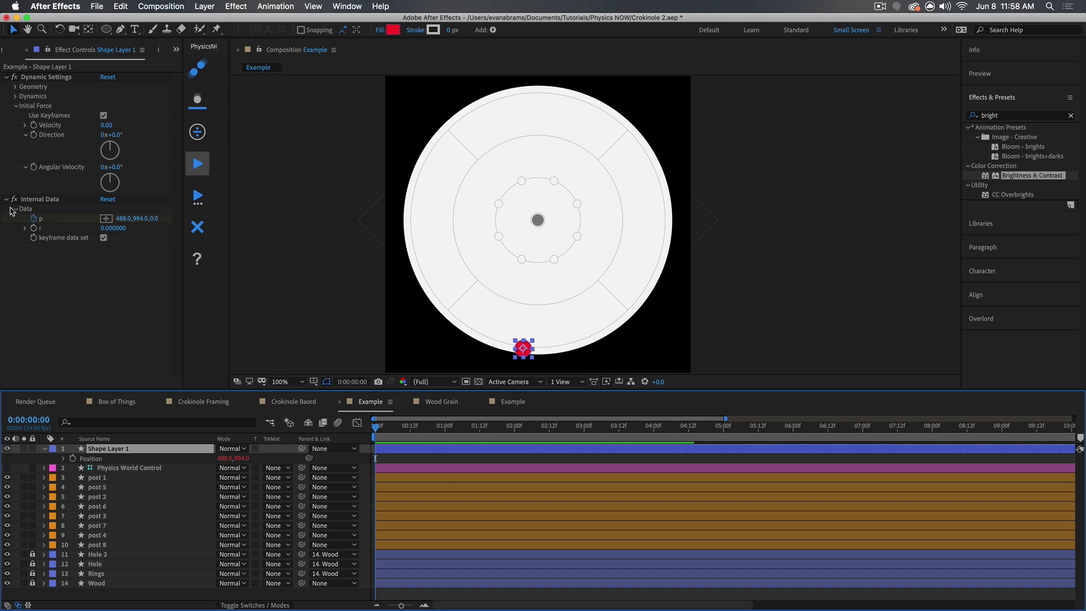
key(space)
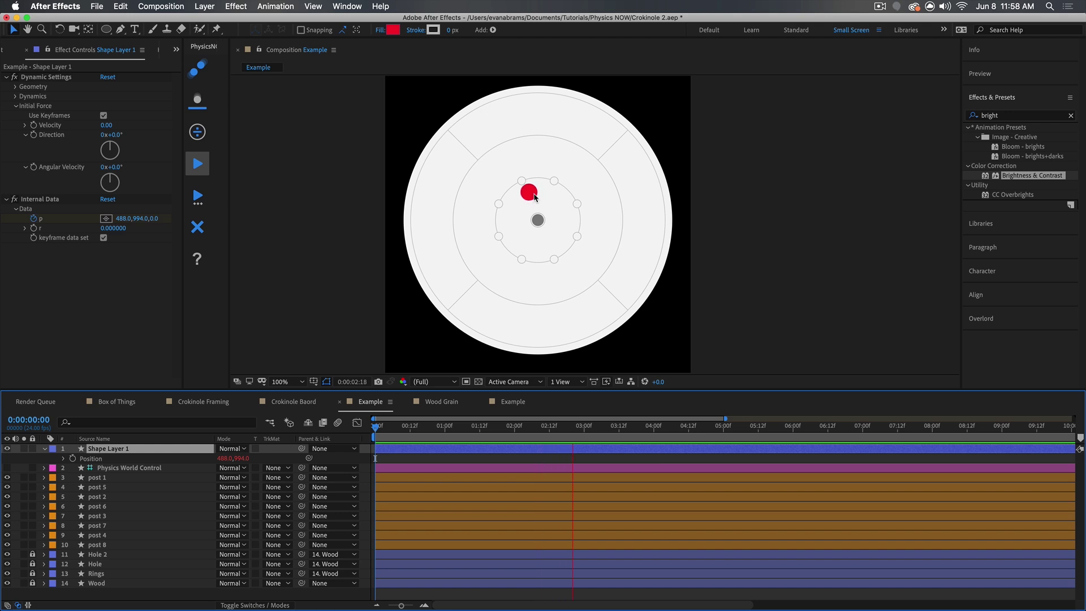
key(space)
click(618, 596)
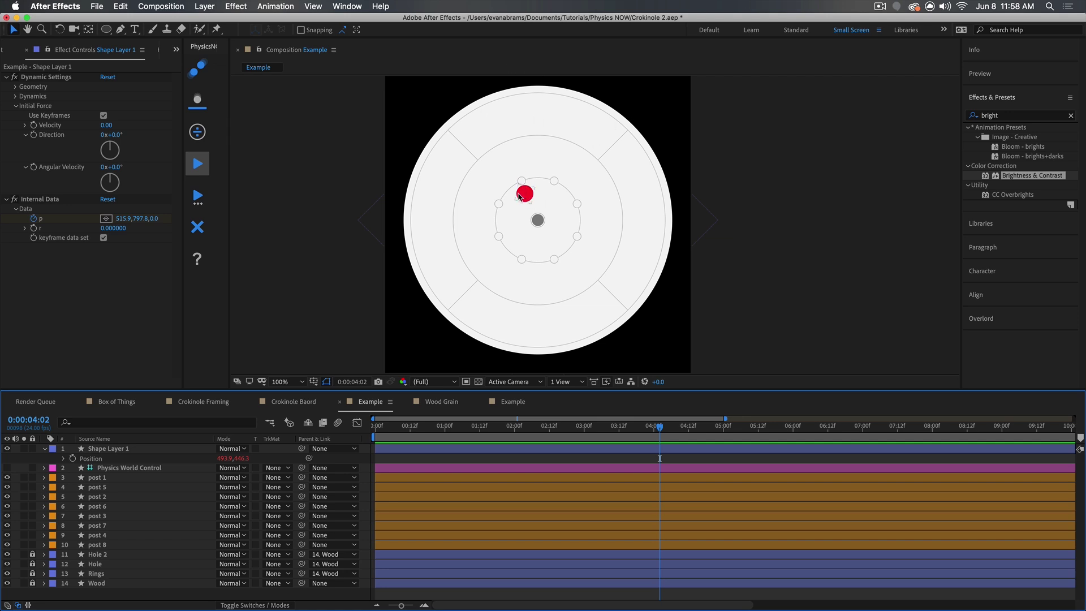
Create a new circle shape layer with a light blue fill.
double_click(107, 30)
key(v)
click(393, 29)
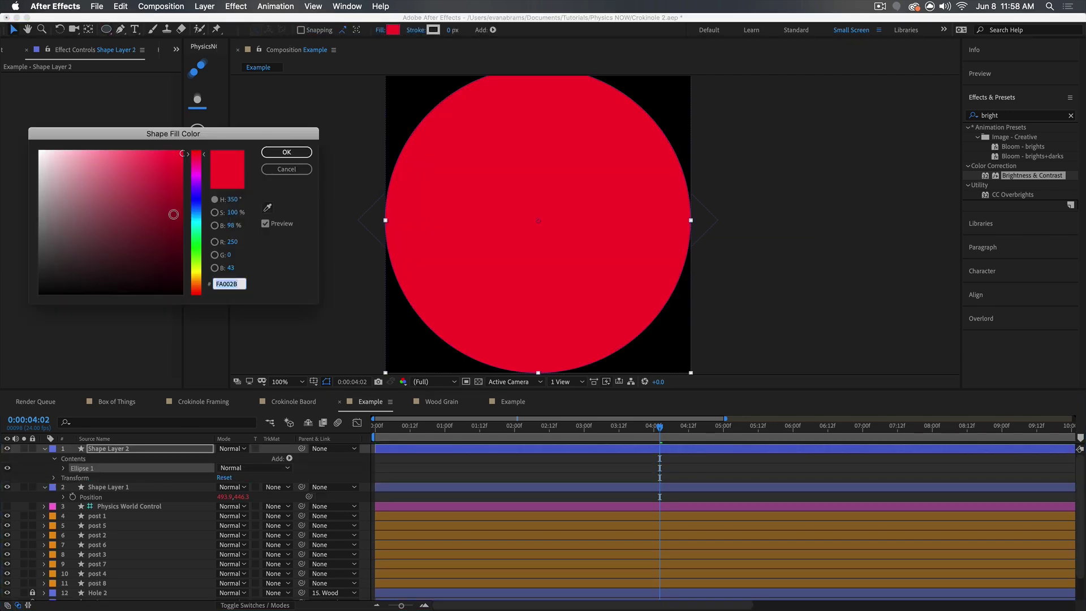
click(195, 216)
drag(195, 216, 195, 219)
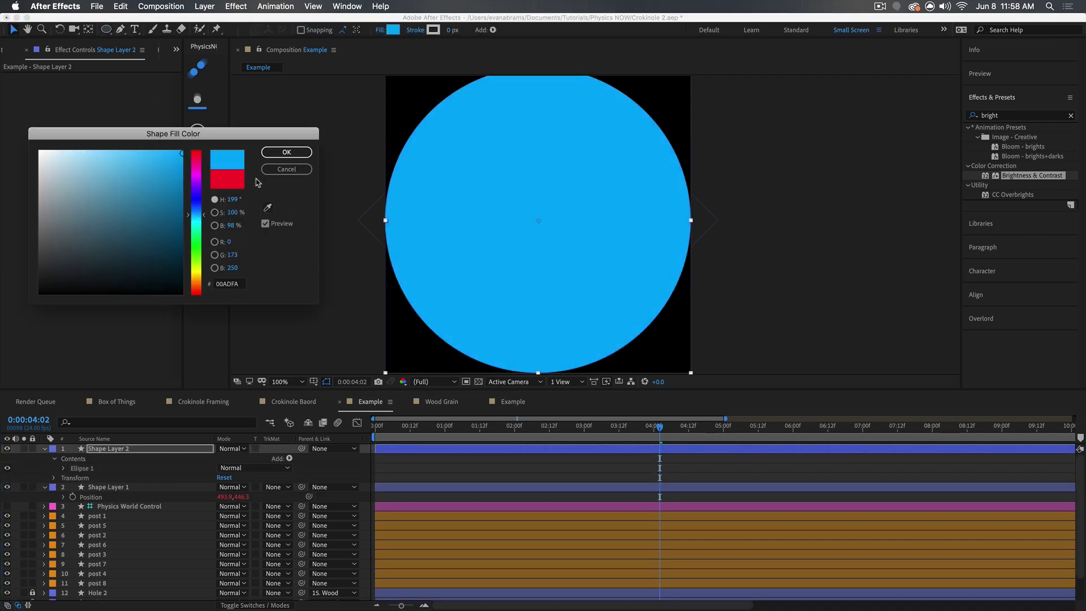
click(279, 157)
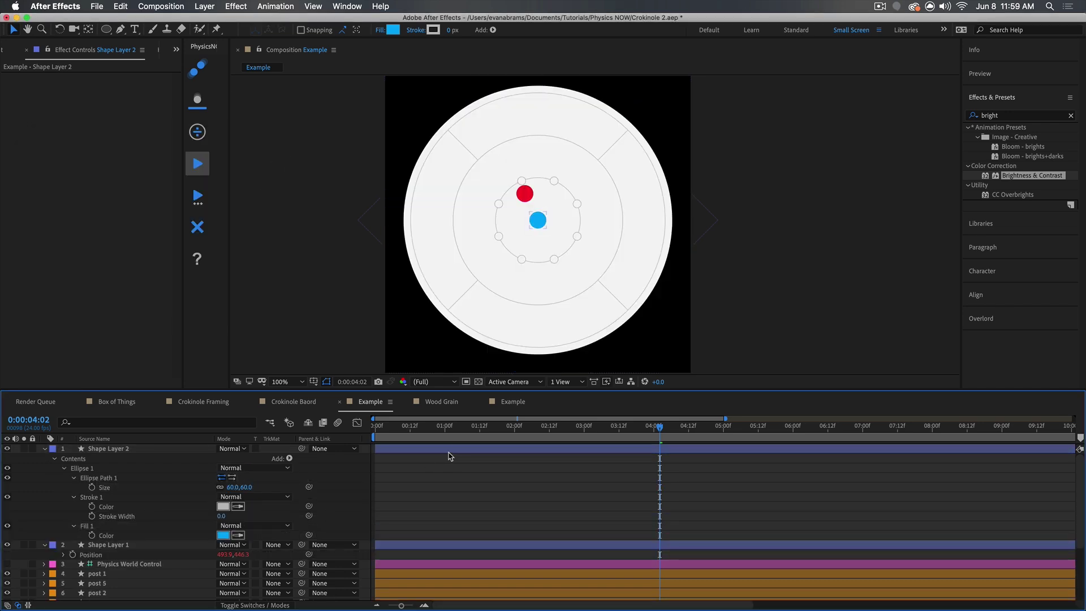
Trim the blue puck's layer to start at 4:00 and place it on the board's top edge.
key(alt+bracketleft)
drag(660, 438, 654, 439)
key(alt+bracketleft)
drag(540, 225, 566, 102)
Keyframe the blue puck's Position at 4:00 on the top rim and 4:08 near the red puck.
key(alt+shift+p)
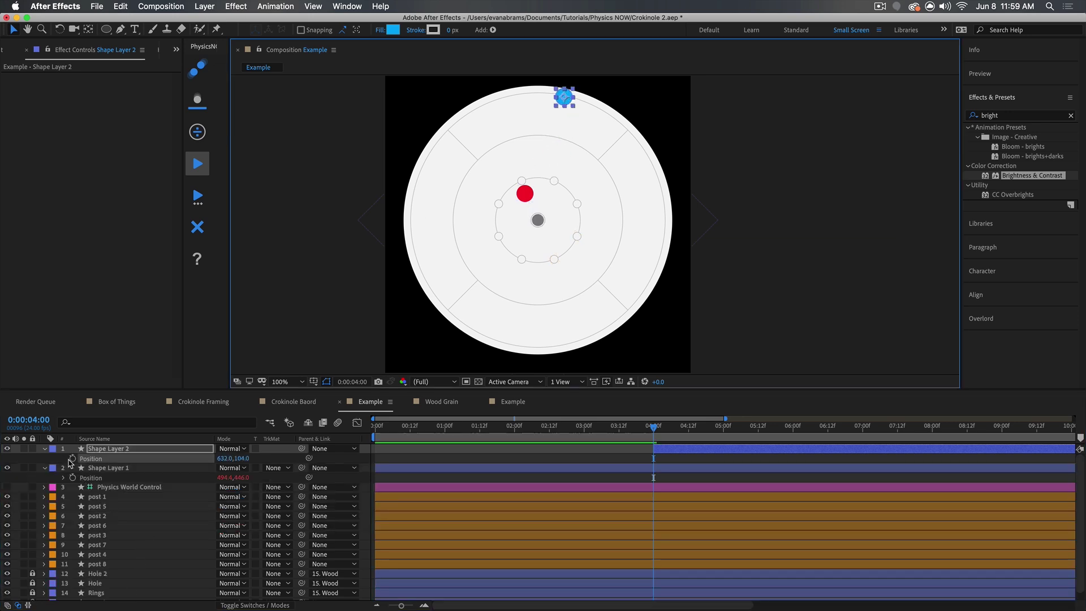
click(73, 463)
key(shift+Page_Down)
key(shift+Page_Down)
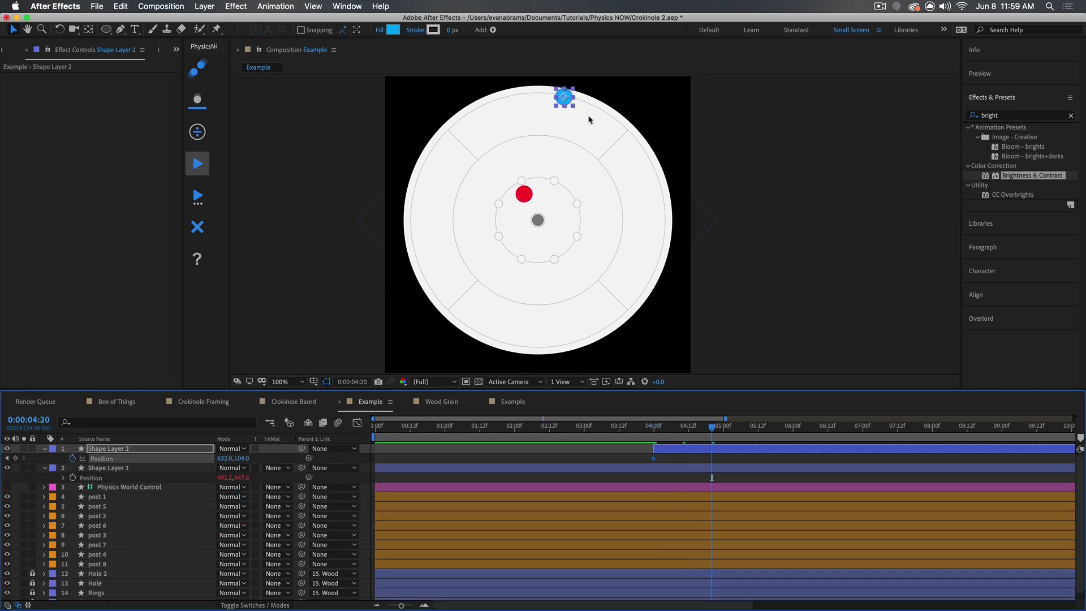
drag(564, 97, 534, 192)
scroll(543, 190, up, 2)
scroll(531, 194, up, 3)
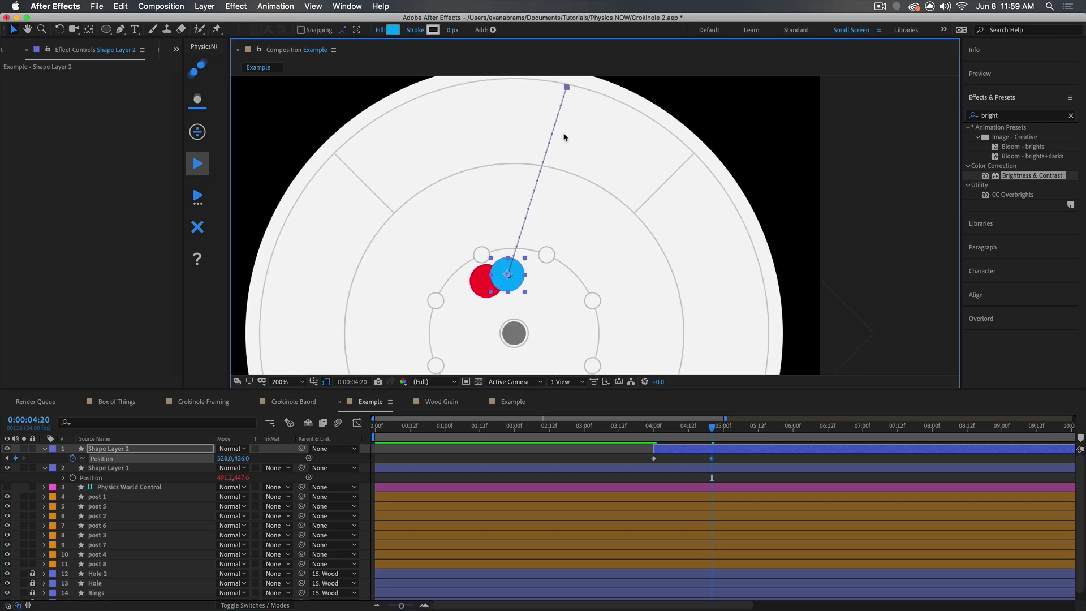
scroll(507, 274, down, 2)
drag(532, 193, 533, 195)
click(677, 444)
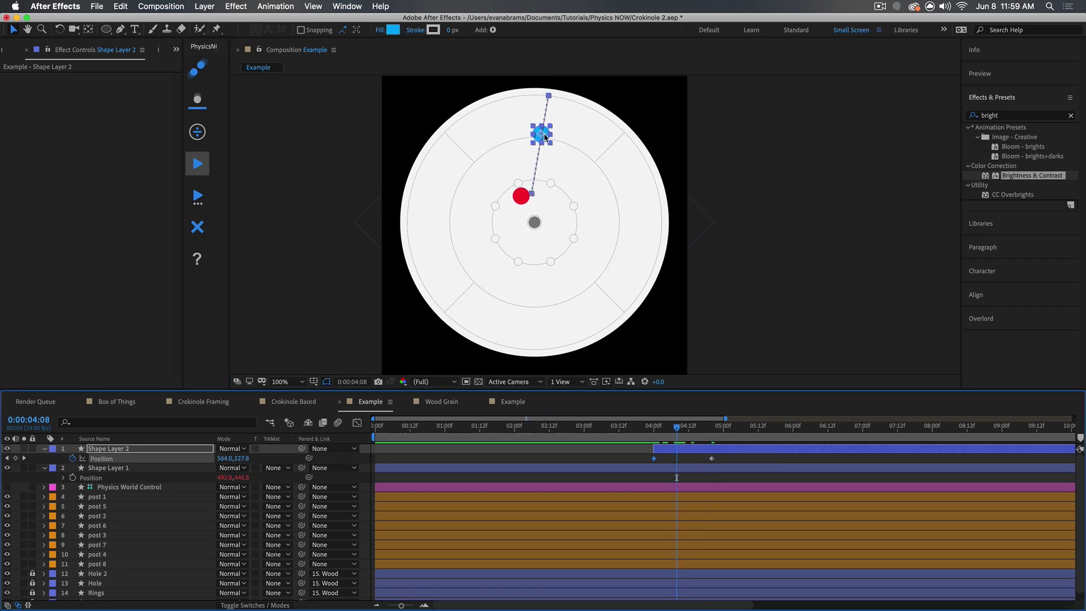
click(15, 458)
key(Delete)
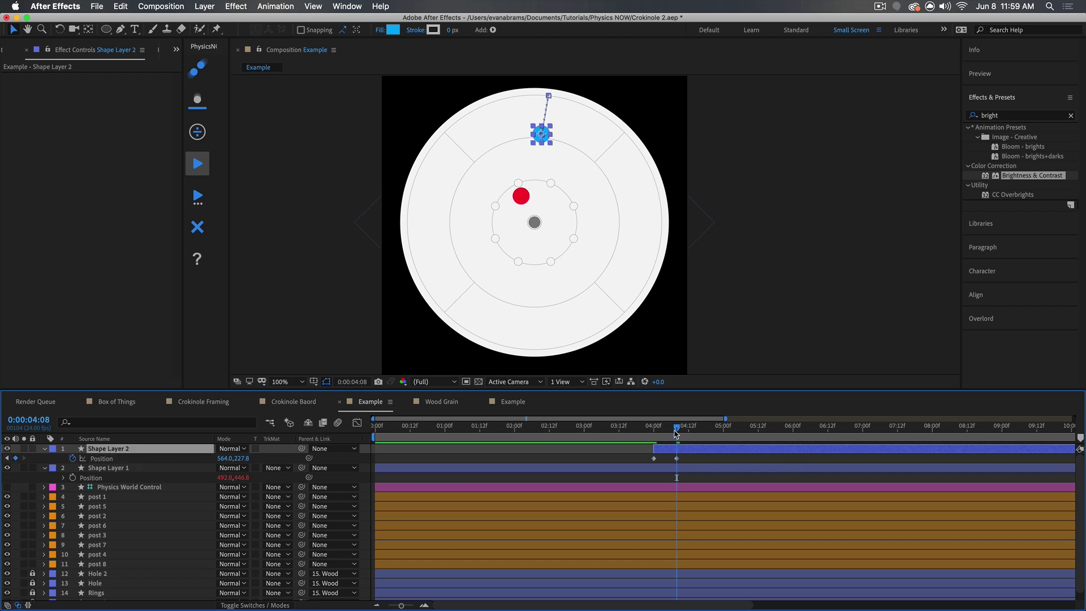
key(space)
key(space)
Give the blue puck physics dynamics with Linear and Angular Damping 1, and simulate.
click(198, 68)
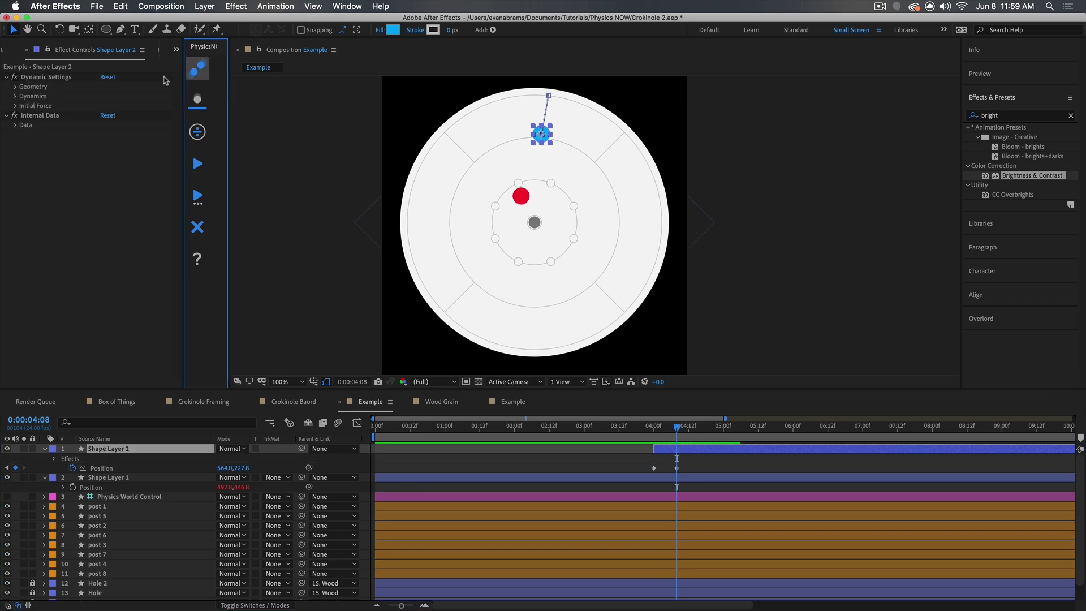
click(17, 96)
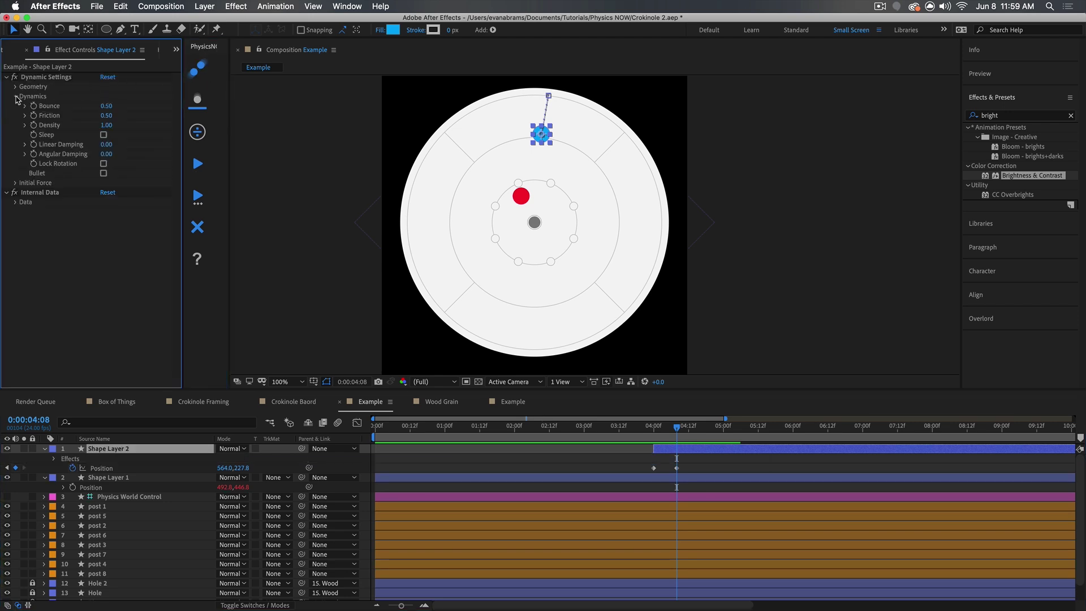
click(106, 144)
text(1)
key(Tab)
text(1)
key(Return)
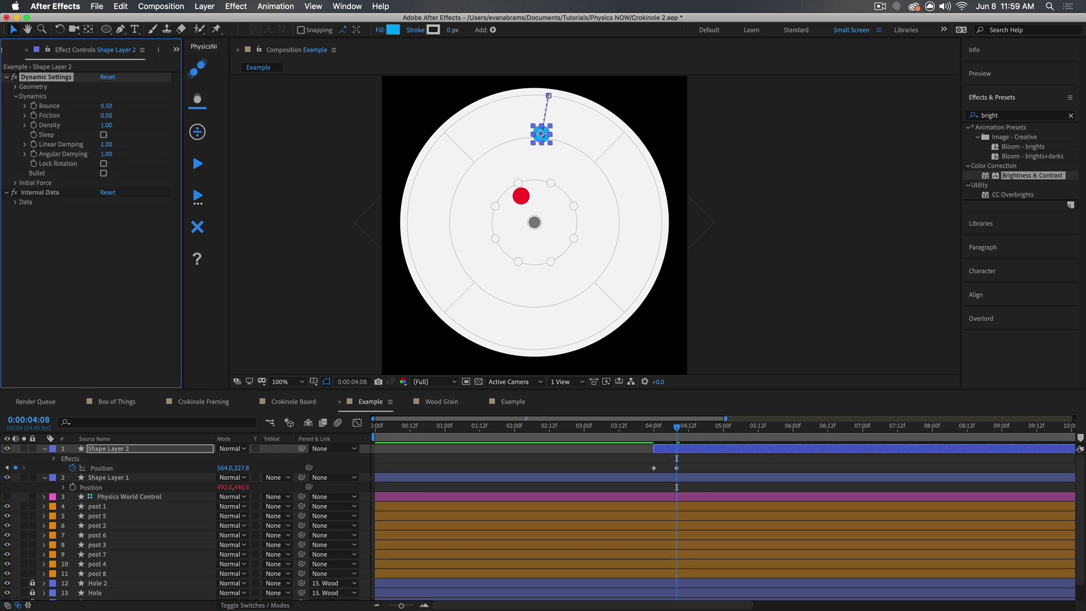
click(198, 166)
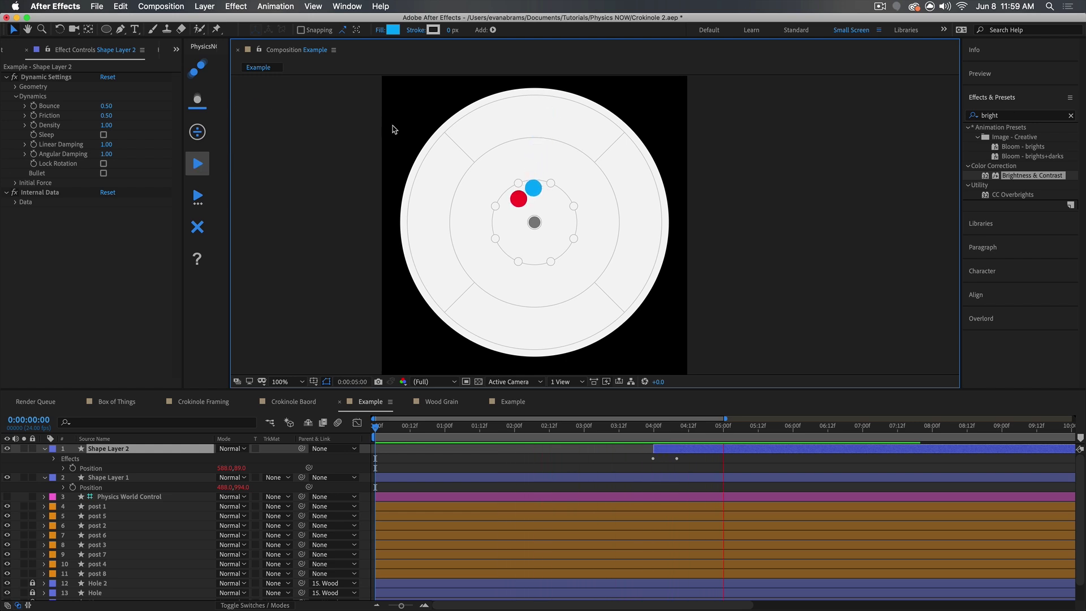
Drag the blue puck's later p keyframe back to about 04:04, re-simulate and preview.
click(676, 430)
key(u)
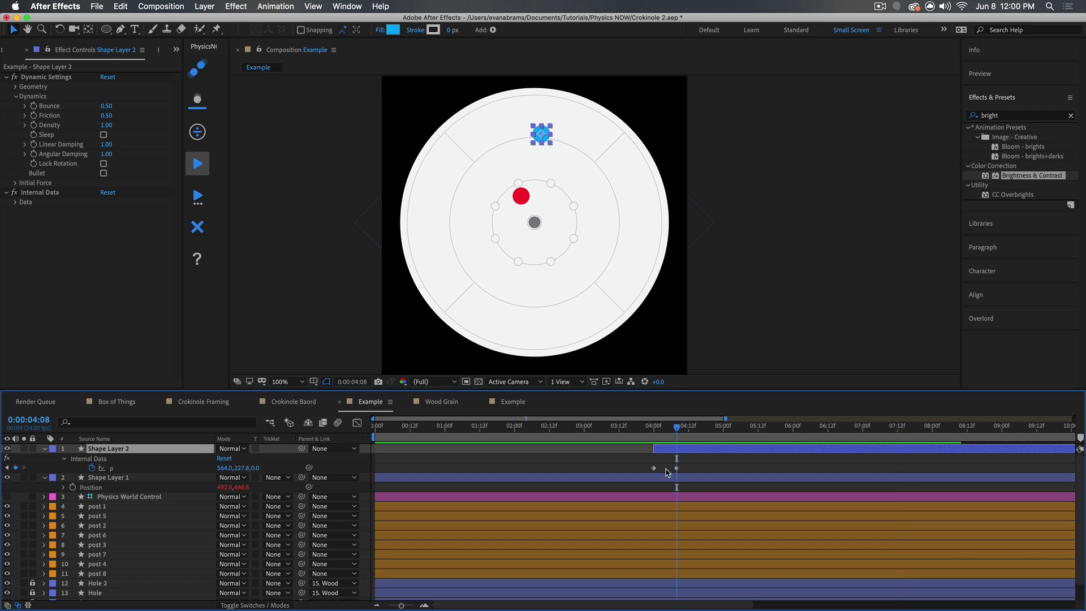
click(130, 468)
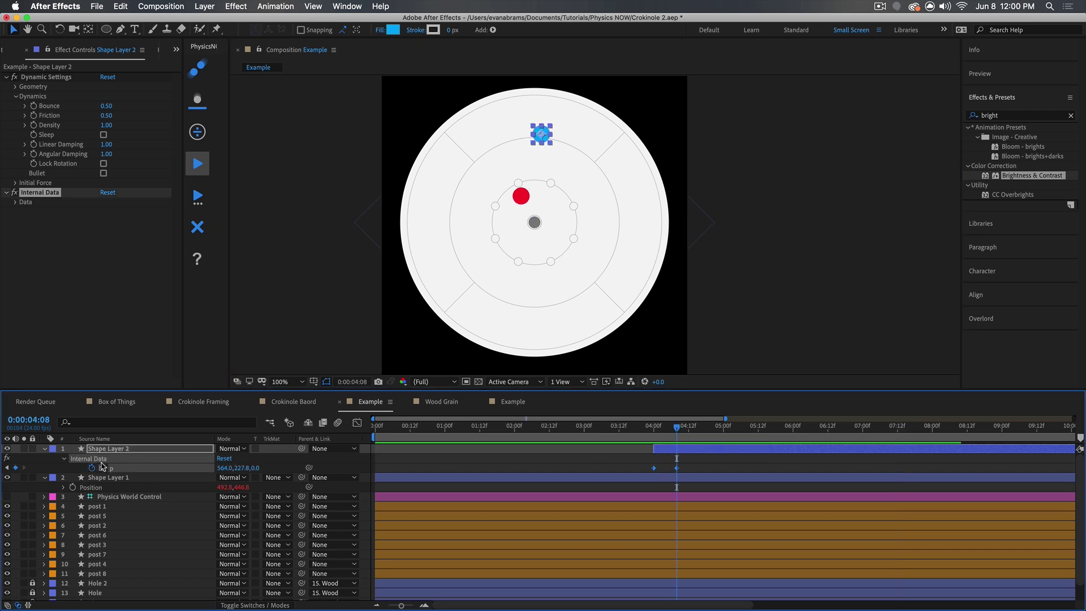
click(688, 469)
drag(677, 468, 668, 468)
click(656, 442)
click(199, 165)
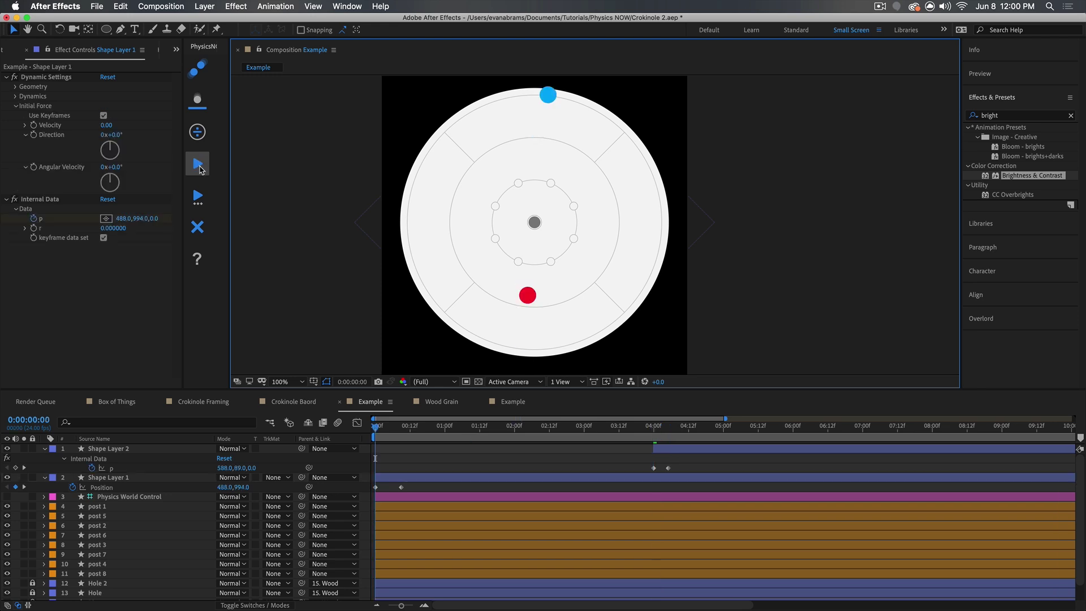
key(space)
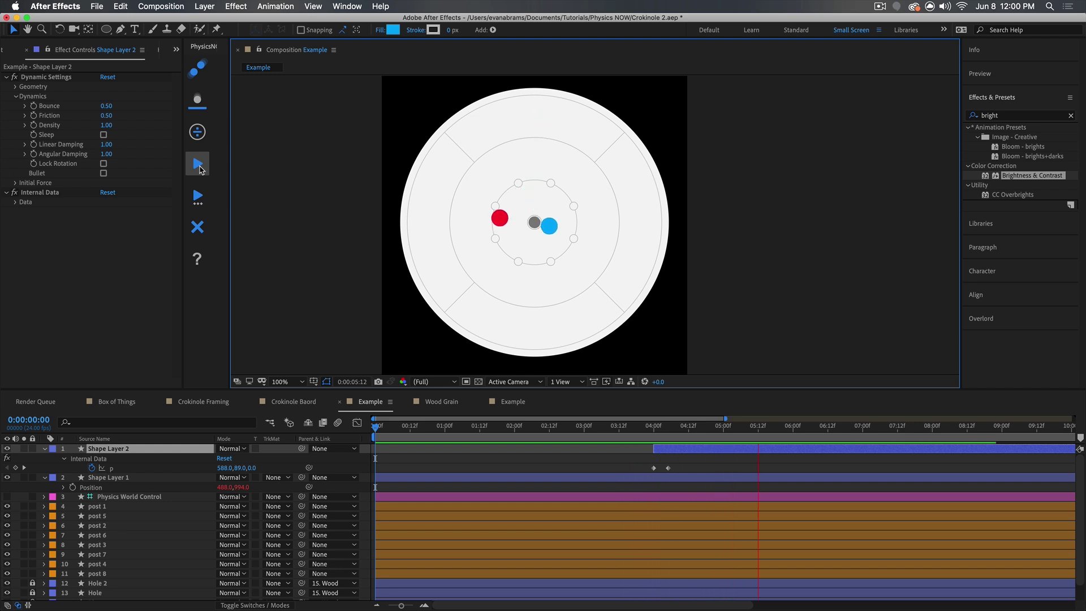
key(space)
Shift the p keyframe onto 04:02 and re-run the simulation.
click(660, 428)
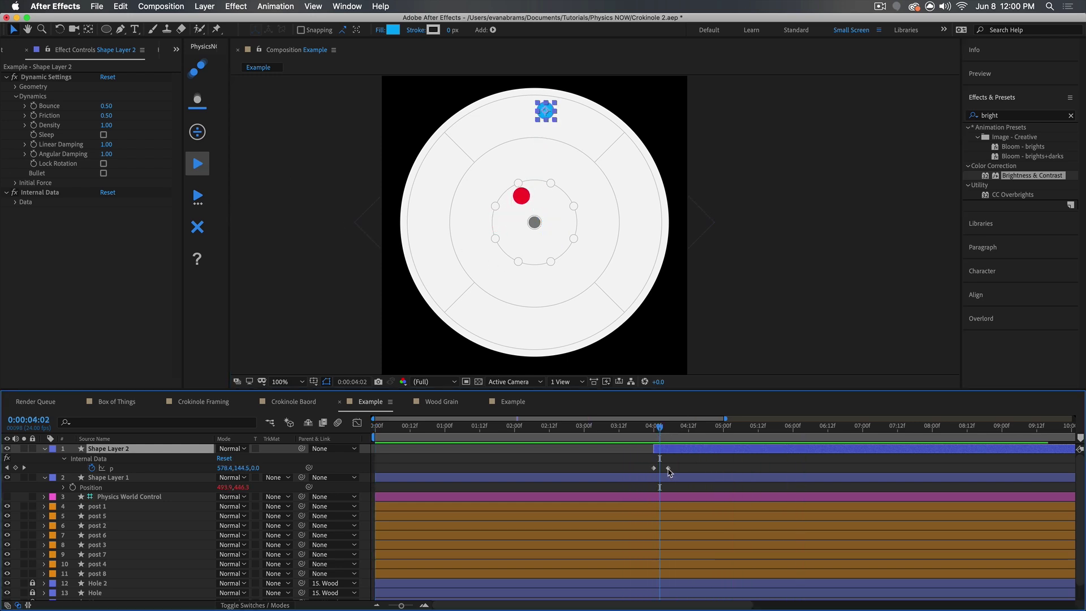
drag(668, 468, 662, 468)
key(Page_Down)
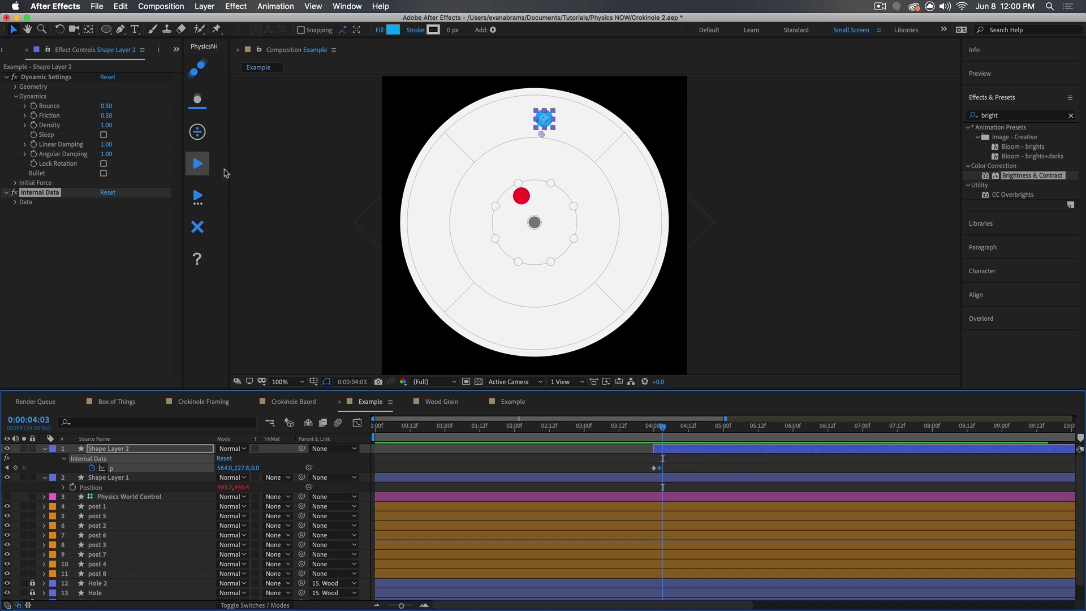
click(197, 164)
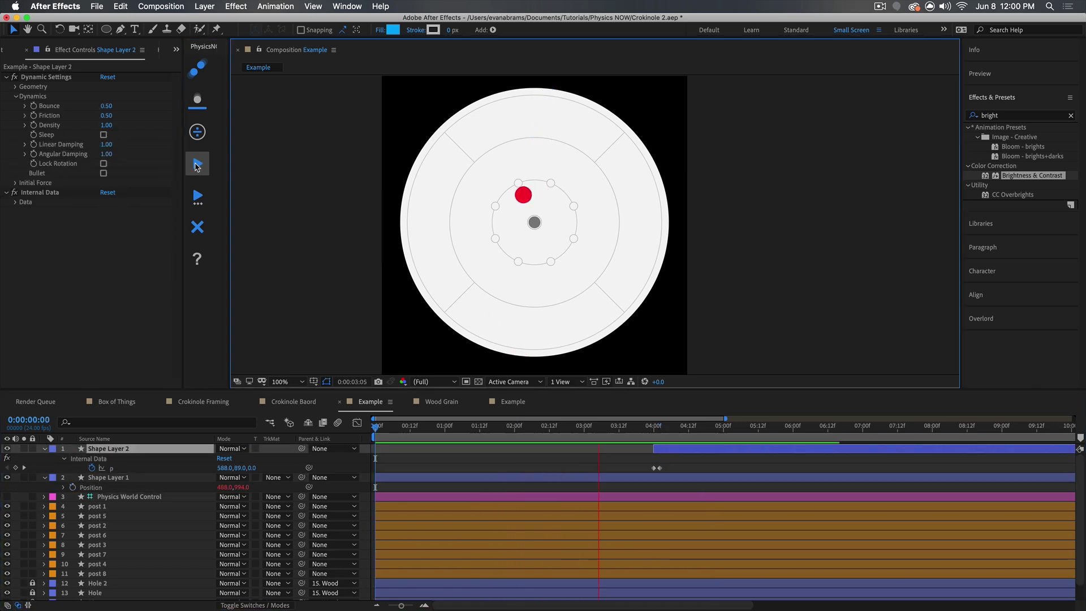
click(654, 437)
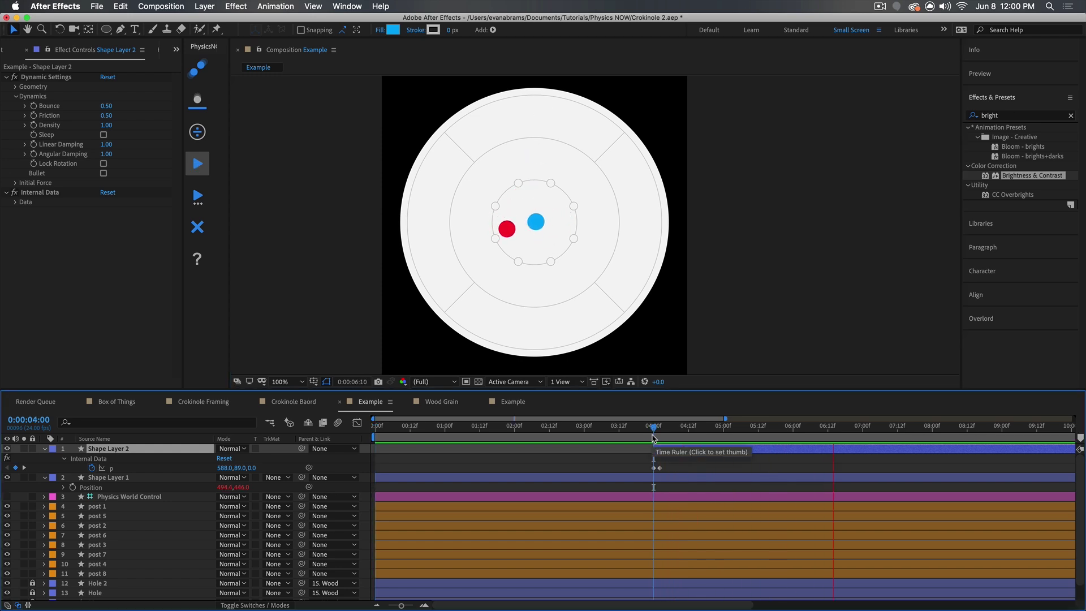
scroll(514, 177, up, 2)
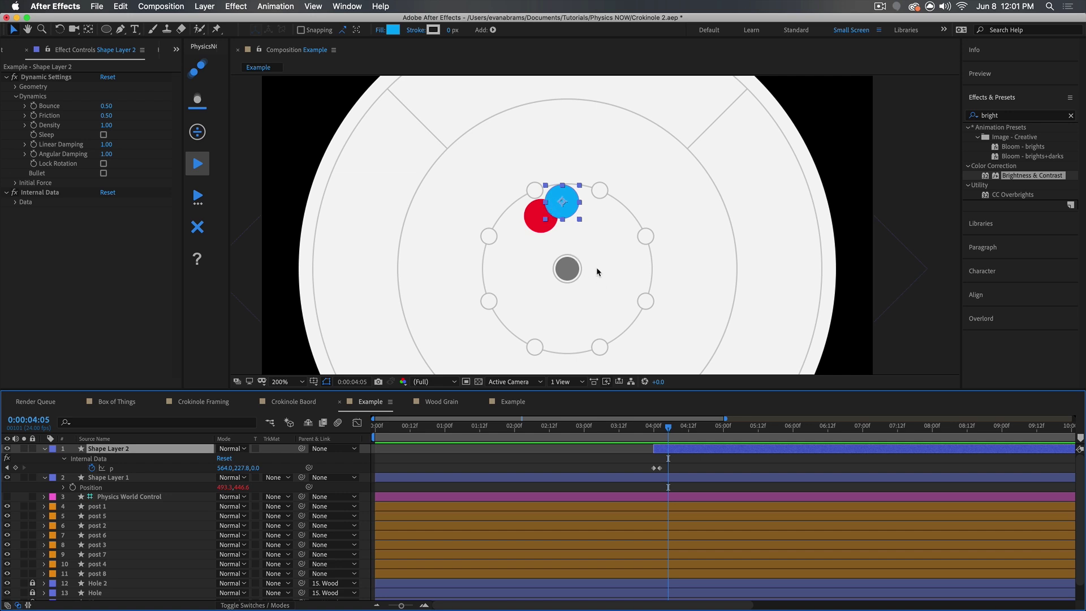
Raise the Physics World Settings Accuracy to 20 and re-run the simulation.
click(130, 496)
click(54, 78)
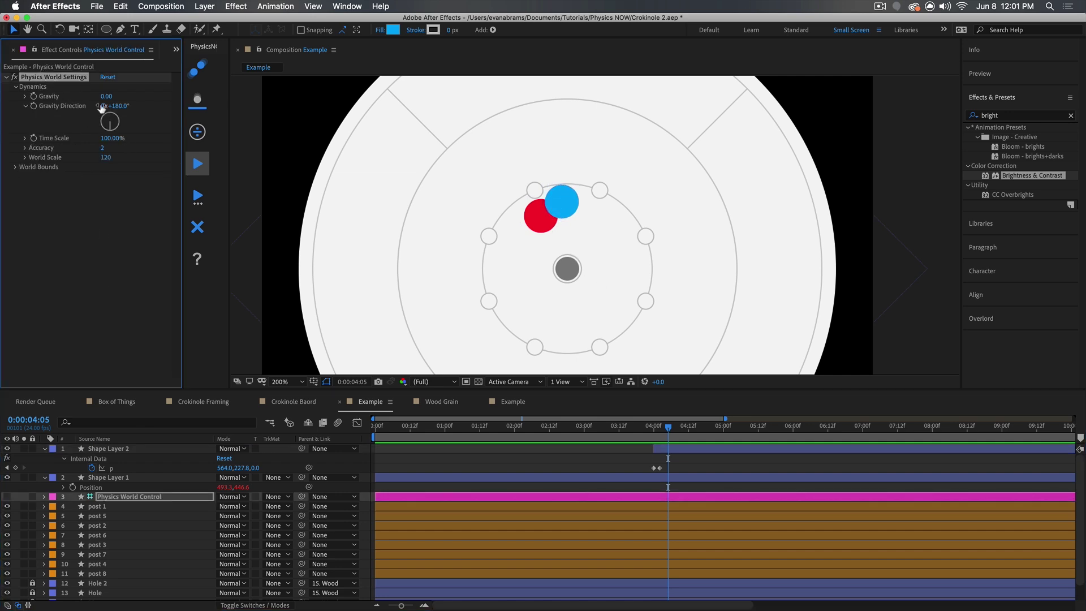
click(102, 147)
text(20)
key(Return)
scroll(636, 193, down, 2)
click(205, 161)
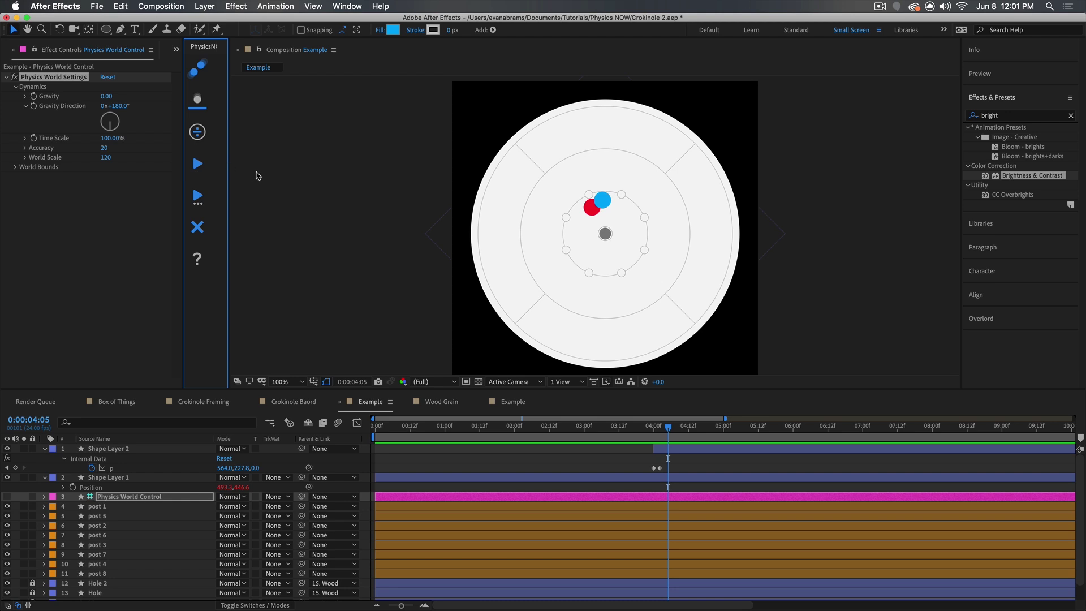
click(199, 164)
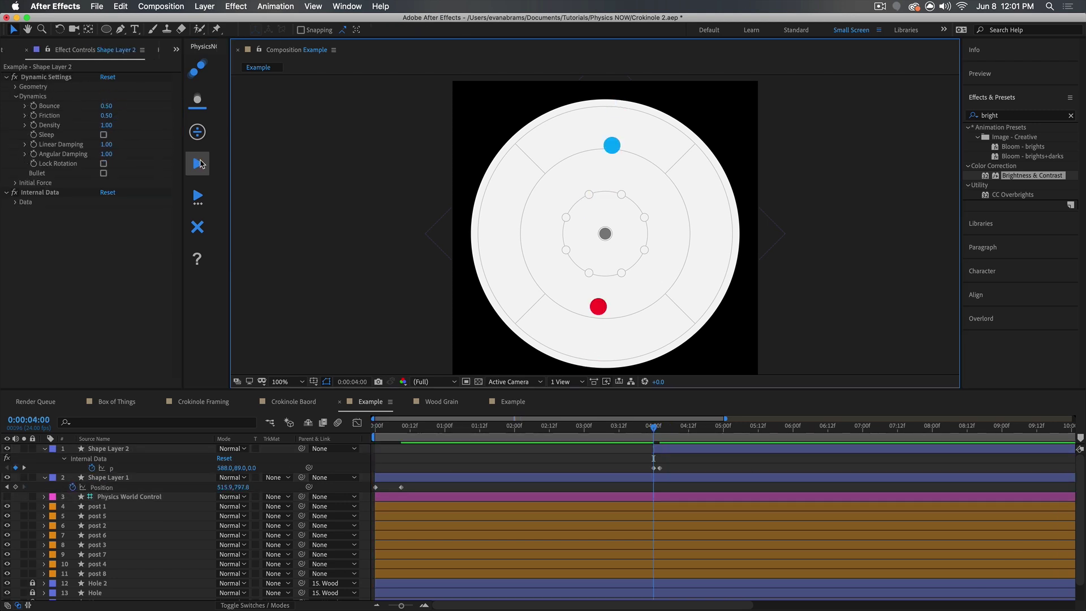
Scrub from 4:01 through the collision to 0:00:06:19 to check where both pucks end up.
click(656, 438)
drag(656, 438, 670, 433)
drag(592, 197, 621, 207)
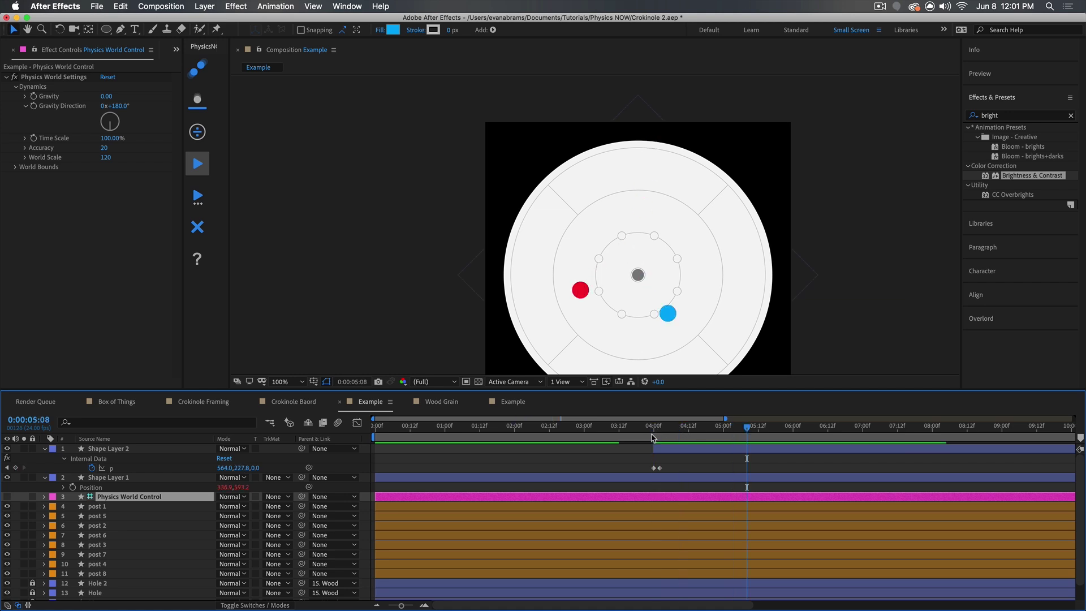
drag(719, 259, 685, 180)
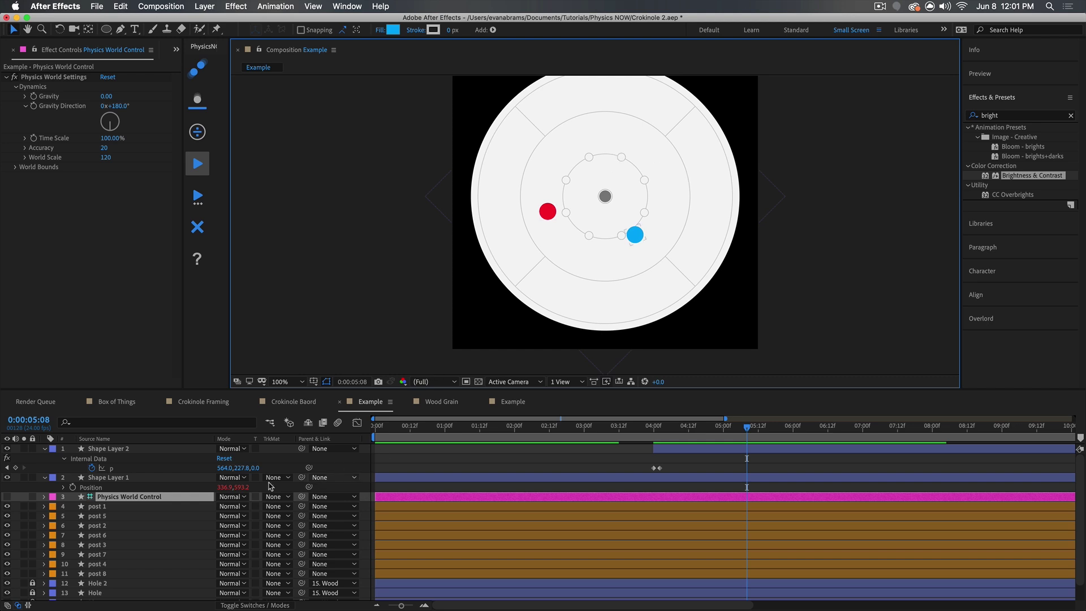
click(171, 502)
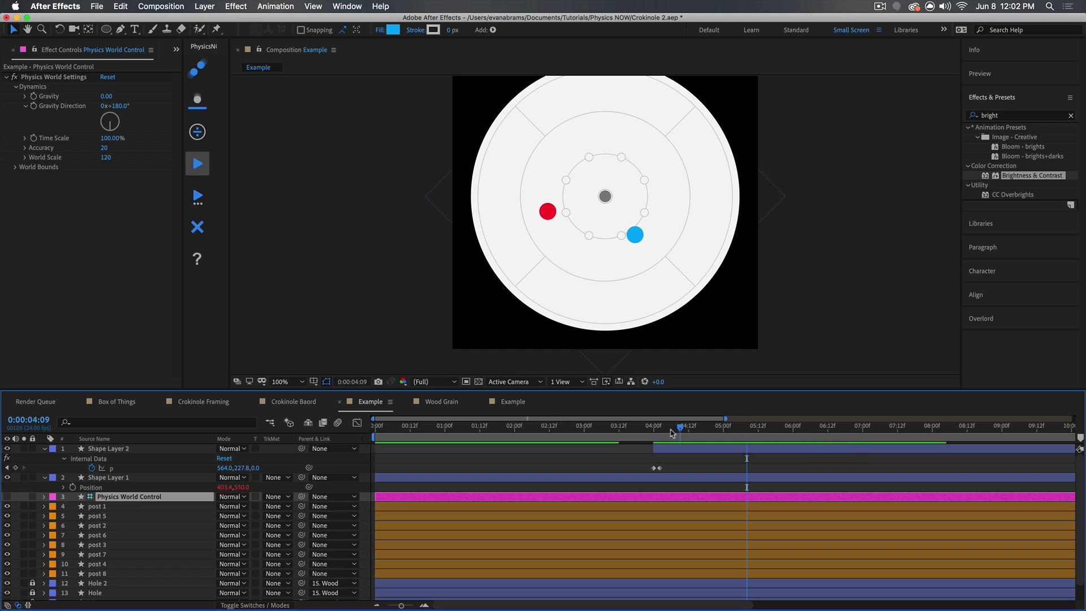
click(848, 436)
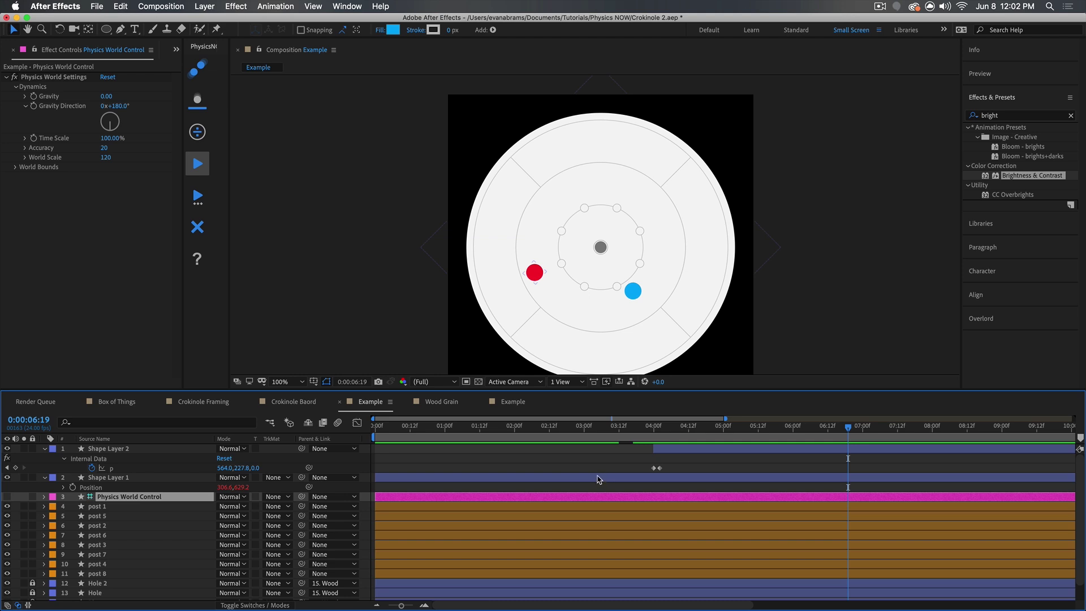
click(523, 547)
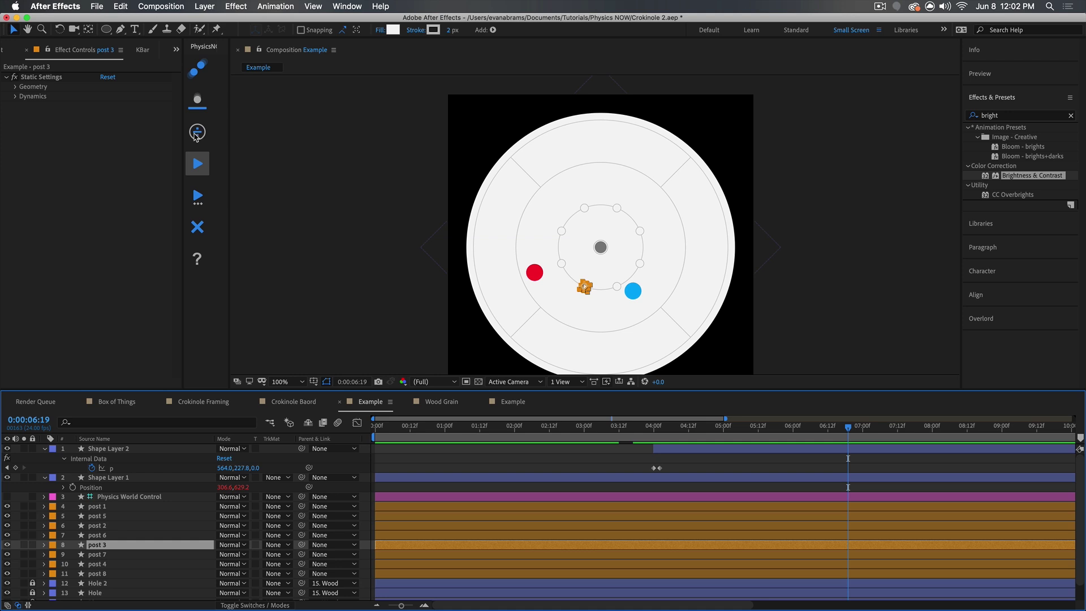
drag(637, 431, 660, 432)
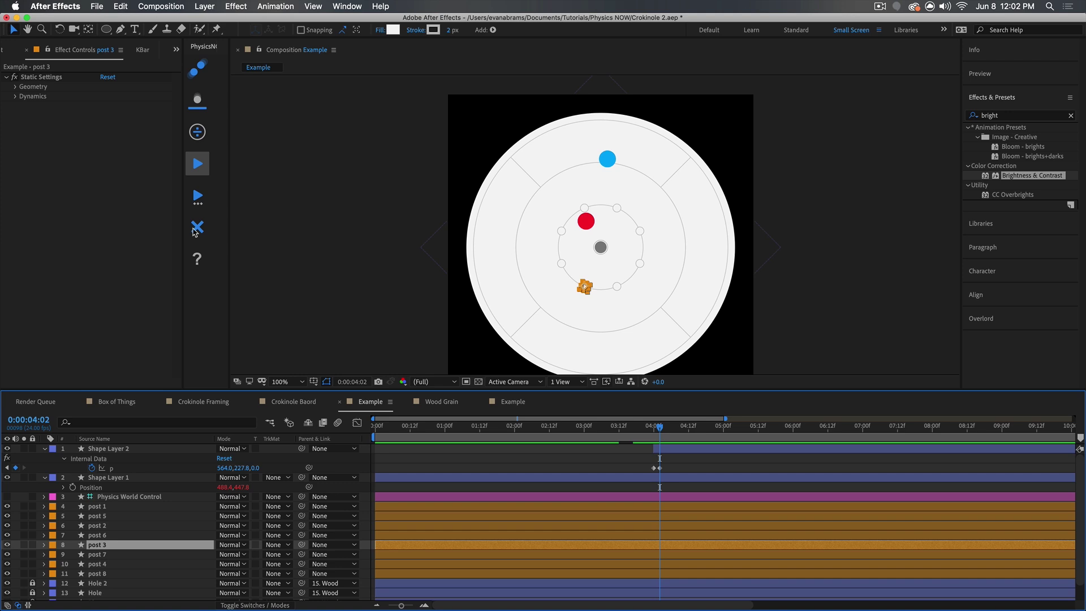
Show both puck layers' keyframes, then preview the blue puck's shot from 03:23.
click(666, 450)
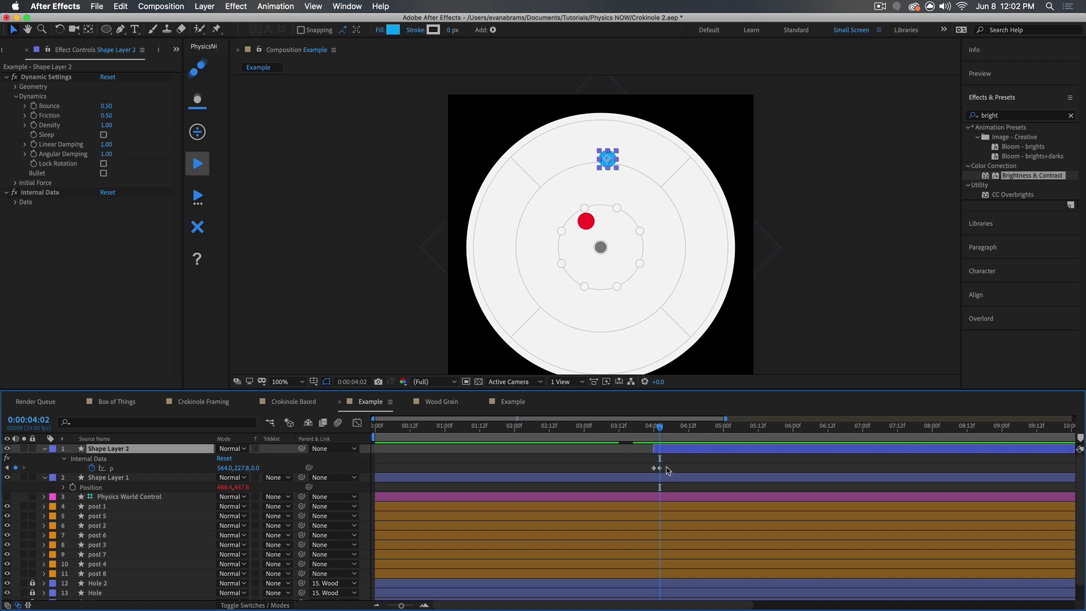
shift+click(669, 478)
key(u)
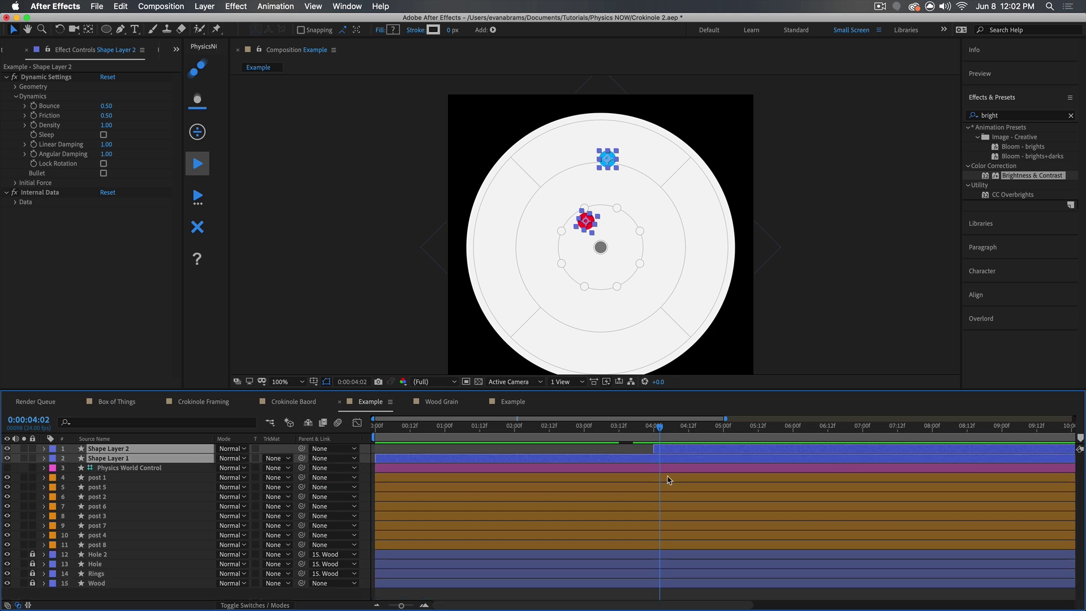
key(u)
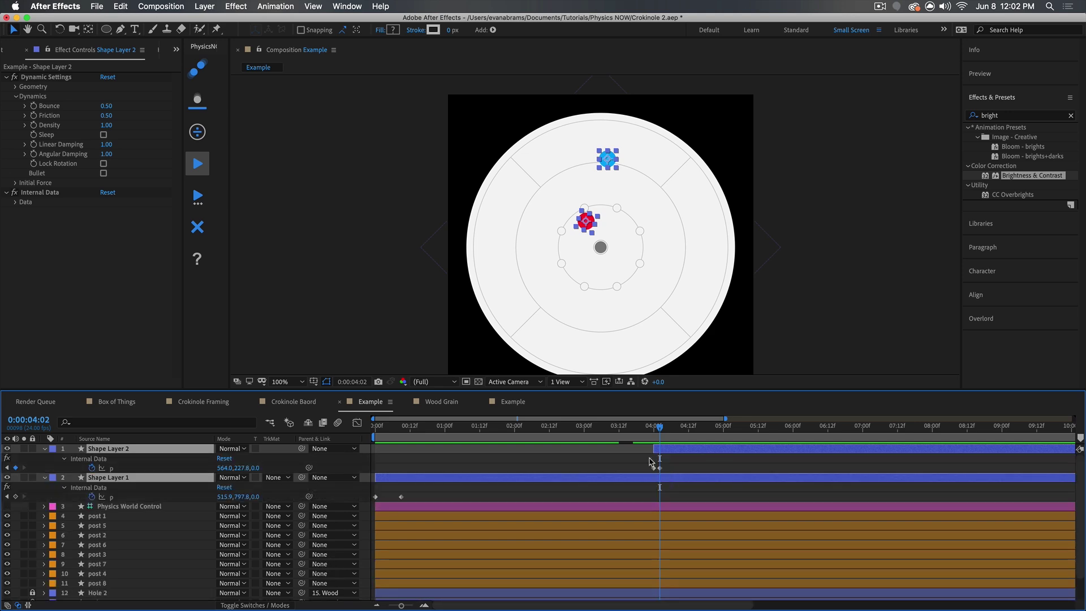
click(685, 456)
click(652, 428)
key(space)
Reveal Shape Layer 2's Position and Rotation expressions and jump to the 0:00:04:00 keyframe.
click(668, 454)
key(u)
key(u)
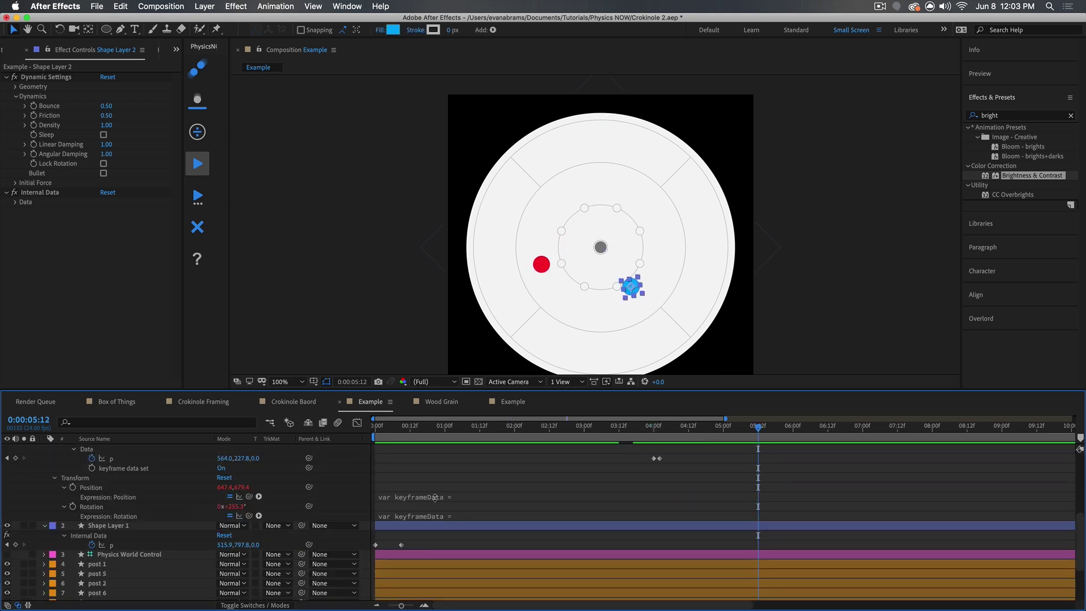
click(93, 487)
shift+click(105, 508)
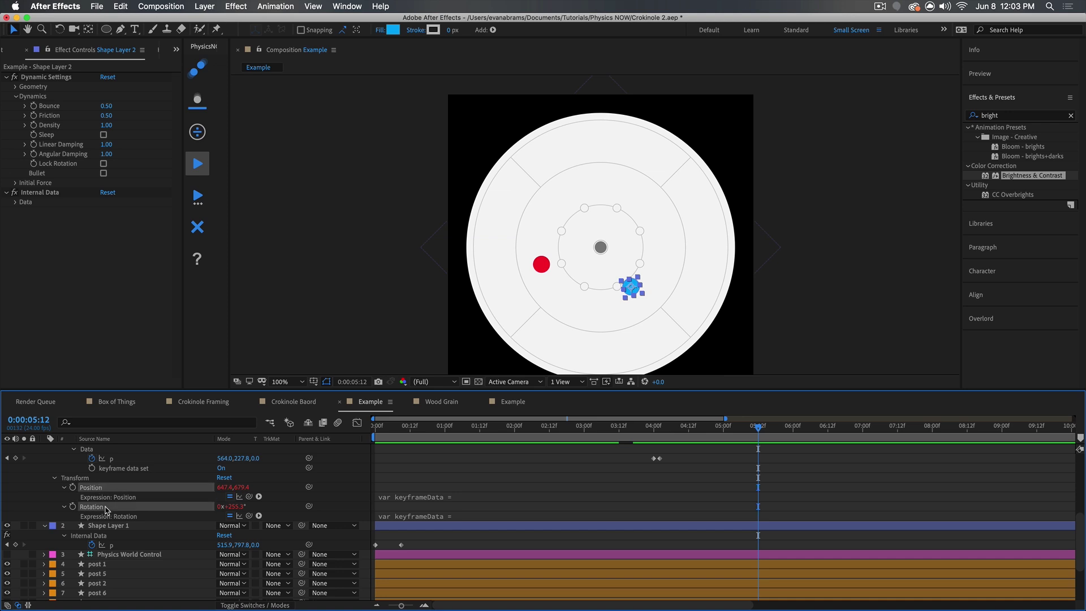
click(507, 488)
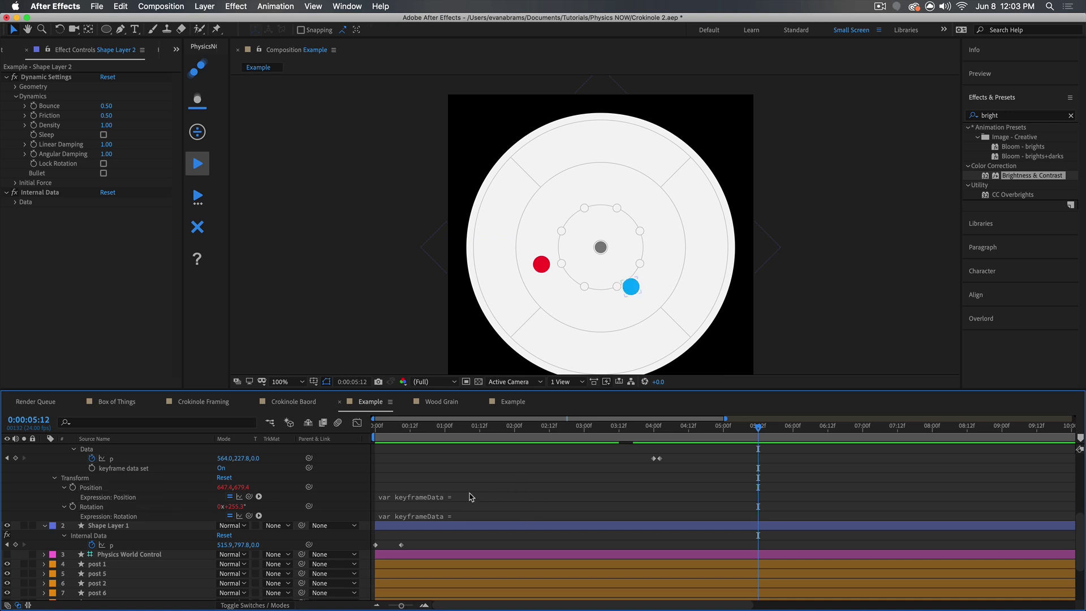
key(j)
key(j)
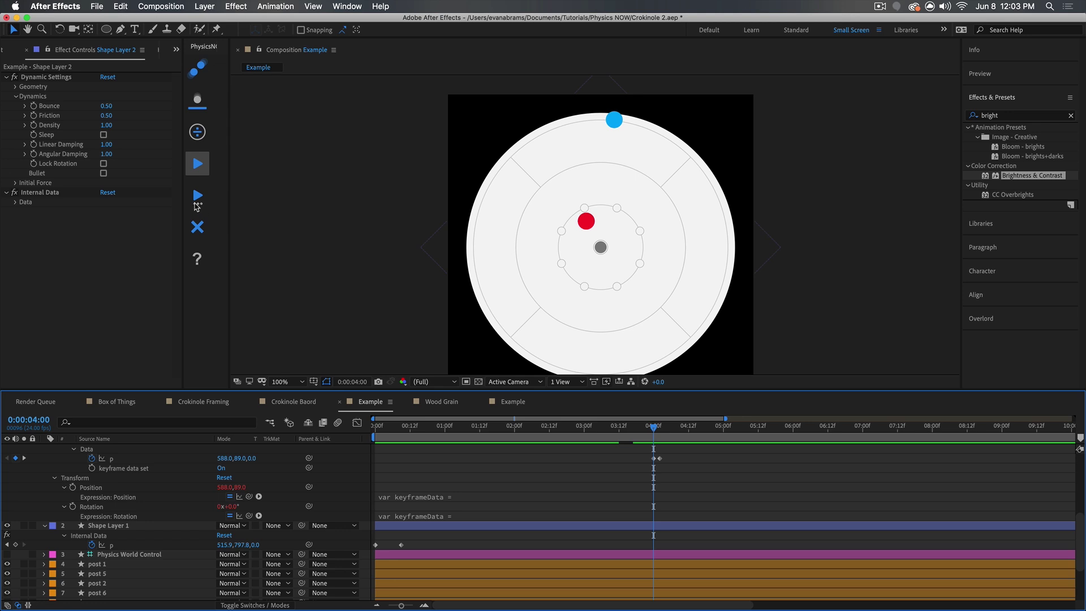
scroll(620, 227, down, 1)
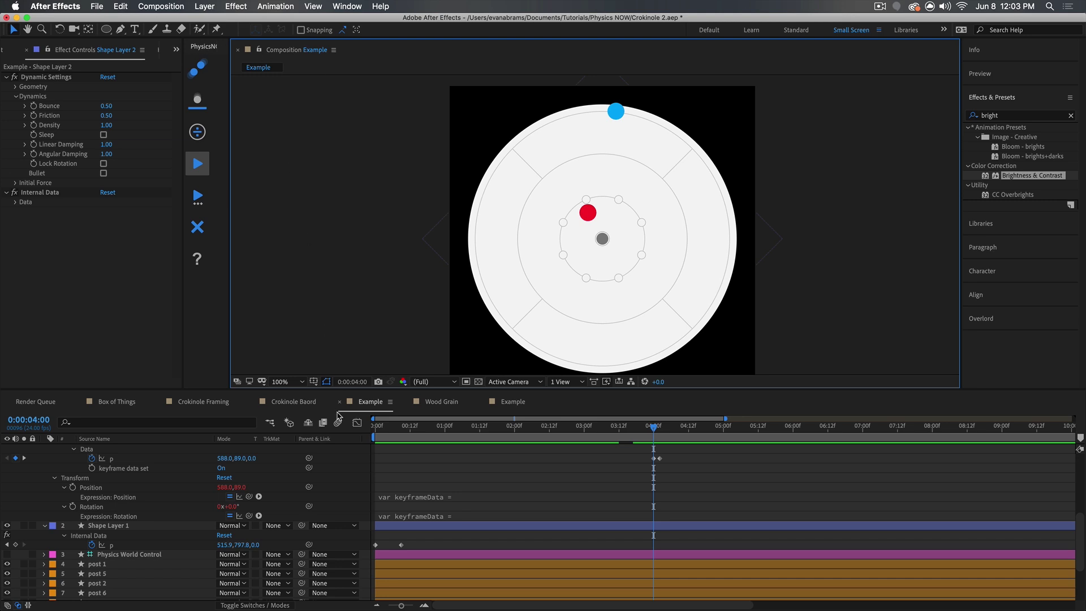
click(203, 401)
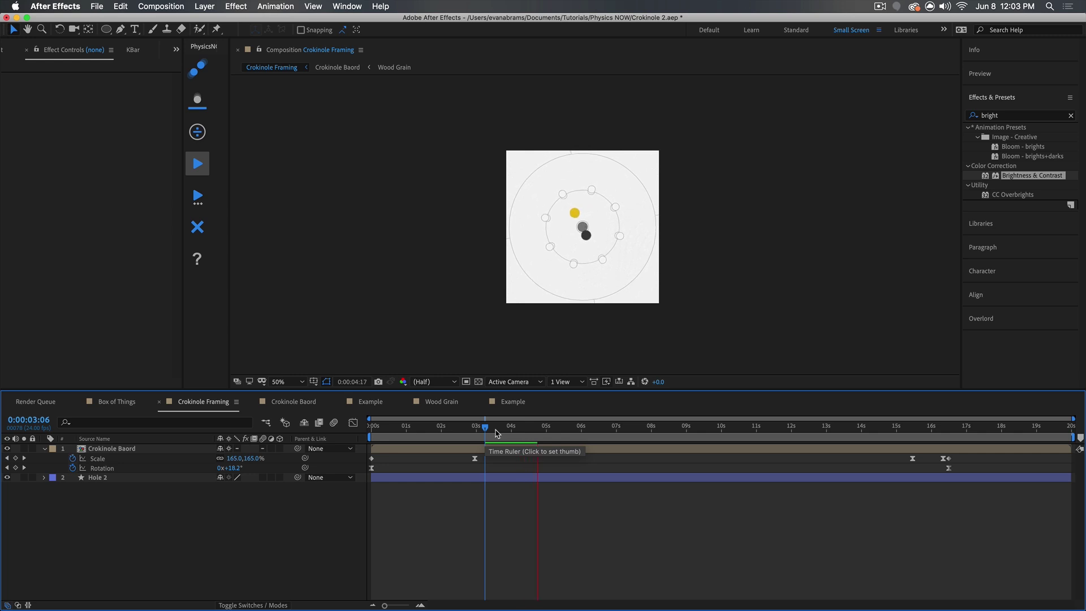
key(space)
scroll(574, 219, up, 2)
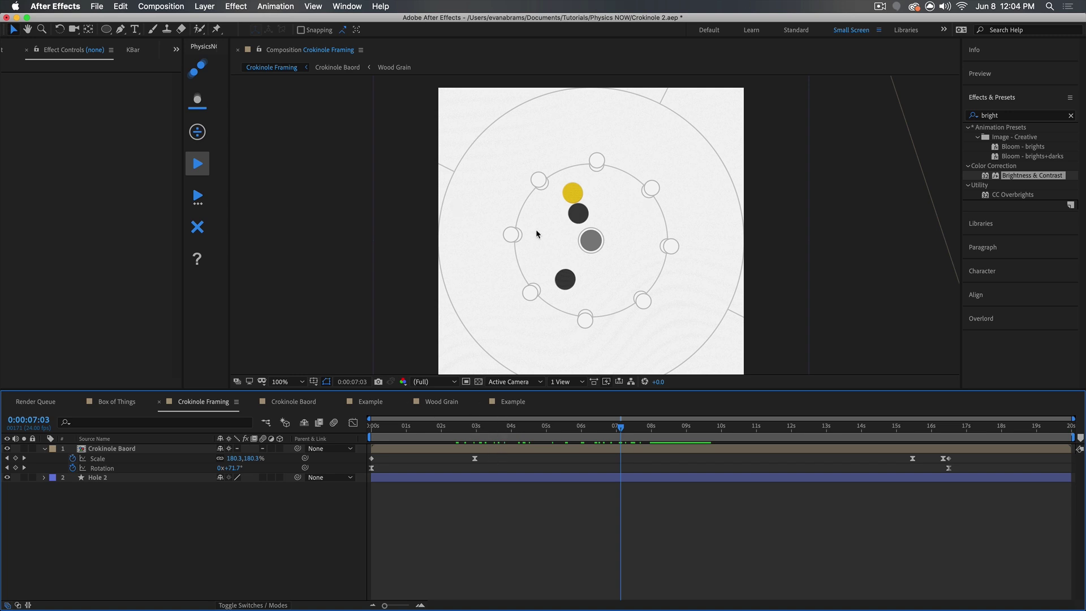
scroll(567, 220, up, 2)
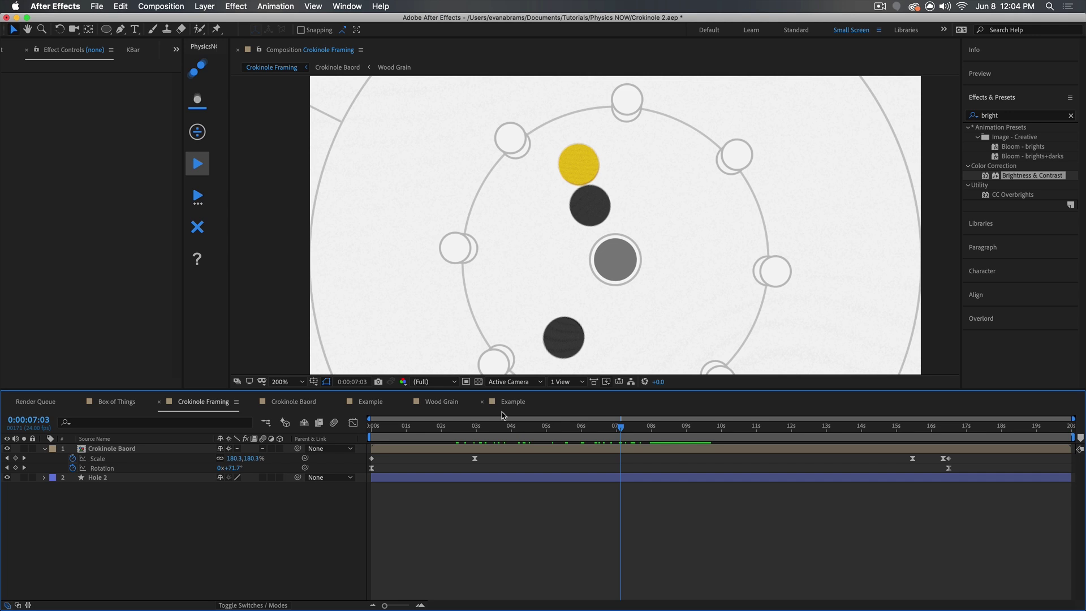
Open the Crokinole Baord precomp, show its full 20-second timeline, and move to 15:03.
double_click(538, 449)
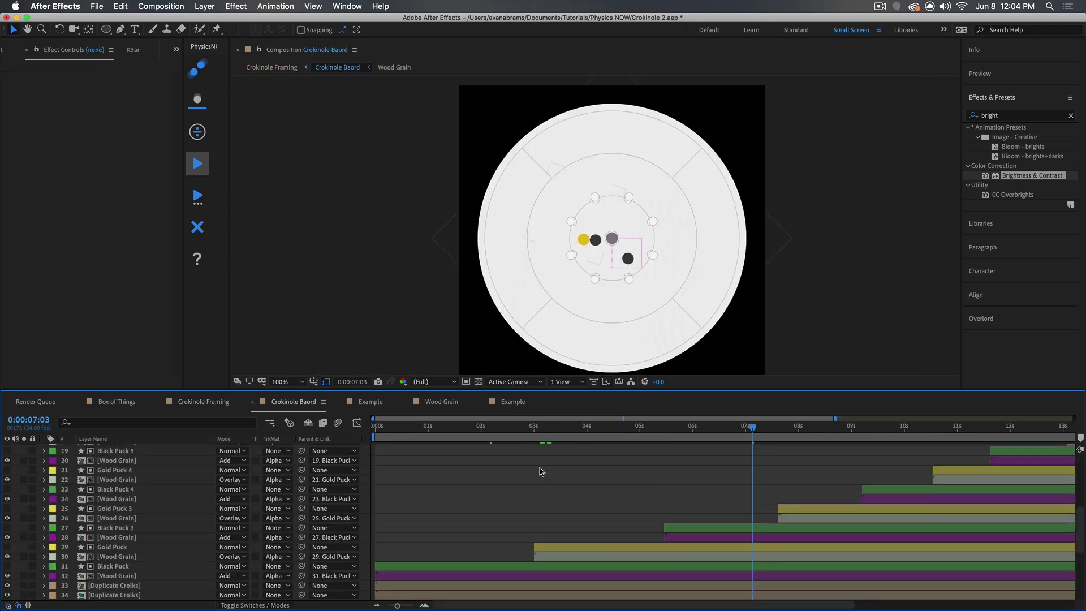
scroll(539, 471, up, 3)
key(minus)
scroll(545, 483, down, 3)
scroll(544, 483, down, 5)
scroll(535, 487, up, 8)
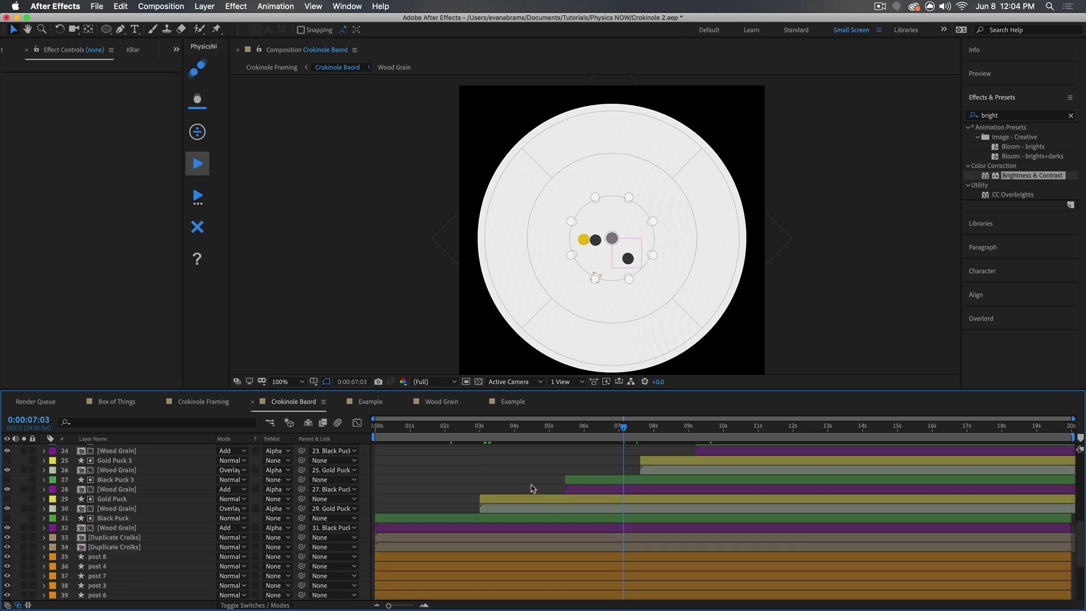
drag(640, 439, 902, 443)
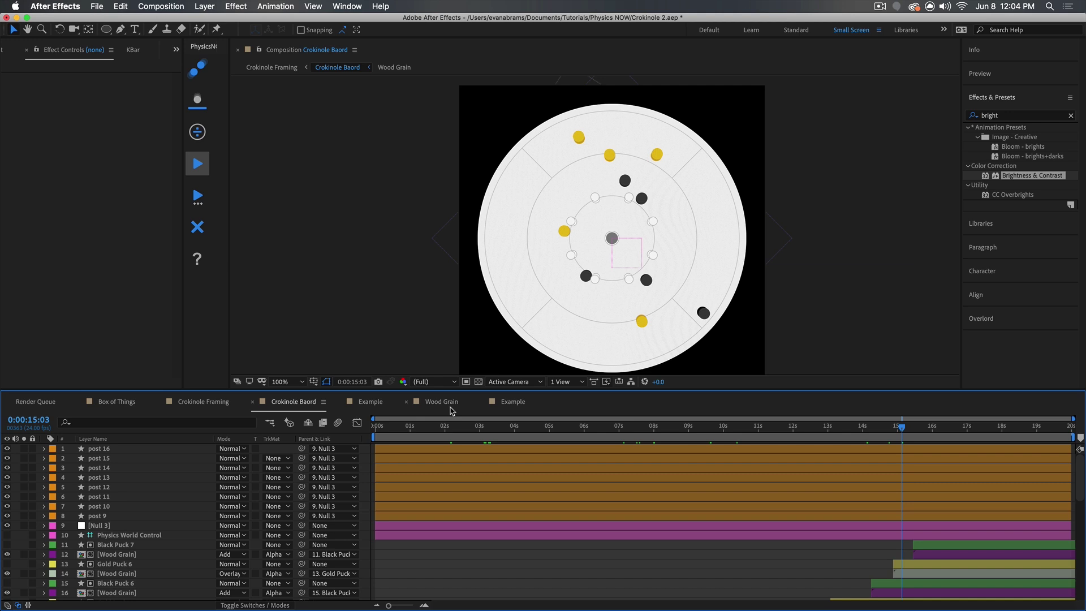
scroll(608, 222, up, 1)
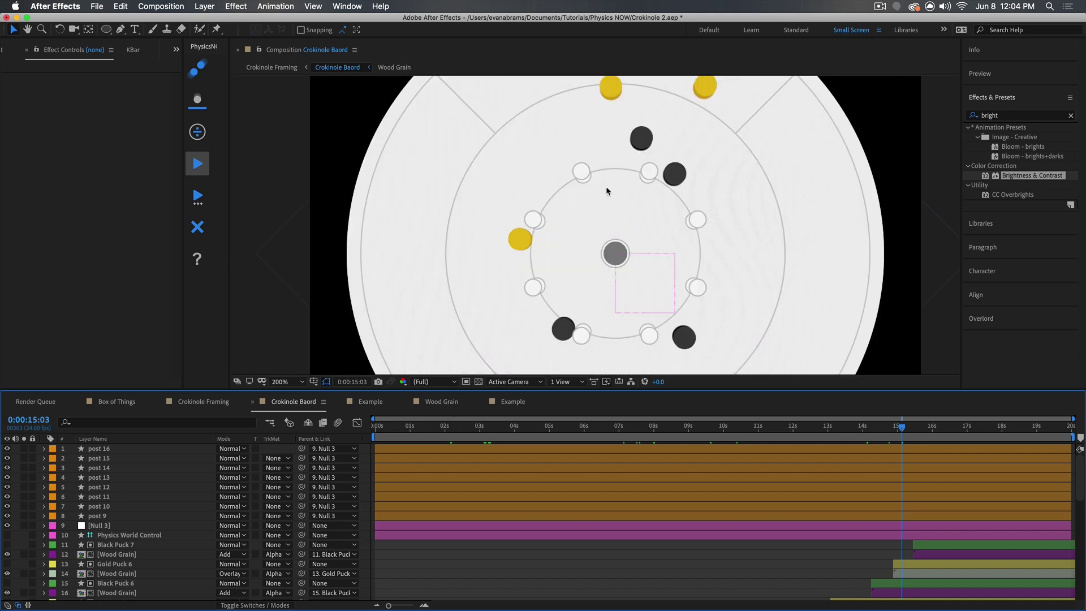
Switch to the Example composition and collapse all expanded layer properties.
click(371, 402)
scroll(620, 234, up, 1)
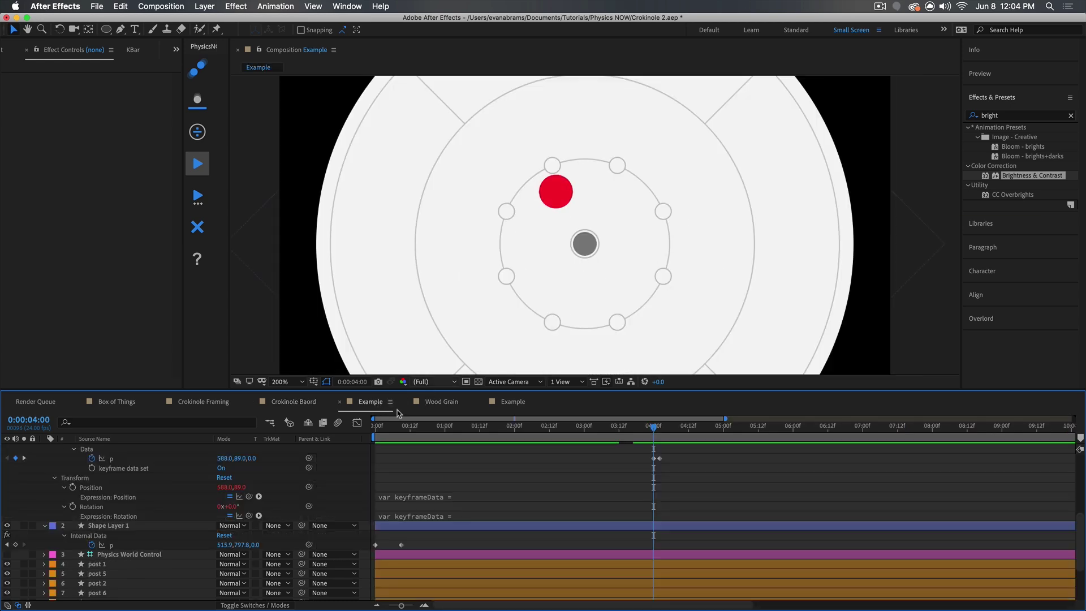
key(super+a)
key(u)
click(814, 258)
scroll(831, 219, down, 1)
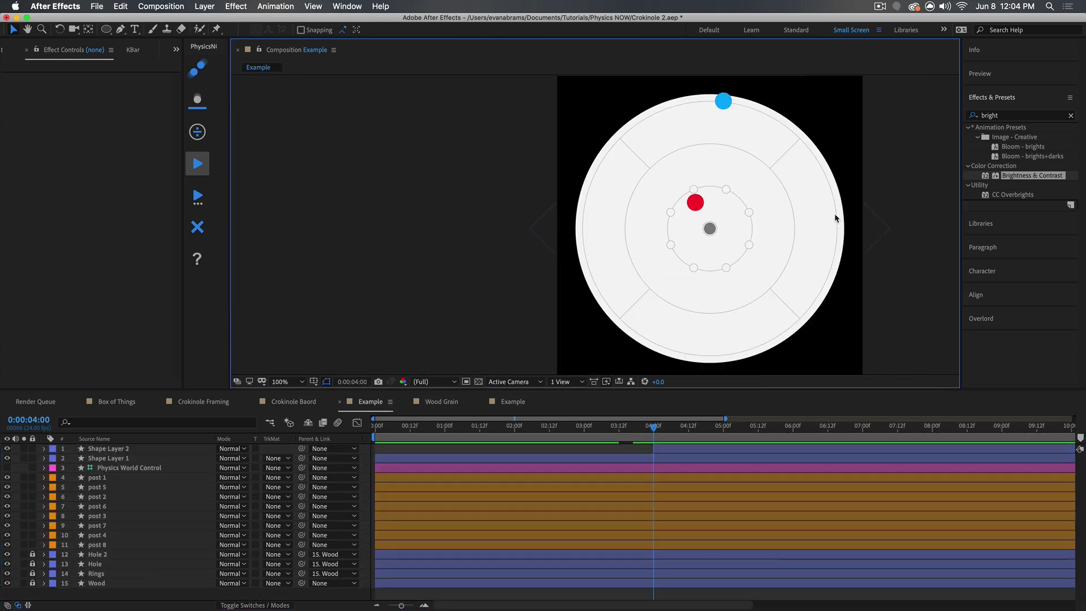
scroll(704, 199, up, 1)
Duplicate posts 1–8 and move the new posts 9–16 to the top of the stack.
click(695, 191)
shift+click(120, 481)
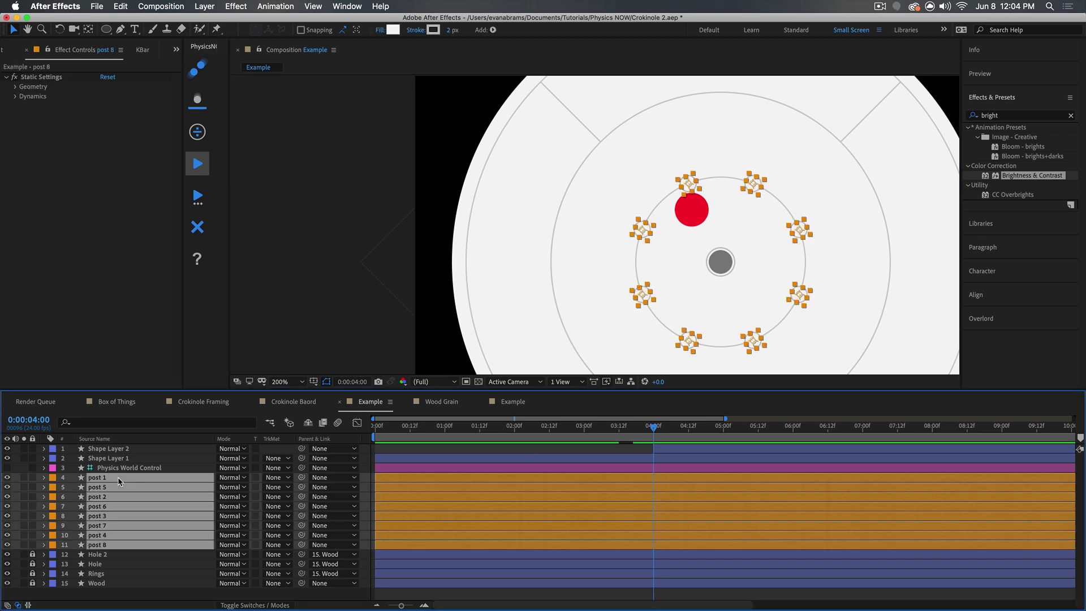
key(super+d)
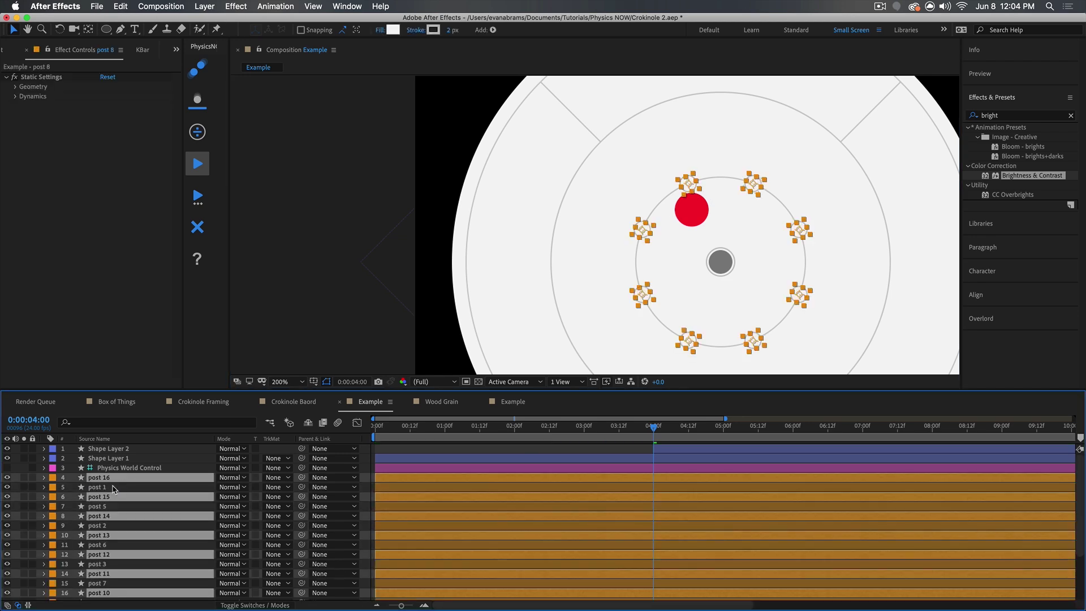
key(super+z)
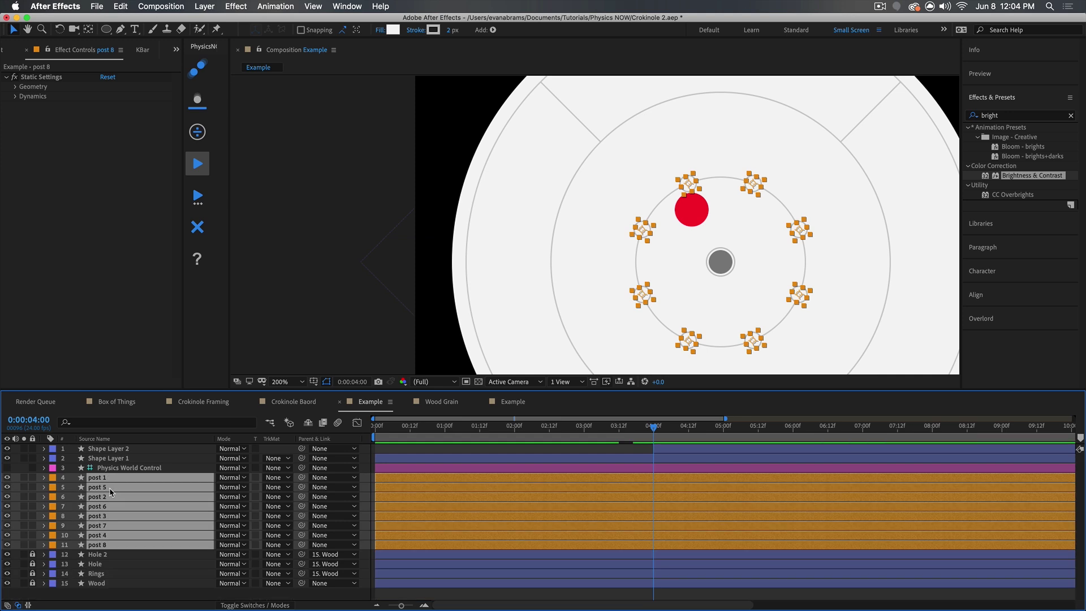
key(super+shift+z)
drag(112, 492, 111, 450)
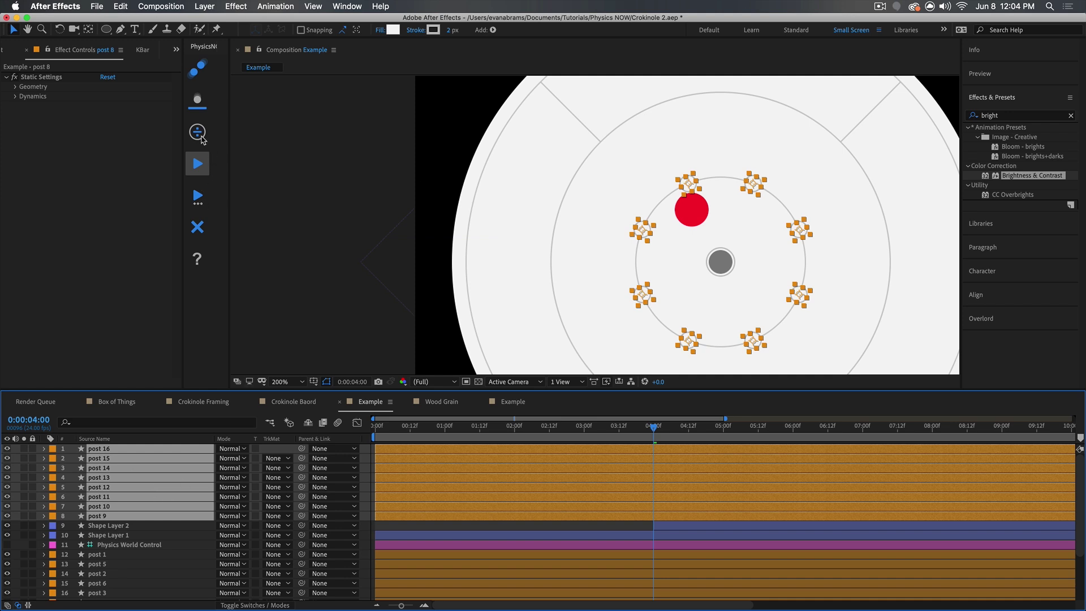
click(201, 138)
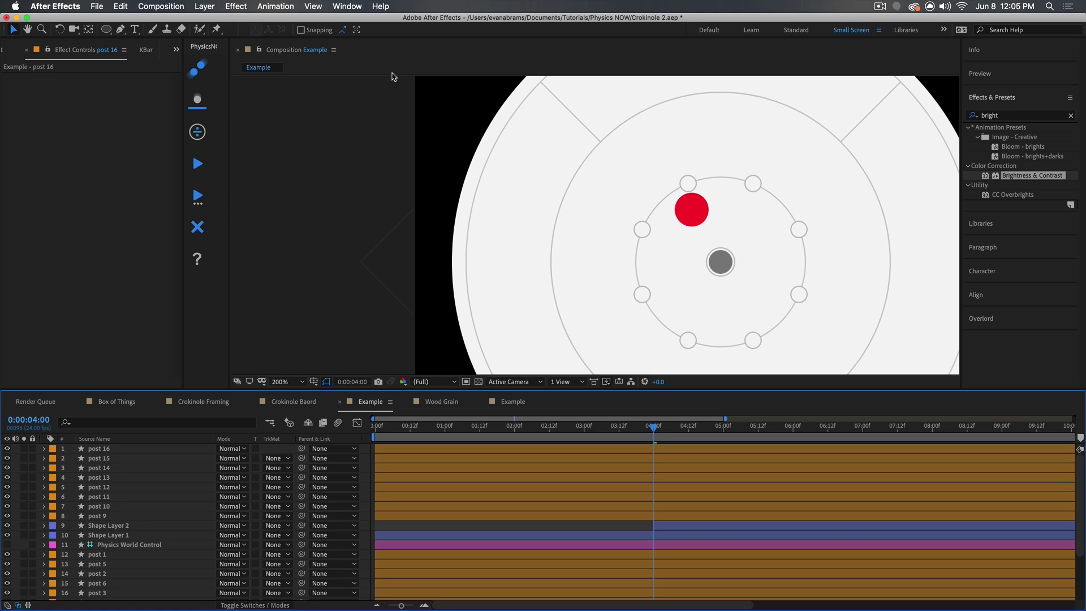
Add a new Null 5 and parent posts 9–16 to it.
click(204, 6)
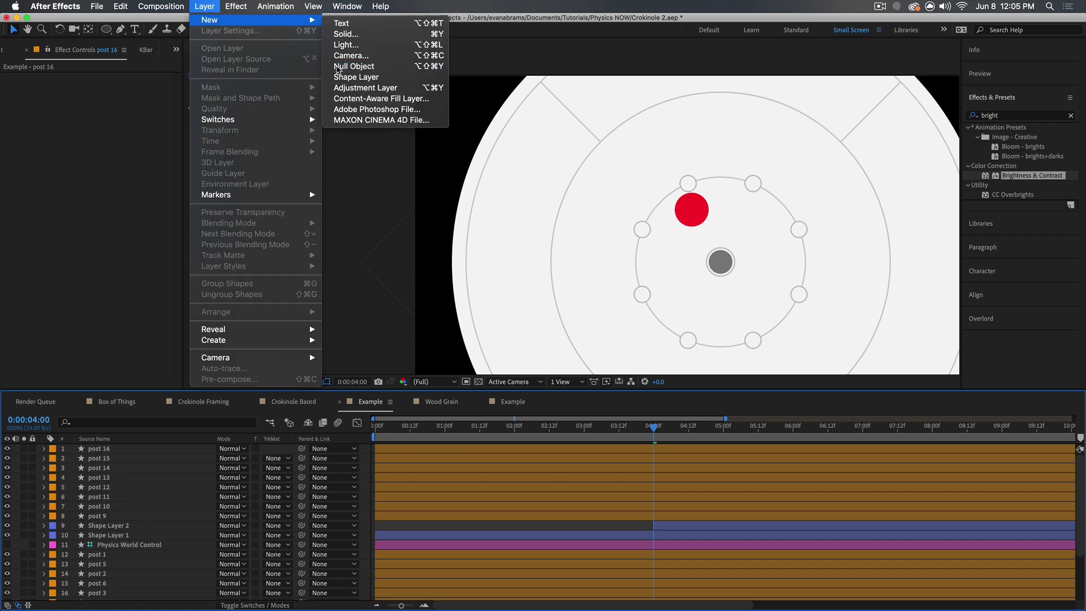
click(354, 66)
click(109, 526)
shift+click(120, 459)
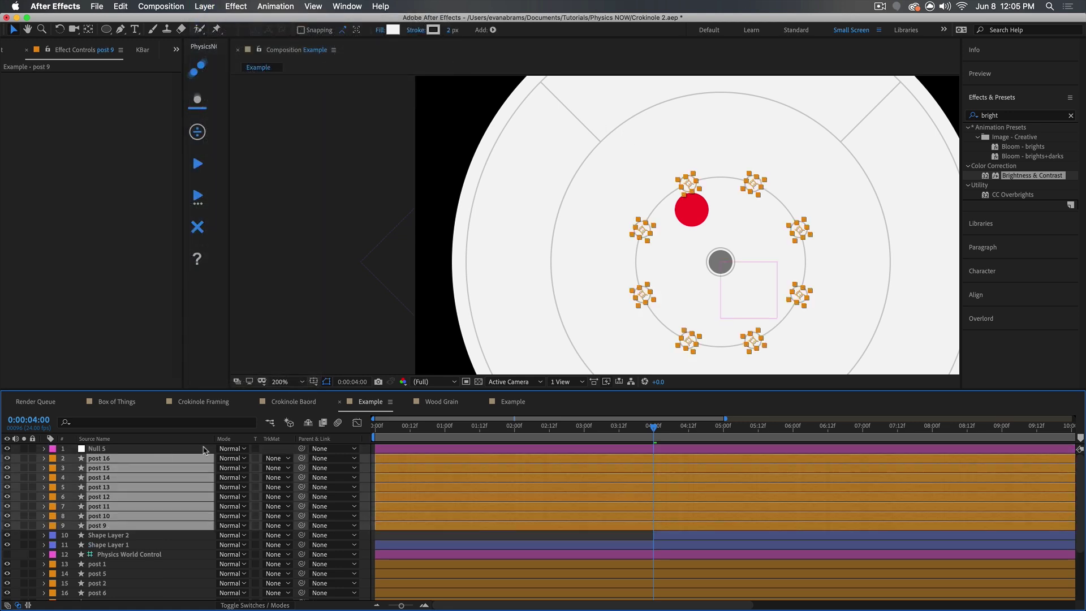
drag(301, 458, 299, 450)
Set Null 5's Scale to 105%.
click(160, 450)
key(s)
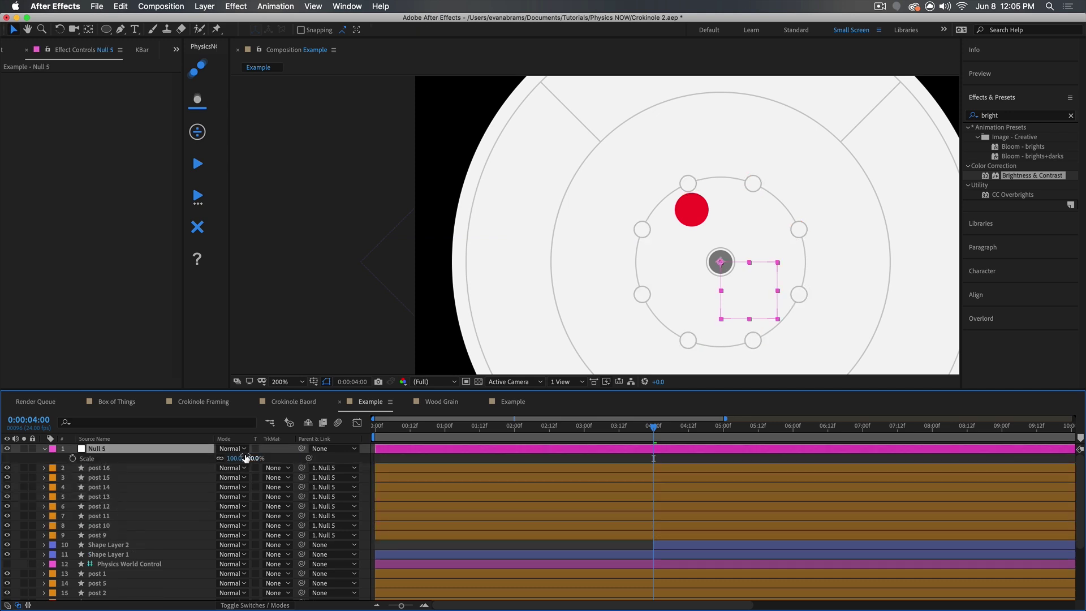
click(236, 459)
text(110)
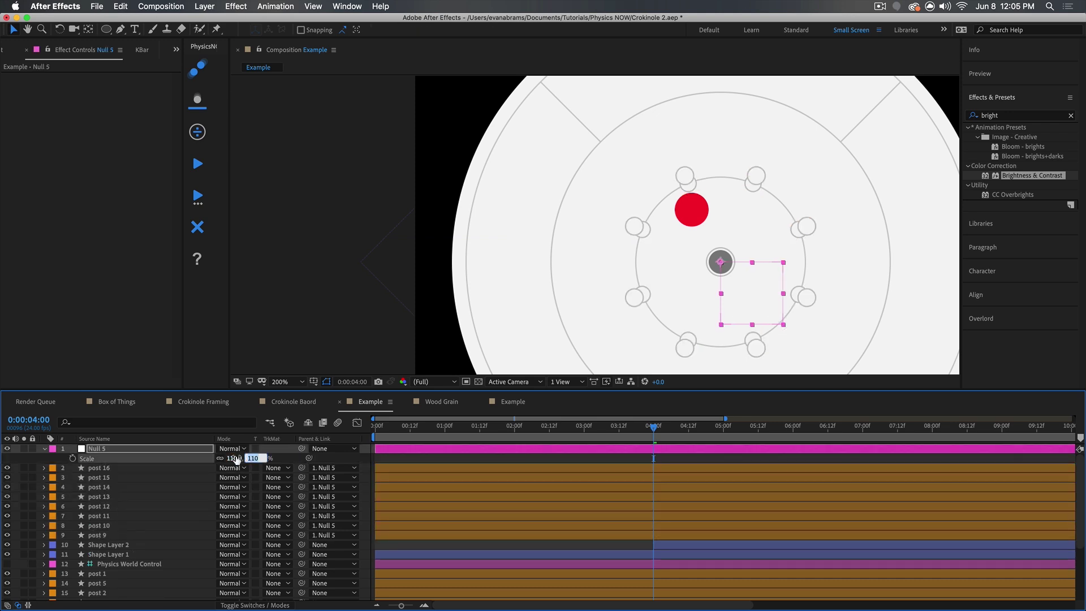
key(Down)
key(Down)
key(Down)
key(Down)
key(Down)
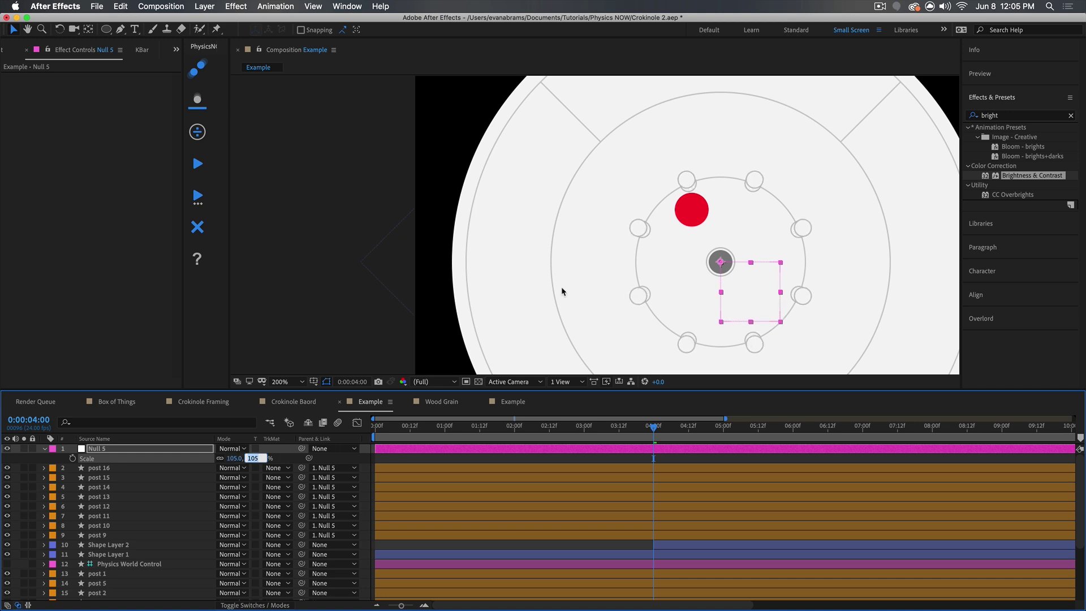
click(637, 460)
click(636, 451)
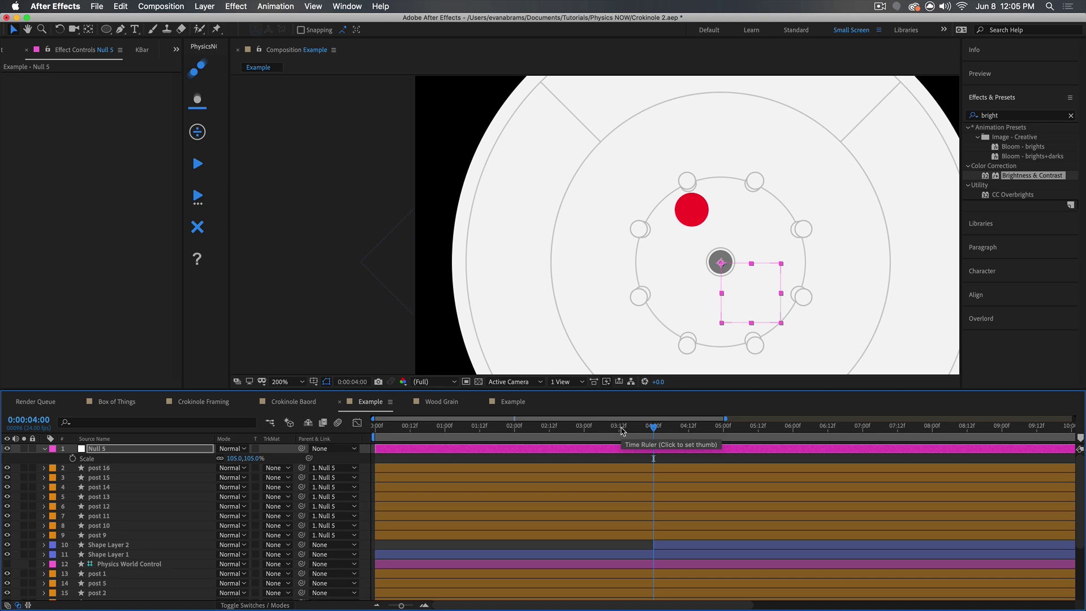
key(p)
scroll(719, 205, up, 2)
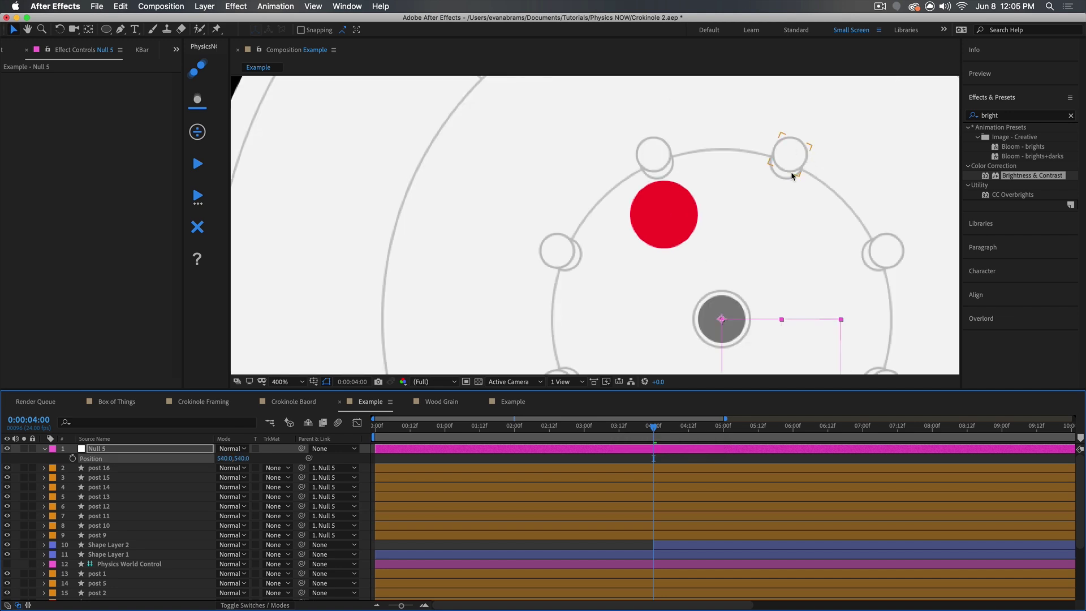
scroll(715, 165, down, 2)
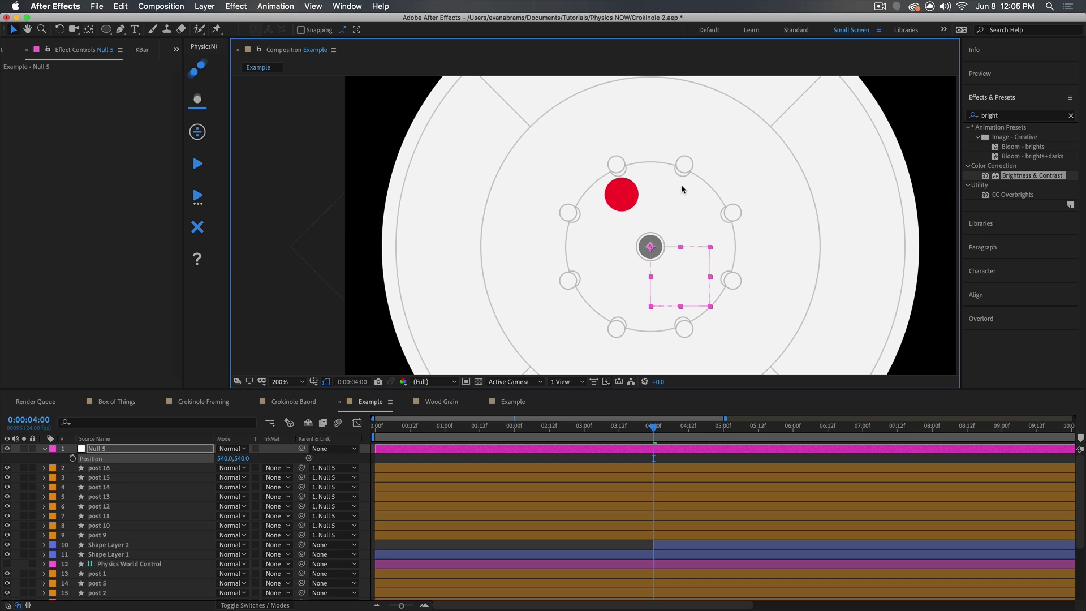
click(614, 202)
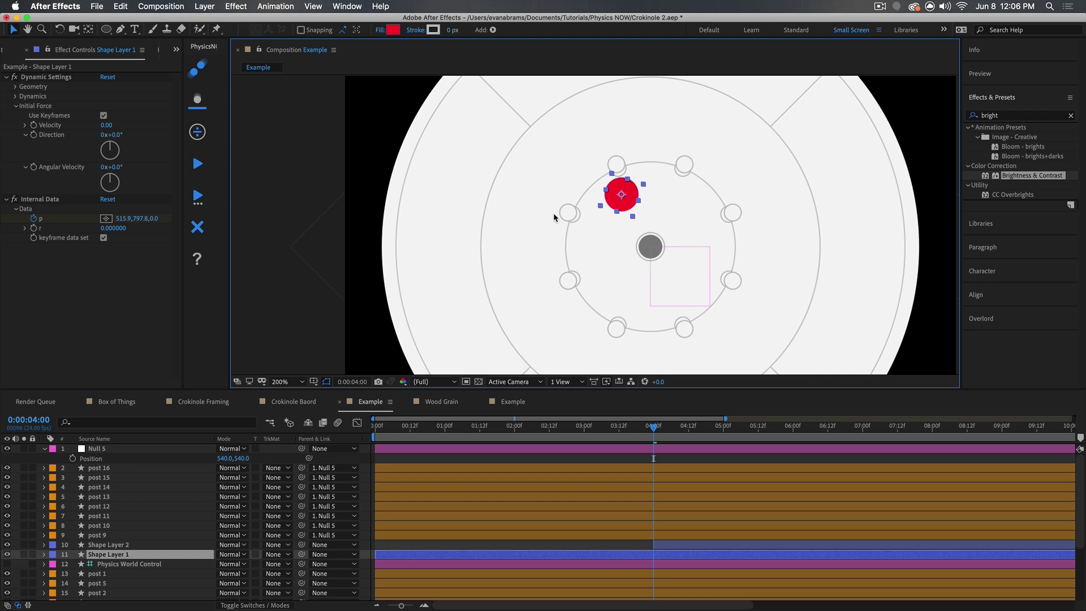
Open the Wood Grain comp from the Crokinole project folder and move to 6:04.
scroll(554, 213, right, 3)
scroll(553, 213, down, 1)
click(607, 246)
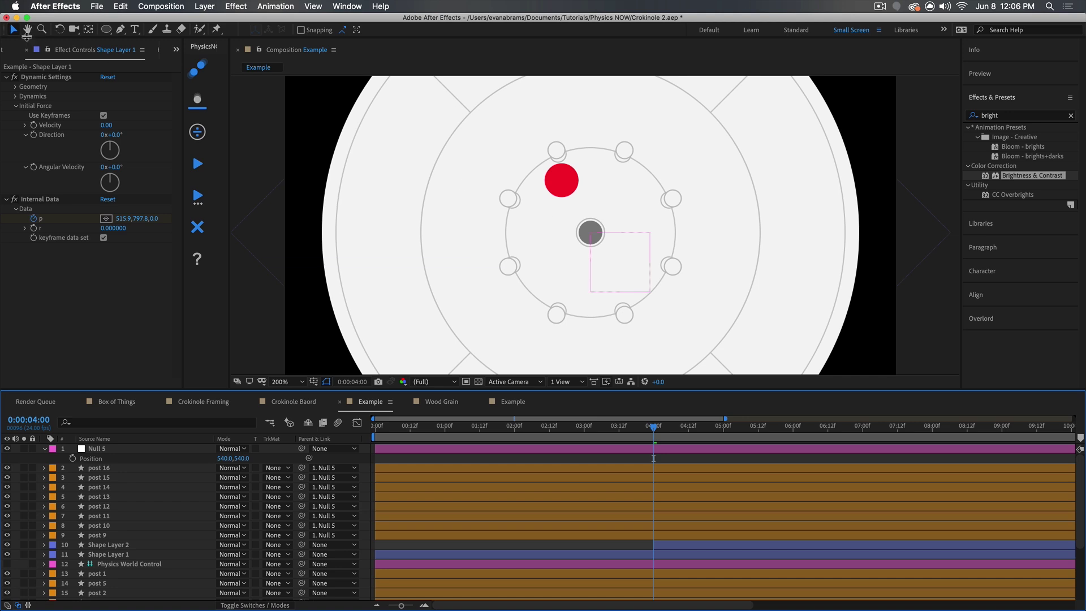
click(13, 50)
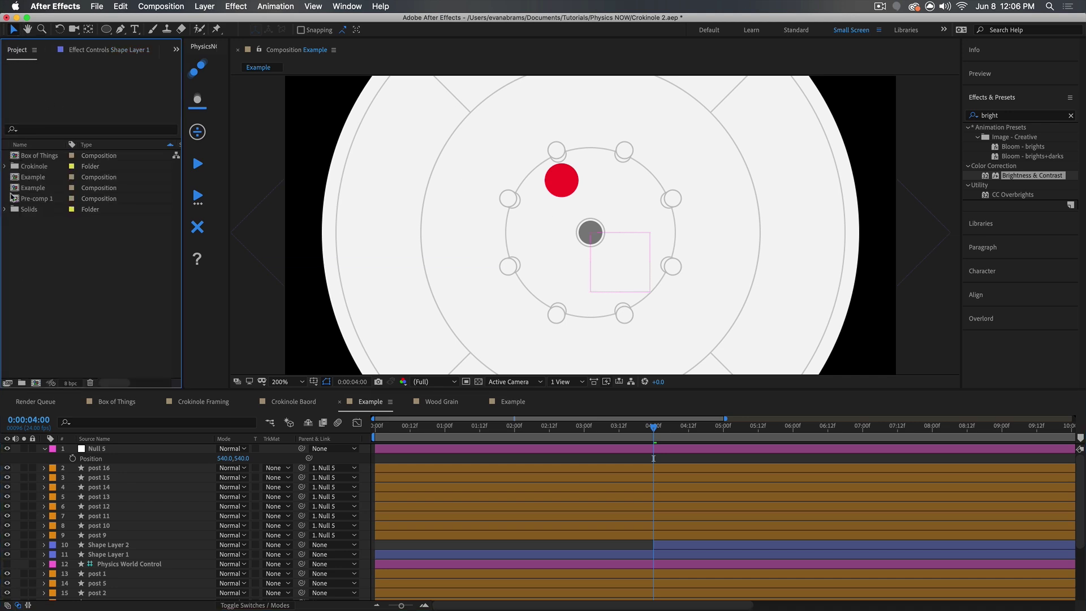
scroll(547, 212, up, 2)
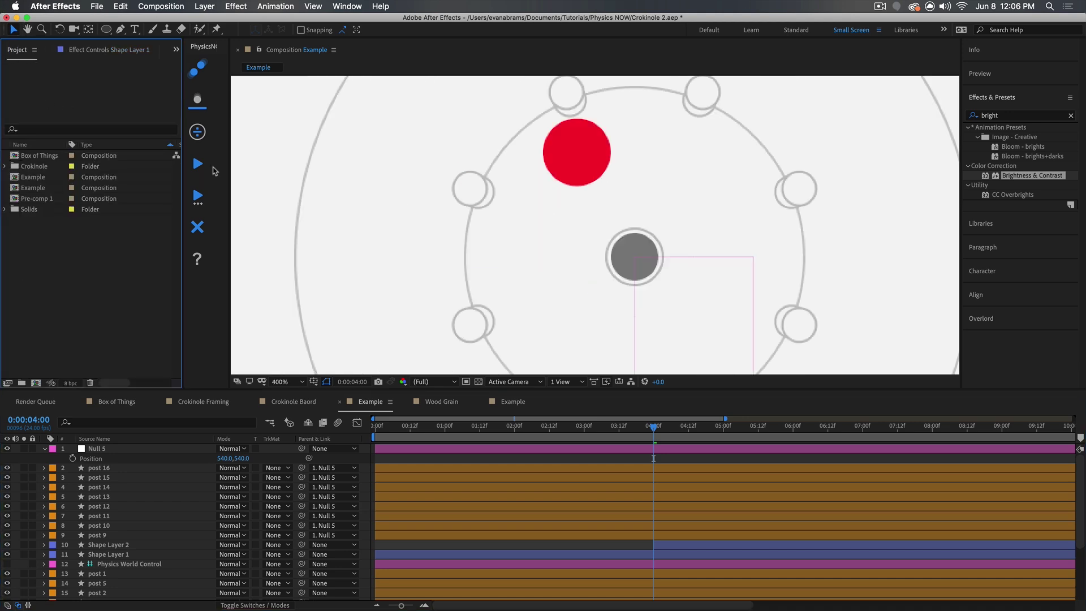
click(5, 166)
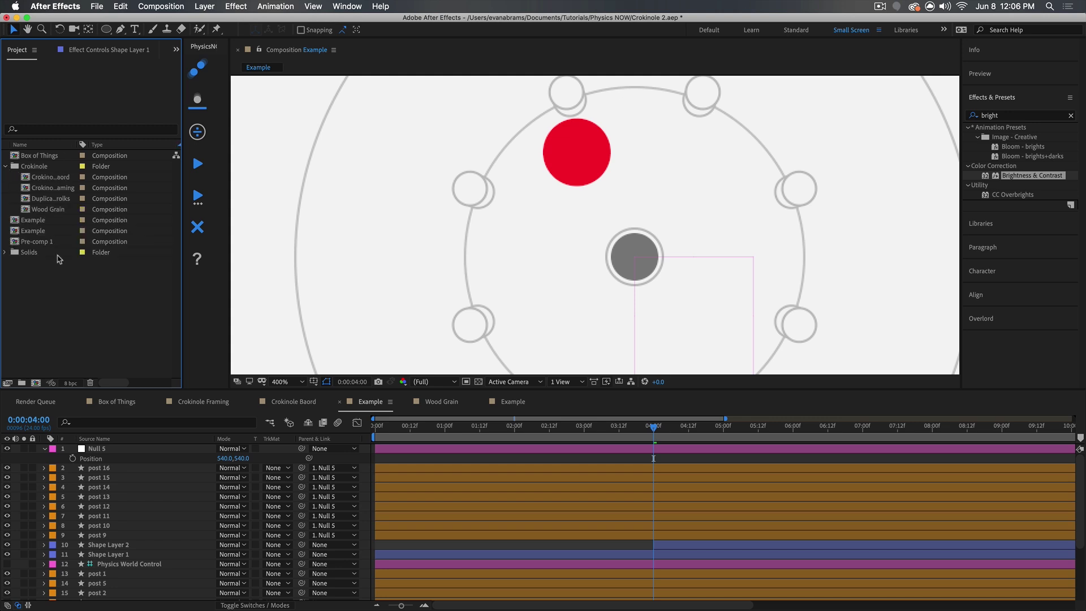
double_click(48, 209)
click(591, 428)
drag(592, 428, 588, 427)
drag(543, 247, 607, 247)
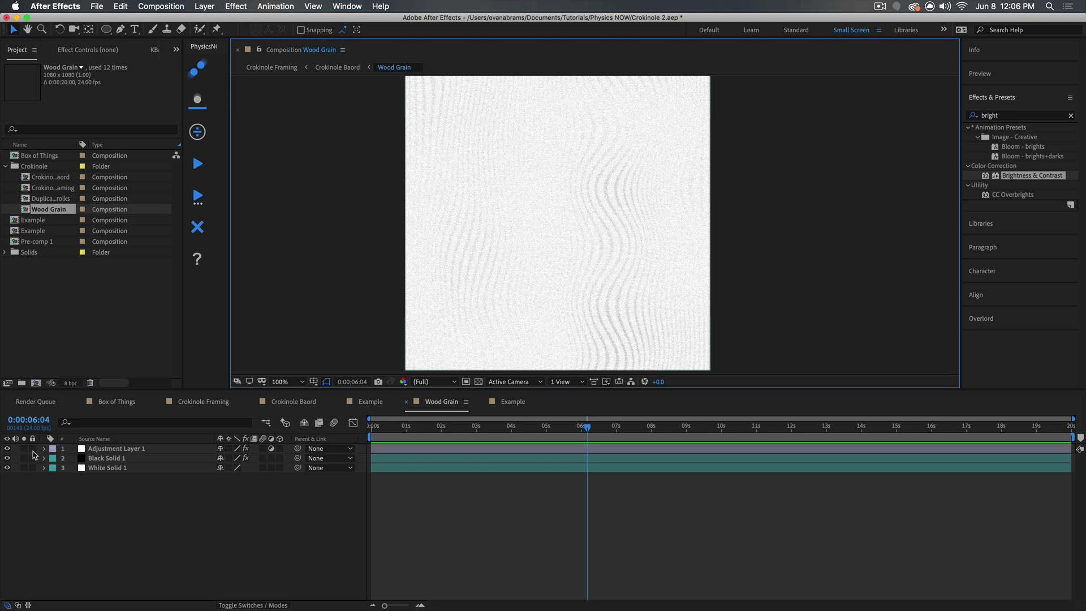
Hide Adjustment Layer 1, keep Black Solid 1 visible, and show Black Solid 1's effects.
drag(7, 449, 7, 458)
click(107, 468)
scroll(560, 179, up, 2)
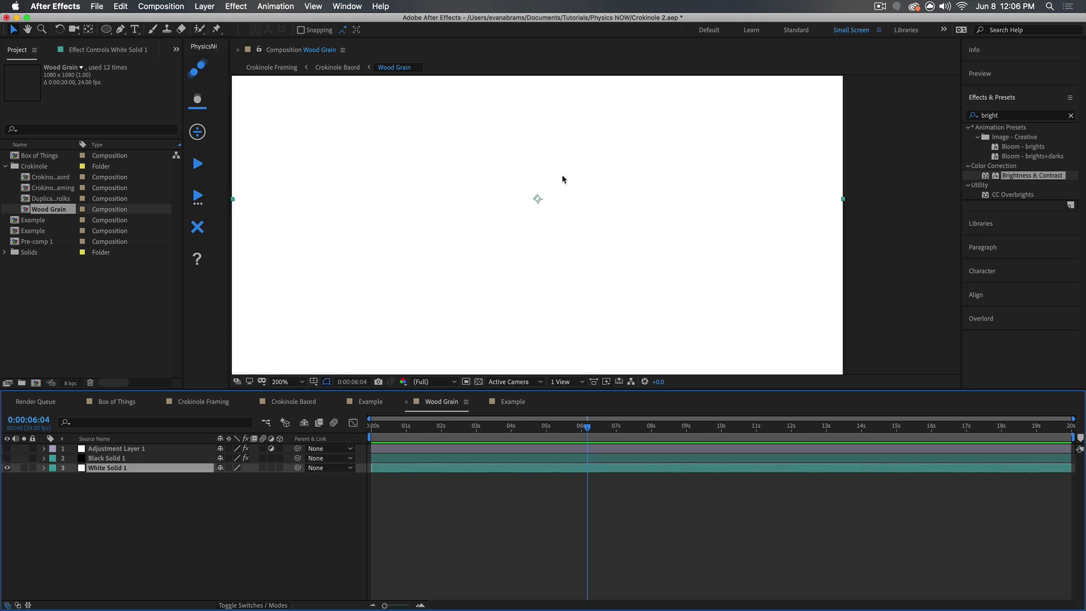
click(95, 51)
click(6, 459)
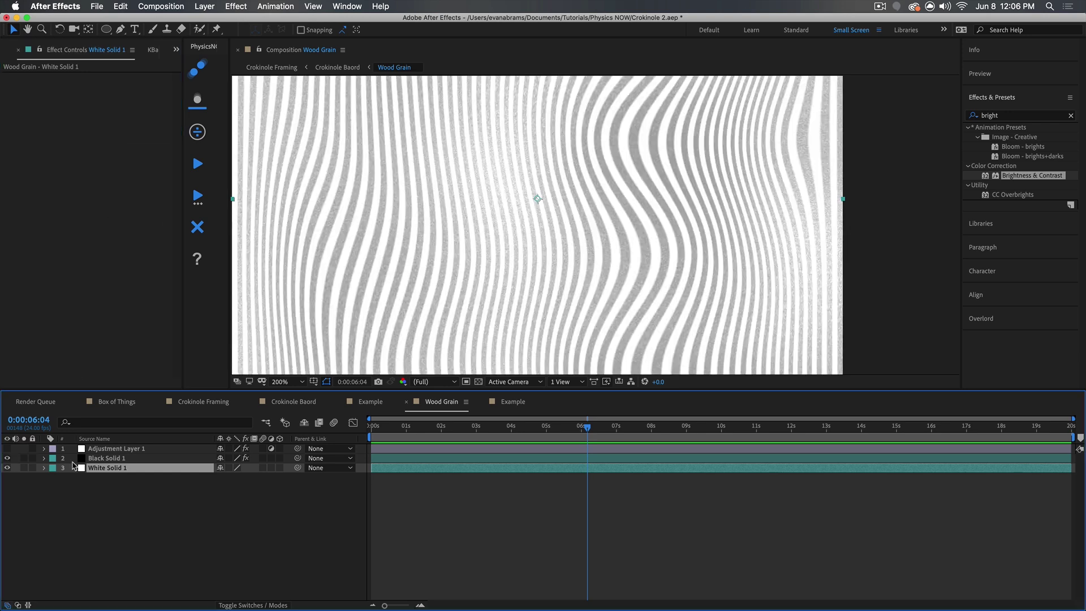
click(117, 450)
click(113, 458)
click(17, 78)
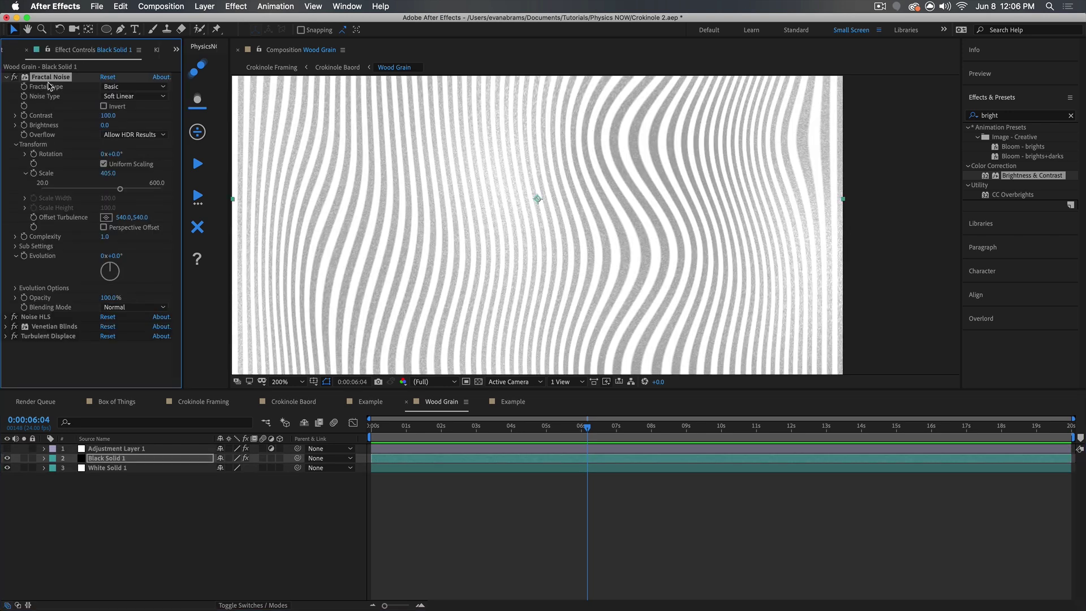
Switch off Noise HLS, Venetian Blinds and Turbulent Displace, then reset and restore Fractal Noise.
click(6, 76)
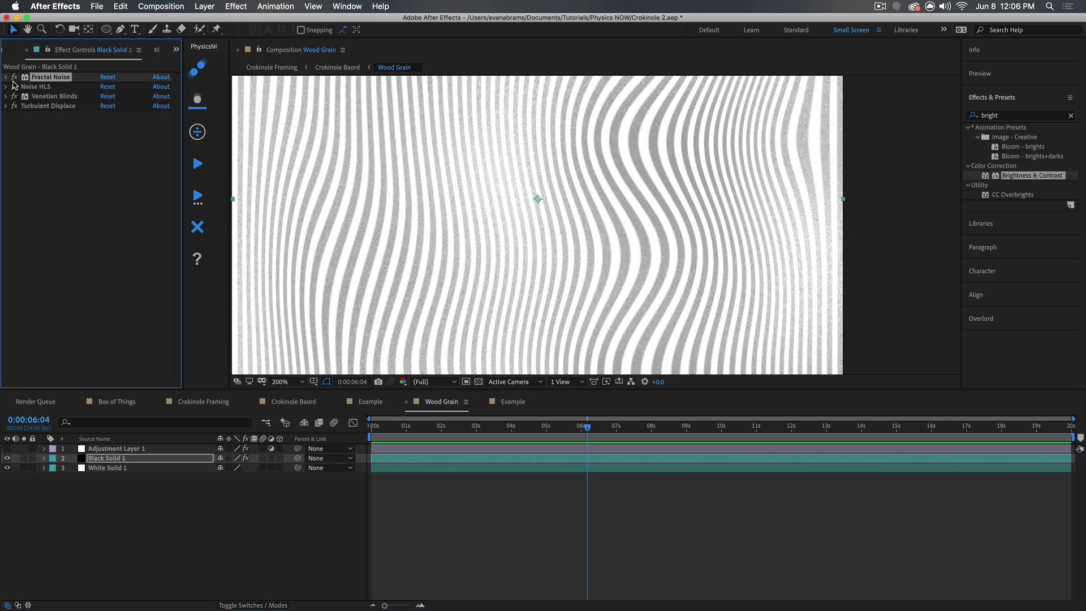
drag(14, 86, 14, 107)
click(56, 138)
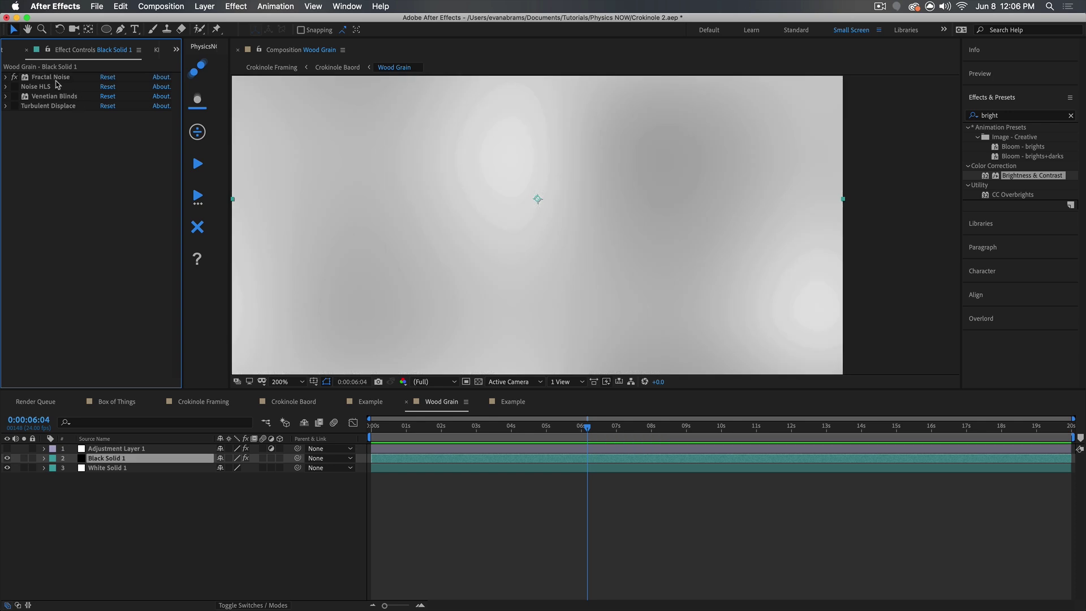
click(52, 77)
key(comma)
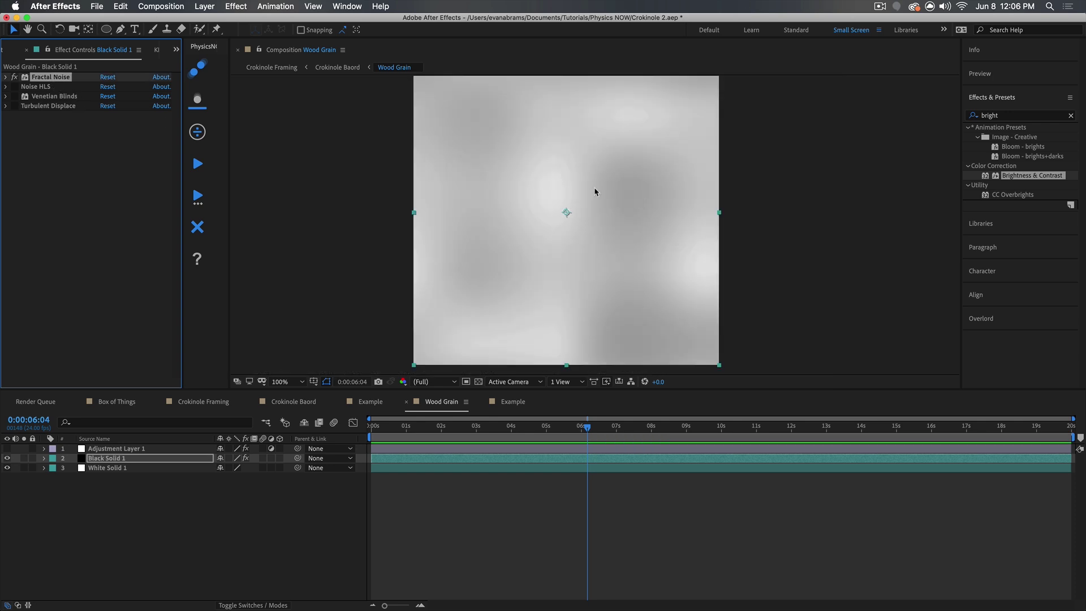
click(5, 78)
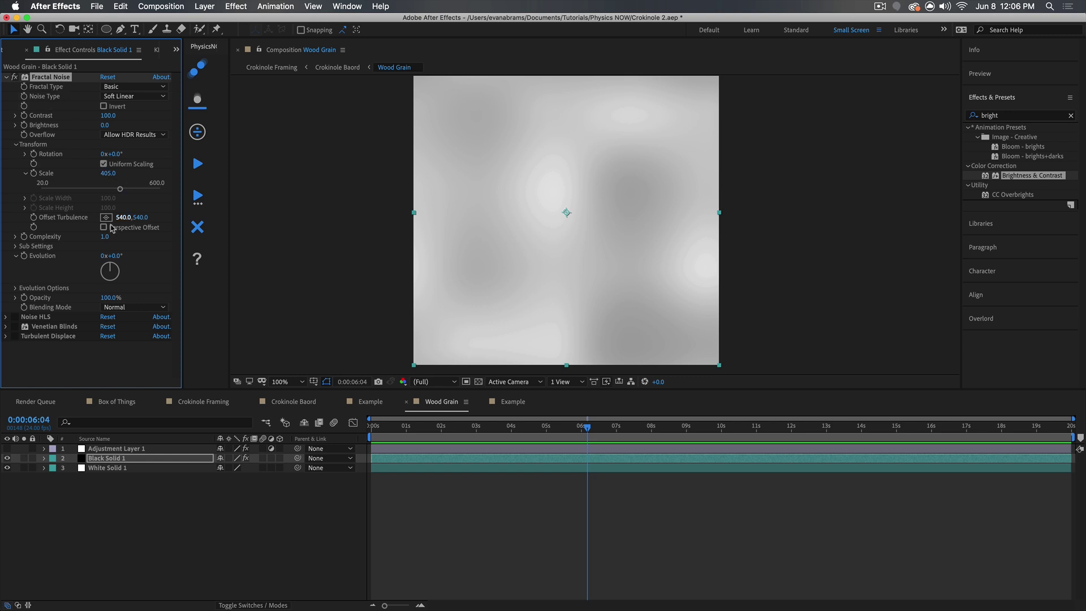
click(107, 77)
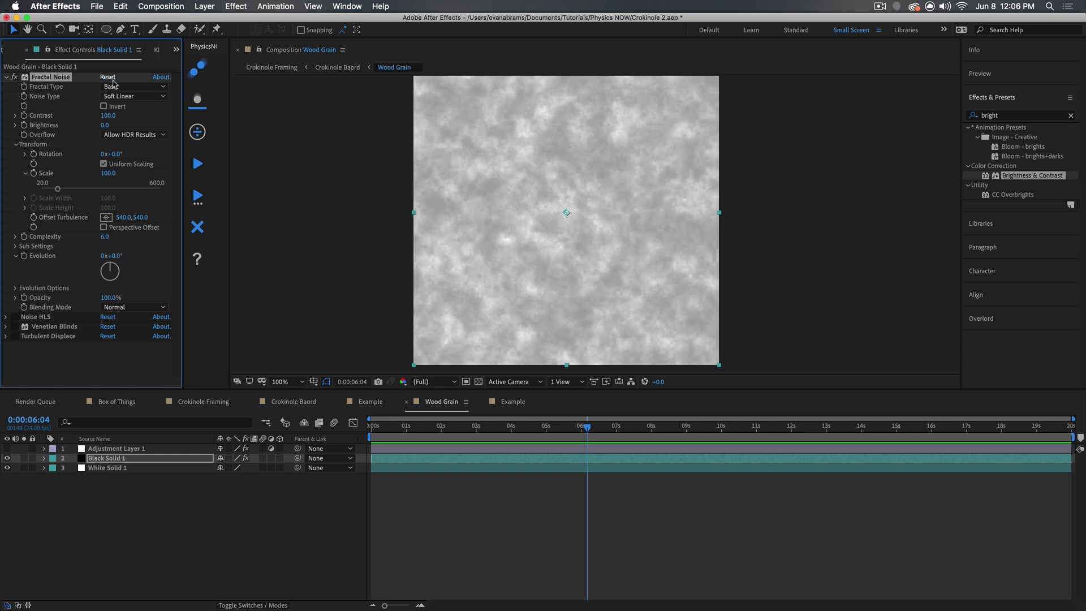
key(super+z)
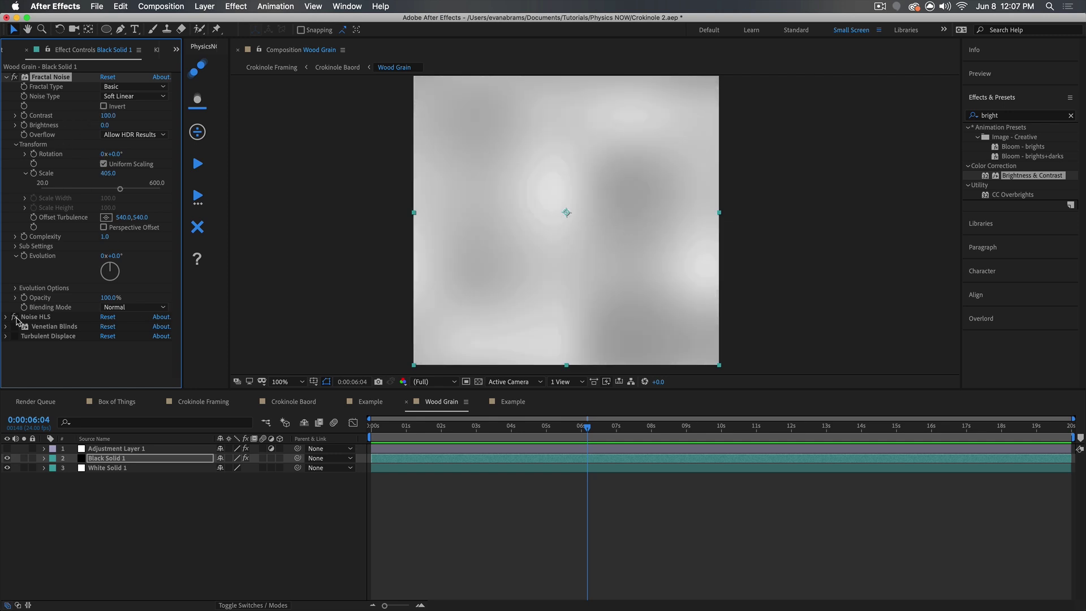
Turn Black Solid 1's Venetian Blinds and Turbulent Displace effects back on.
scroll(686, 268, up, 2)
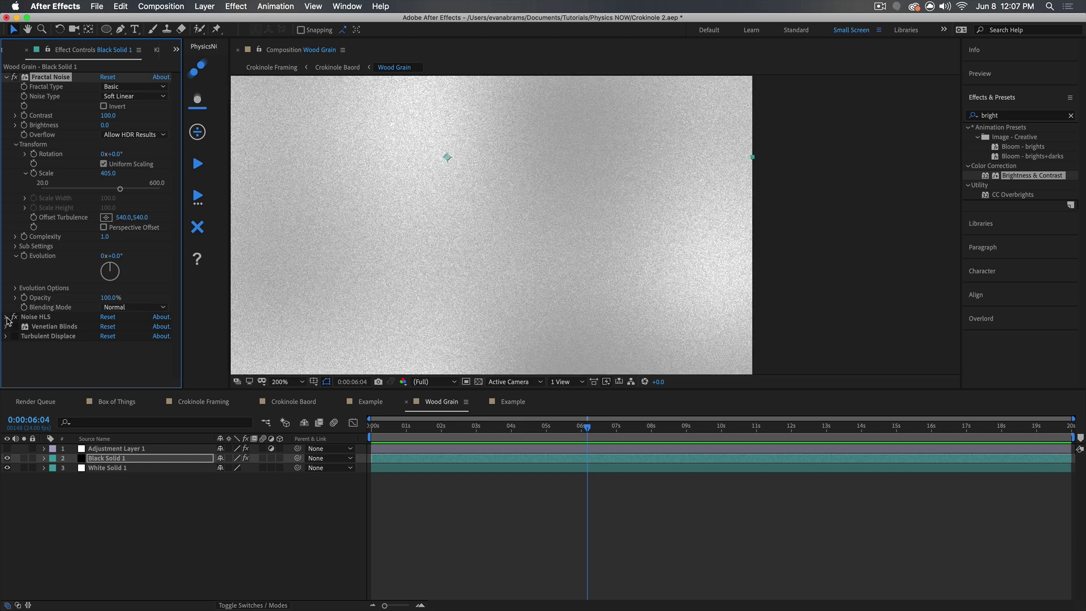
click(6, 77)
click(7, 86)
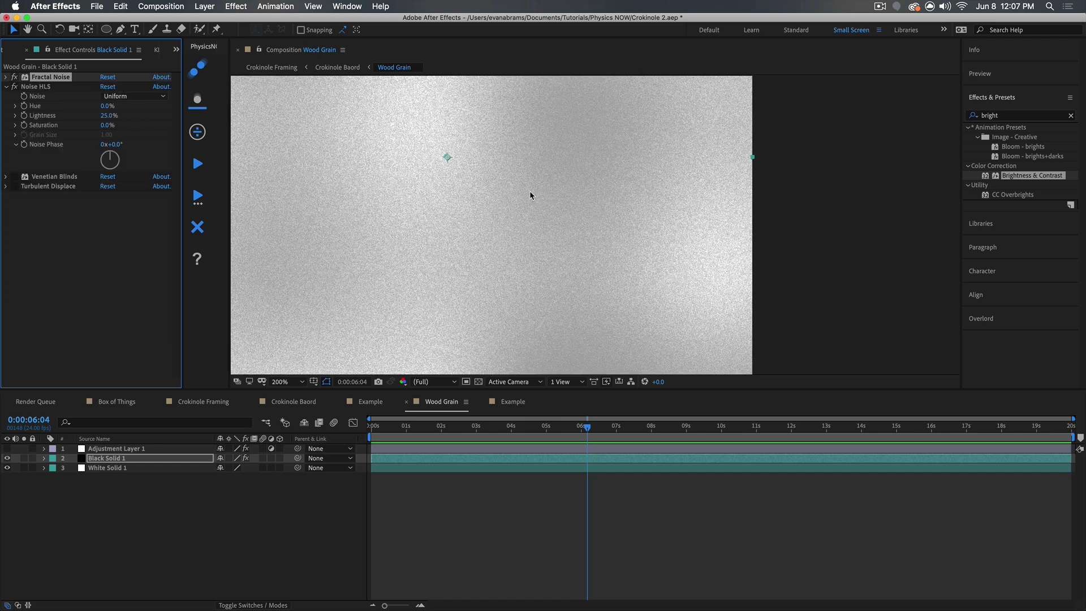
scroll(707, 209, up, 2)
scroll(624, 214, down, 1)
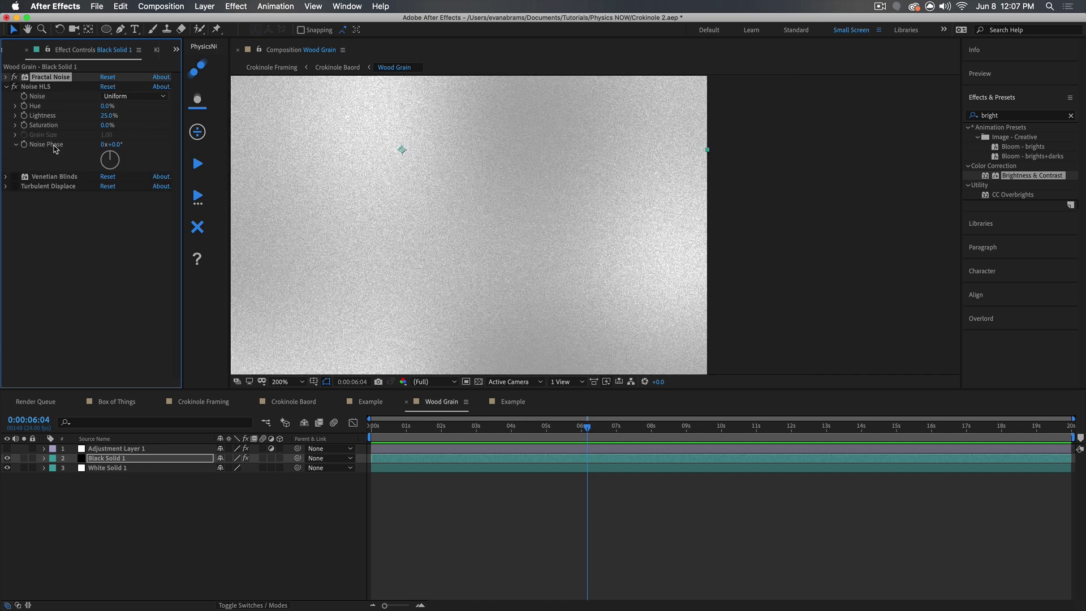
click(7, 87)
click(14, 96)
click(34, 98)
scroll(538, 238, up, 1)
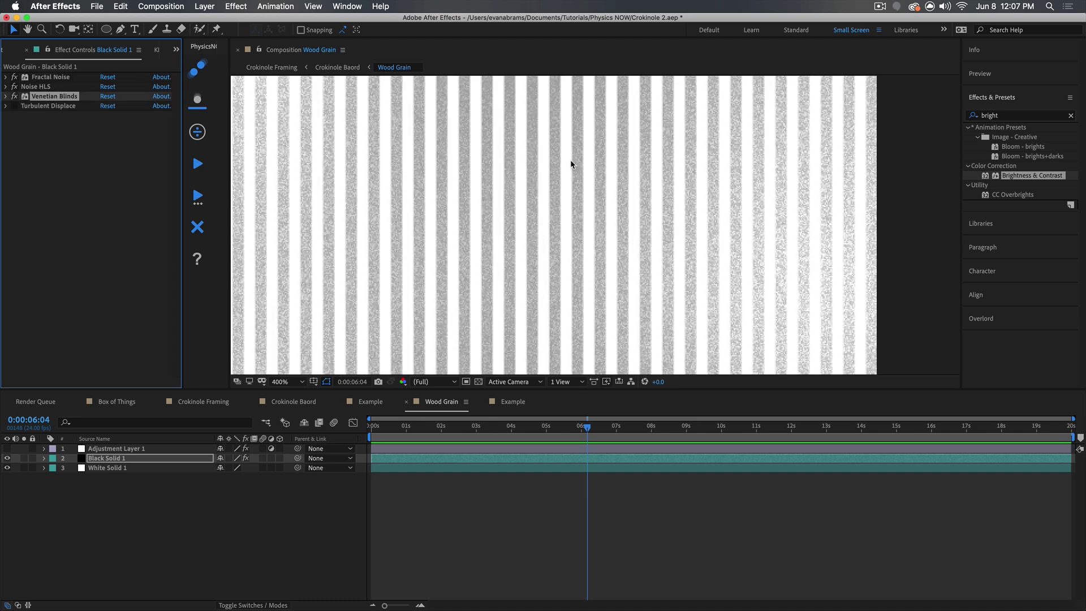
scroll(594, 198, down, 3)
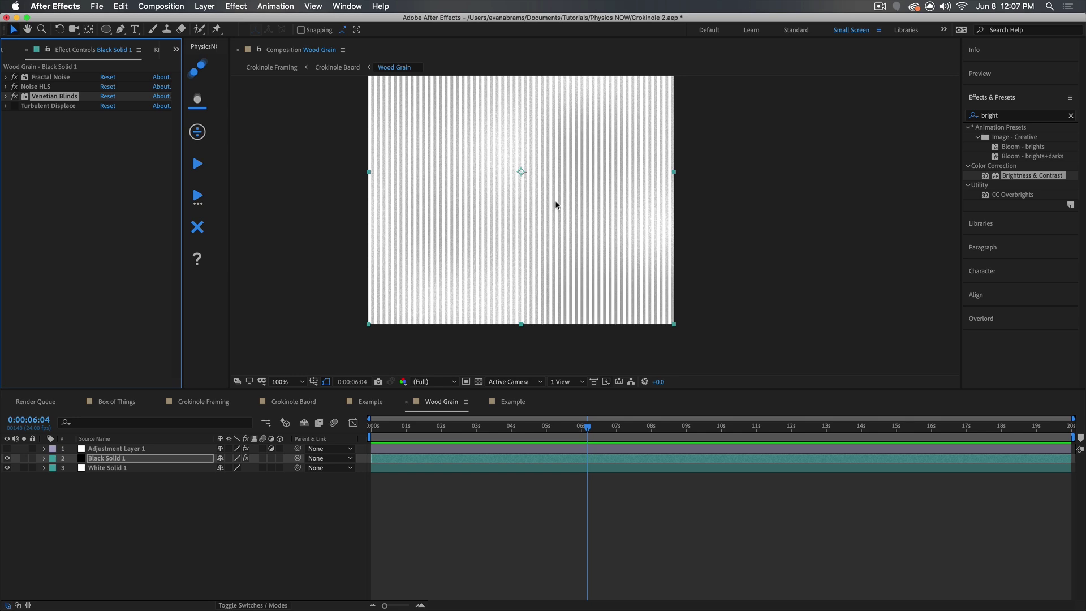
scroll(547, 164, up, 1)
click(14, 106)
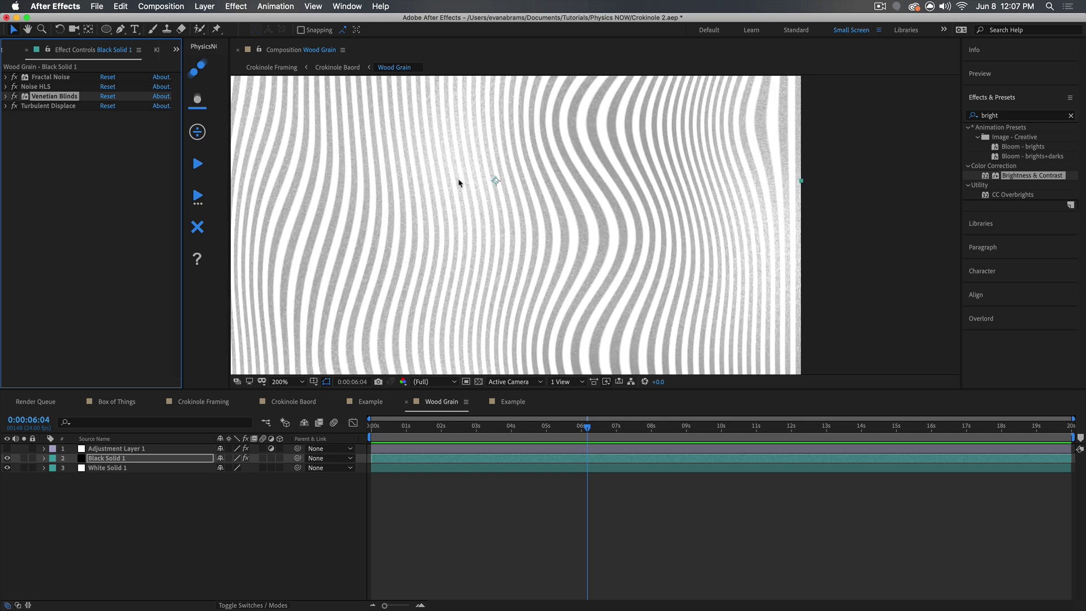
scroll(509, 184, down, 1)
key(v)
Set Turbulent Displace Amount to 72 and Size to 139.
click(7, 106)
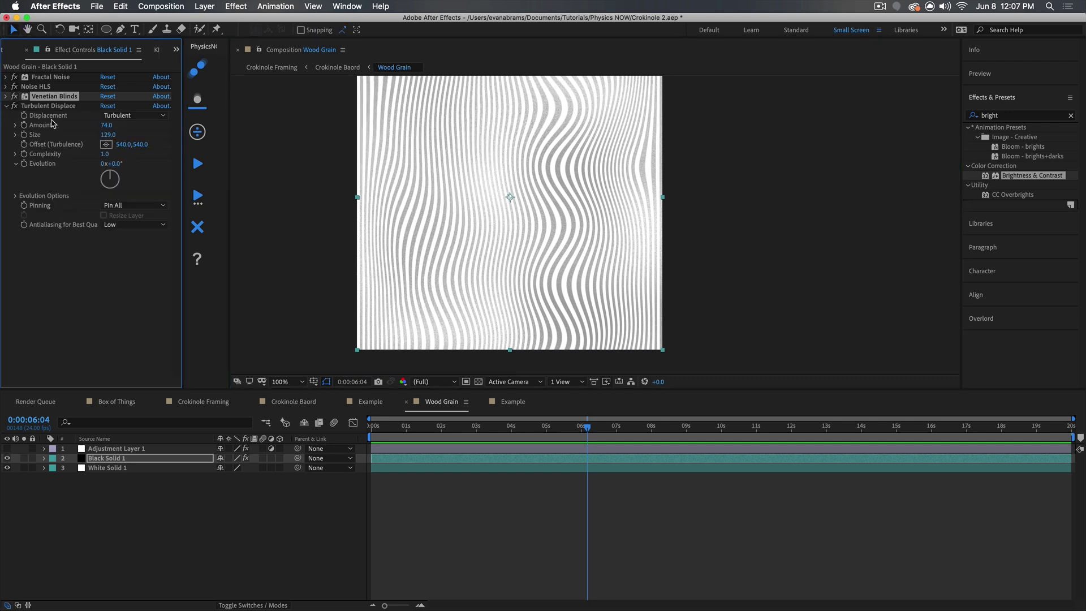
click(107, 125)
text(72)
key(Return)
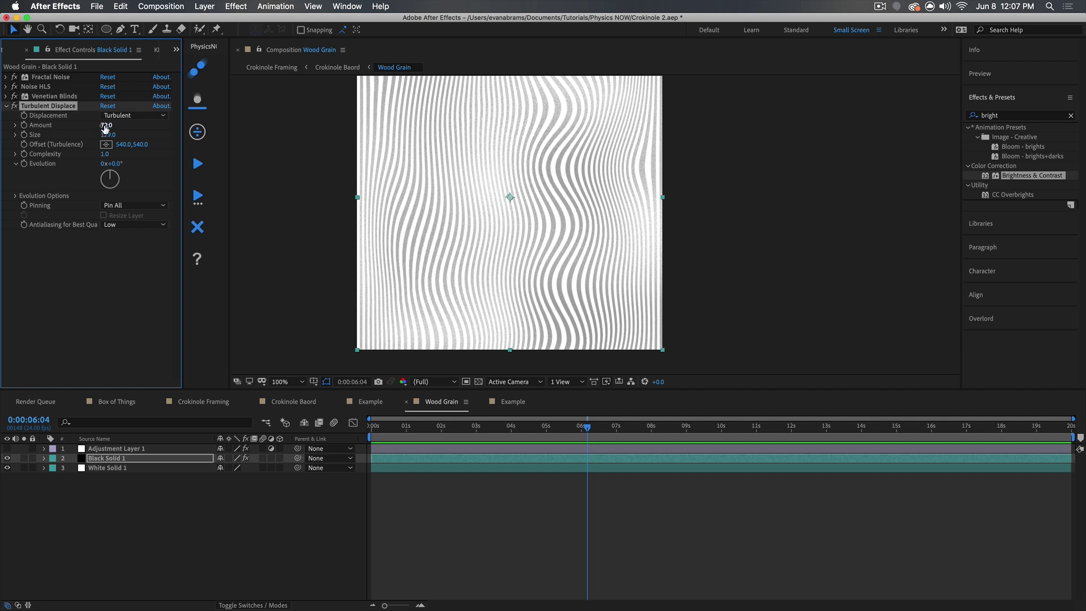
click(107, 125)
click(116, 135)
text(139)
key(Return)
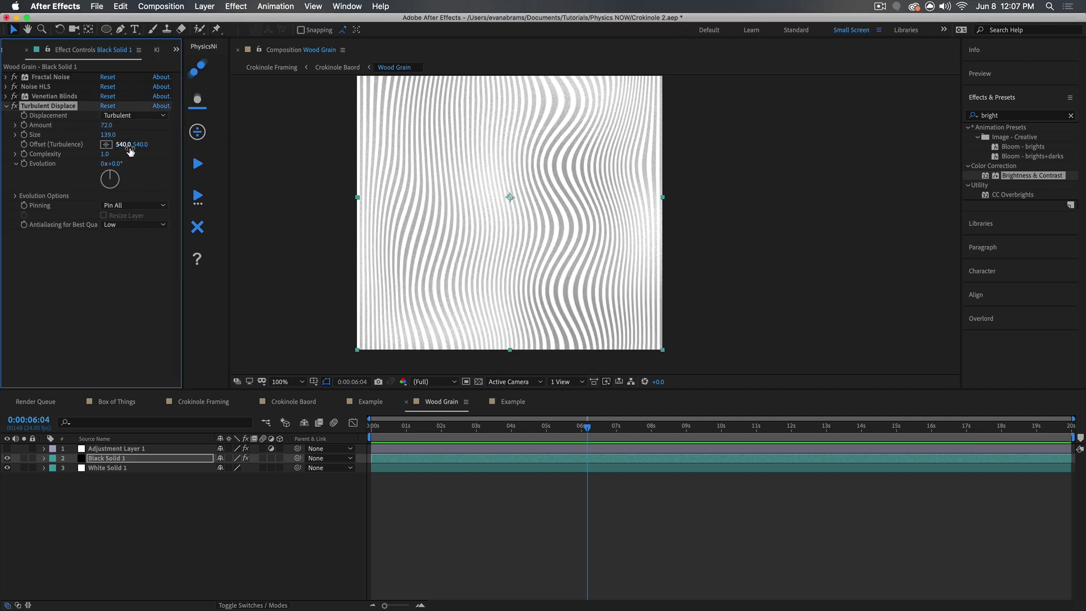
Turn Adjustment Layer 1 back on and review its Gaussian Blur, Curves and Noise HLS effects.
click(113, 449)
click(7, 449)
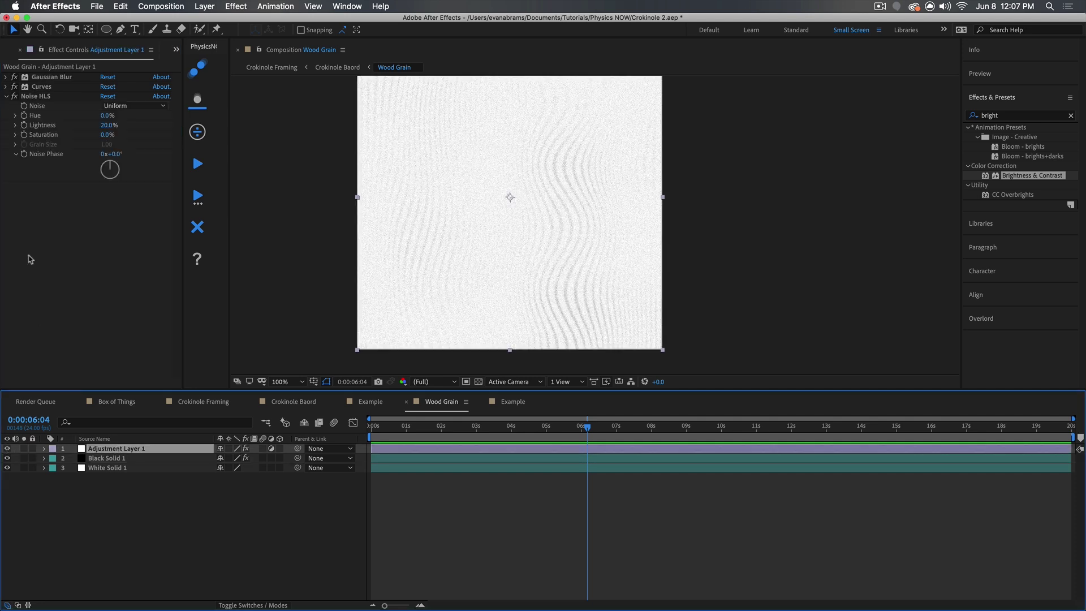
click(55, 77)
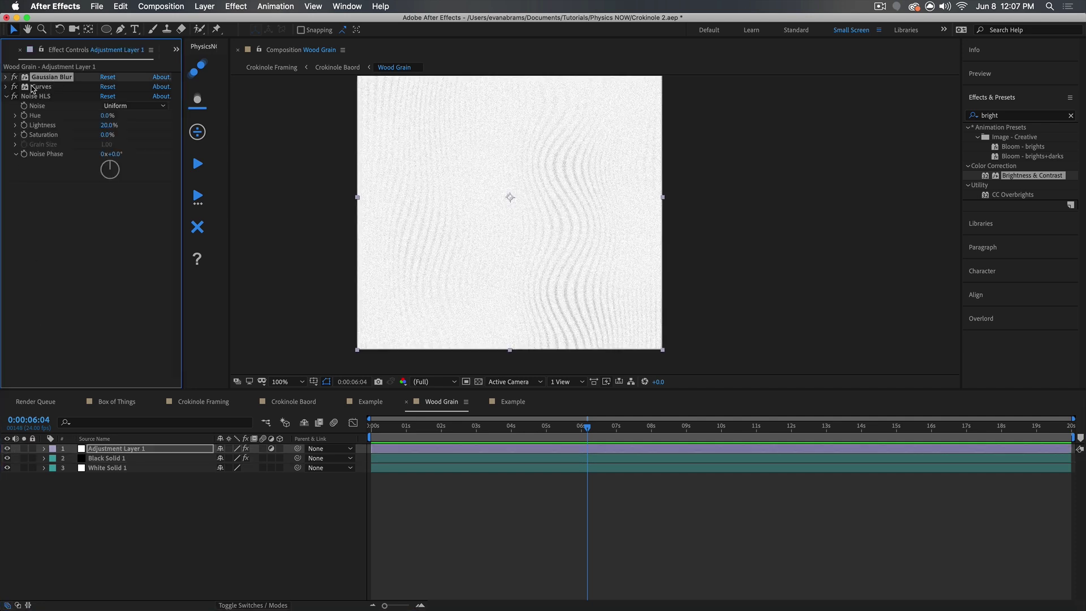
click(6, 77)
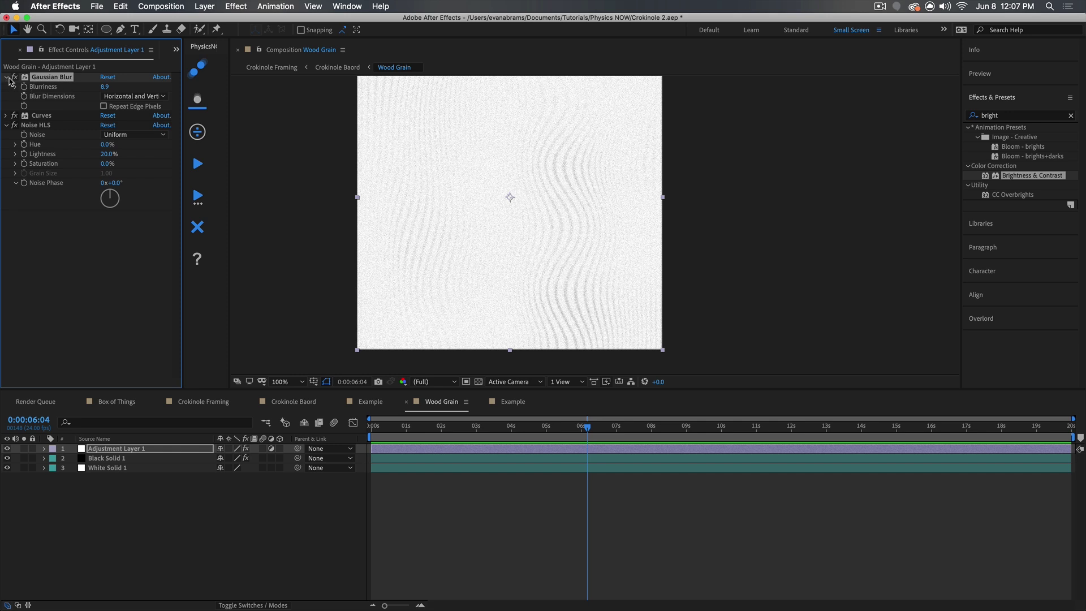
click(12, 83)
click(6, 78)
click(6, 86)
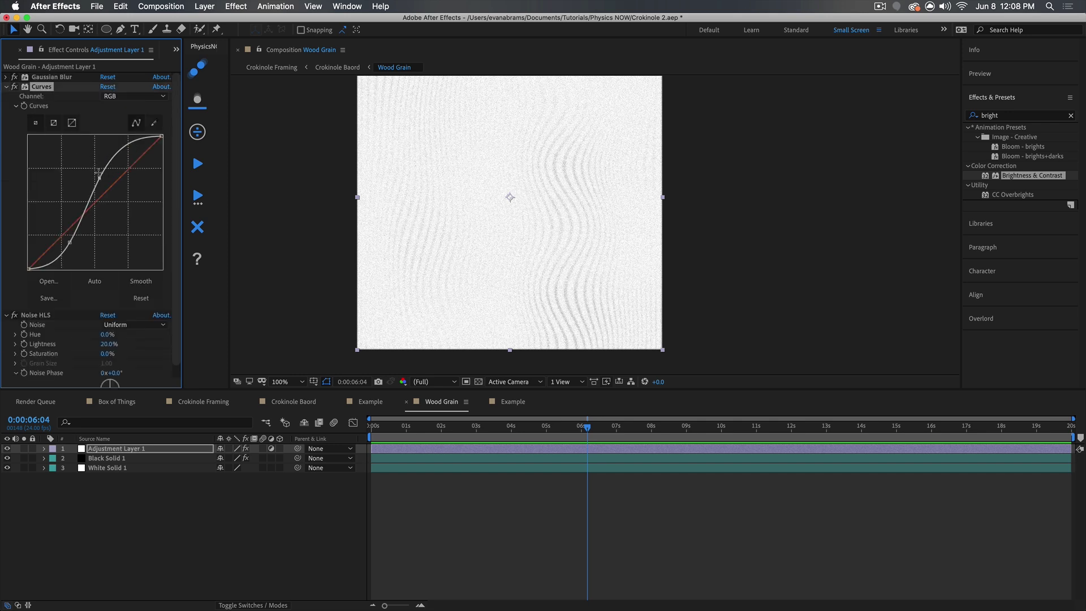
click(37, 316)
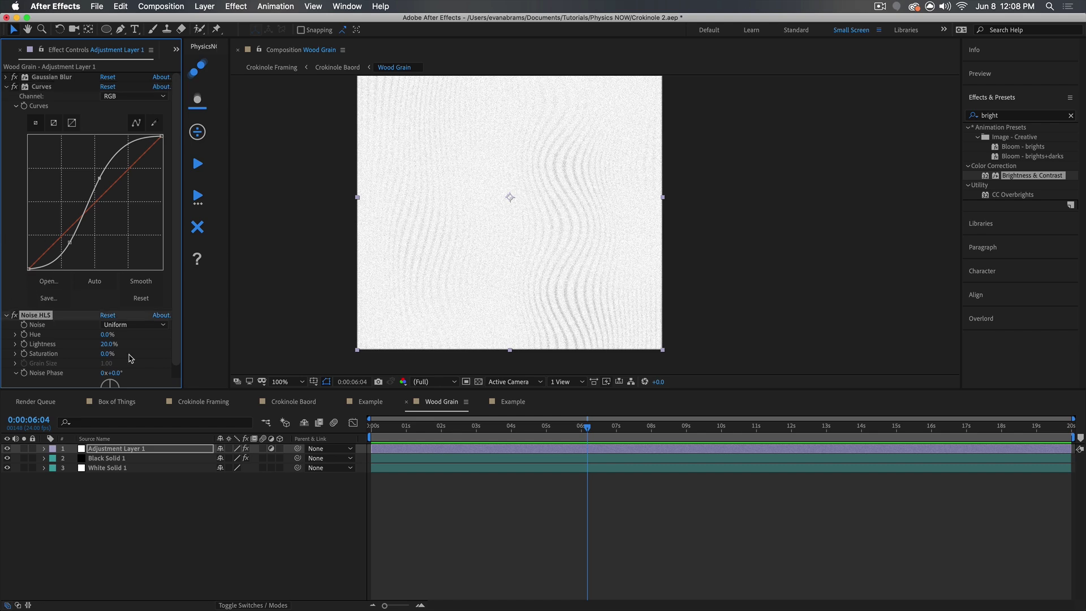
click(365, 511)
scroll(572, 110, up, 1)
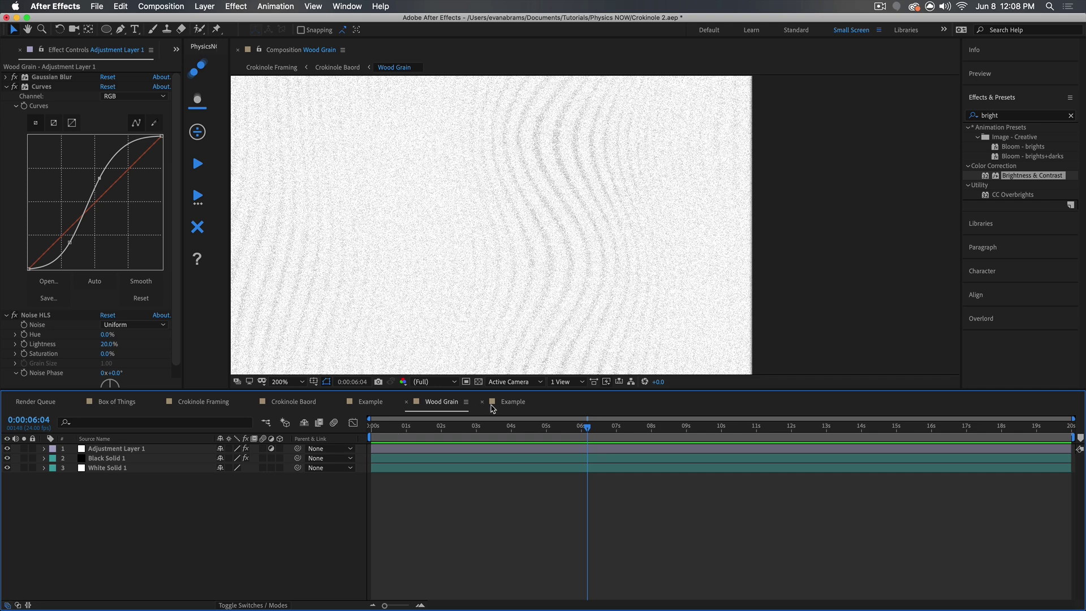
Open the Example composition and collapse all layers' open properties.
click(436, 402)
click(278, 403)
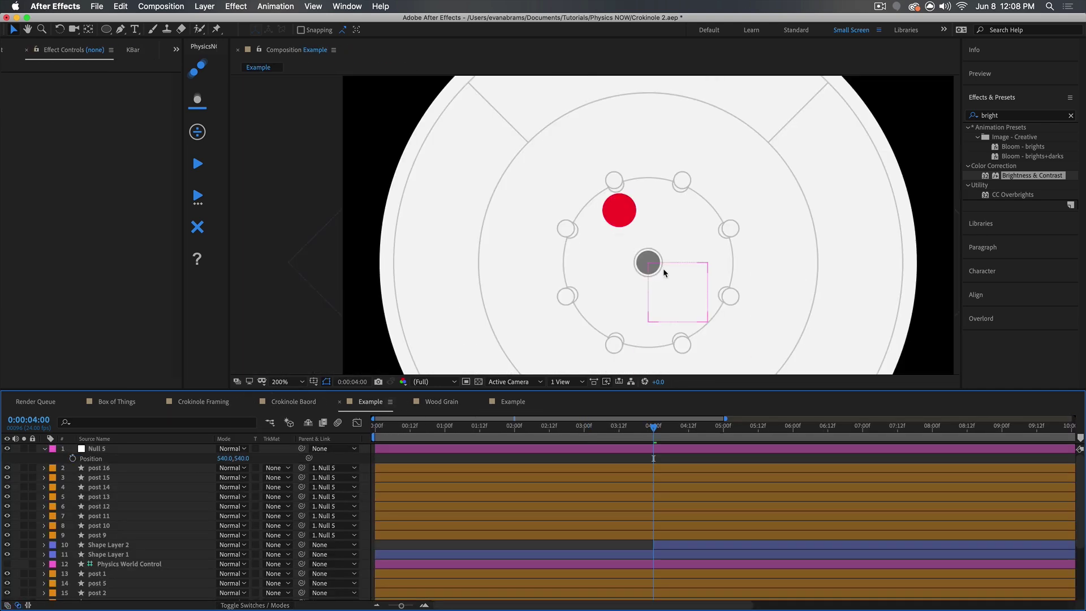
key(super+a)
key(super+grave)
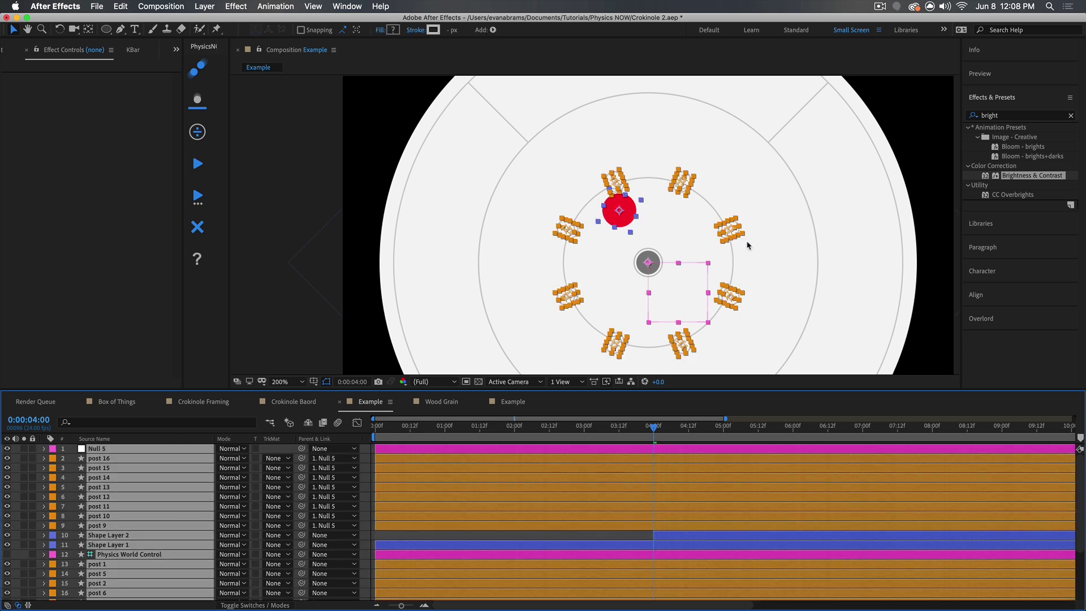
drag(751, 241, 697, 184)
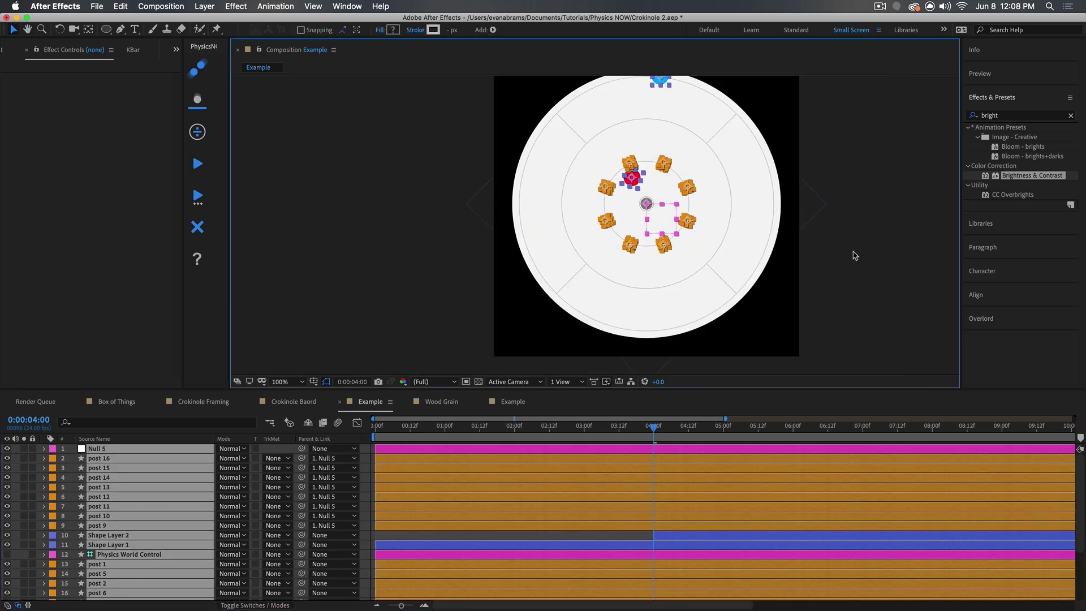
Add the Wood Grain comp as a layer with Alpha Matte 'Wood' as its track matte.
click(853, 255)
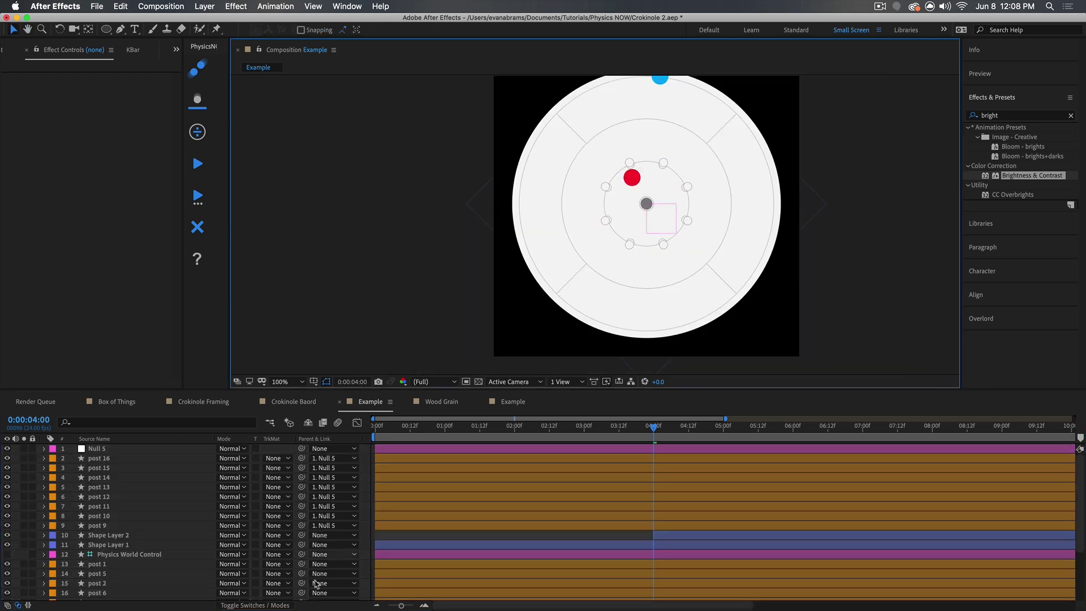
scroll(339, 574, down, 3)
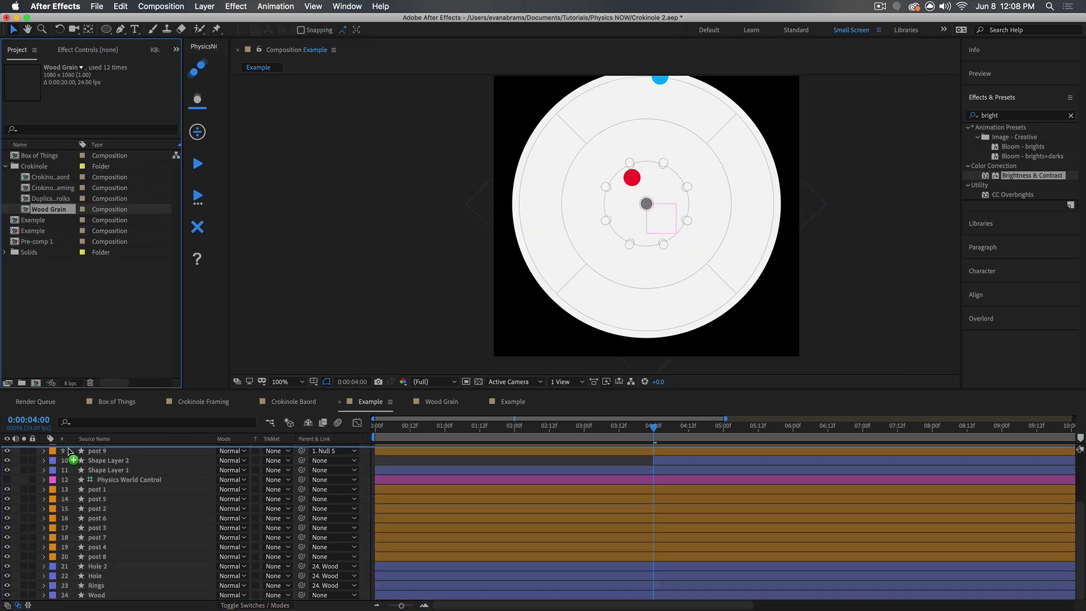
drag(67, 457, 101, 599)
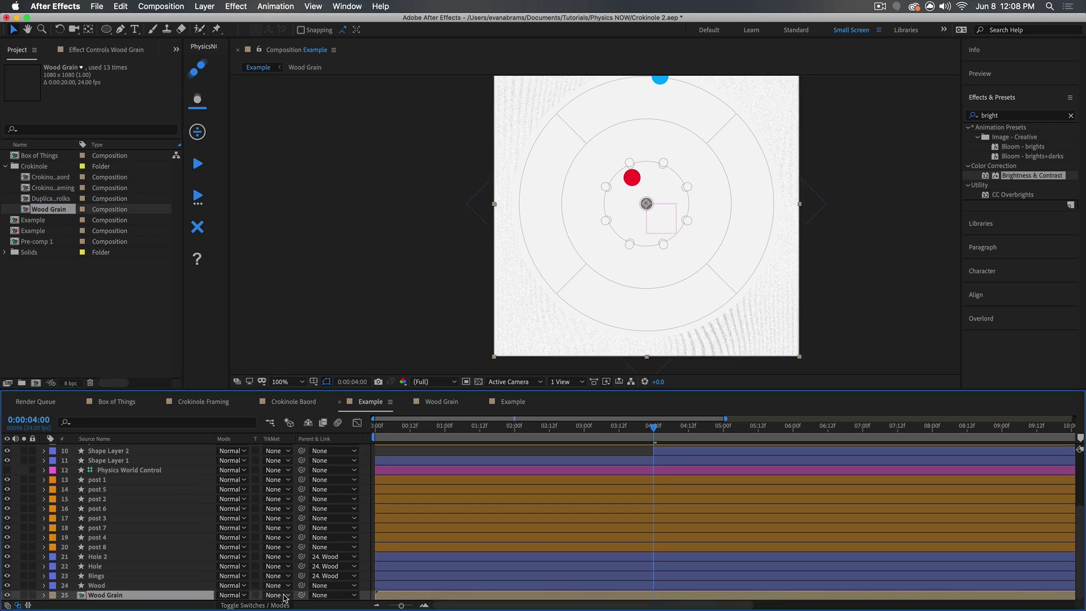
click(285, 595)
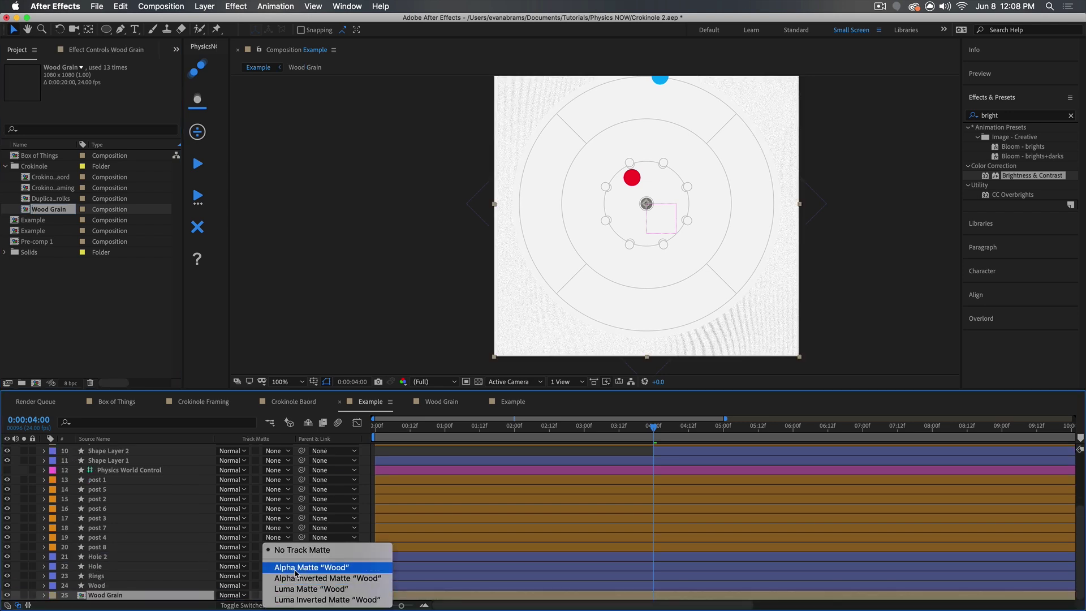
click(297, 567)
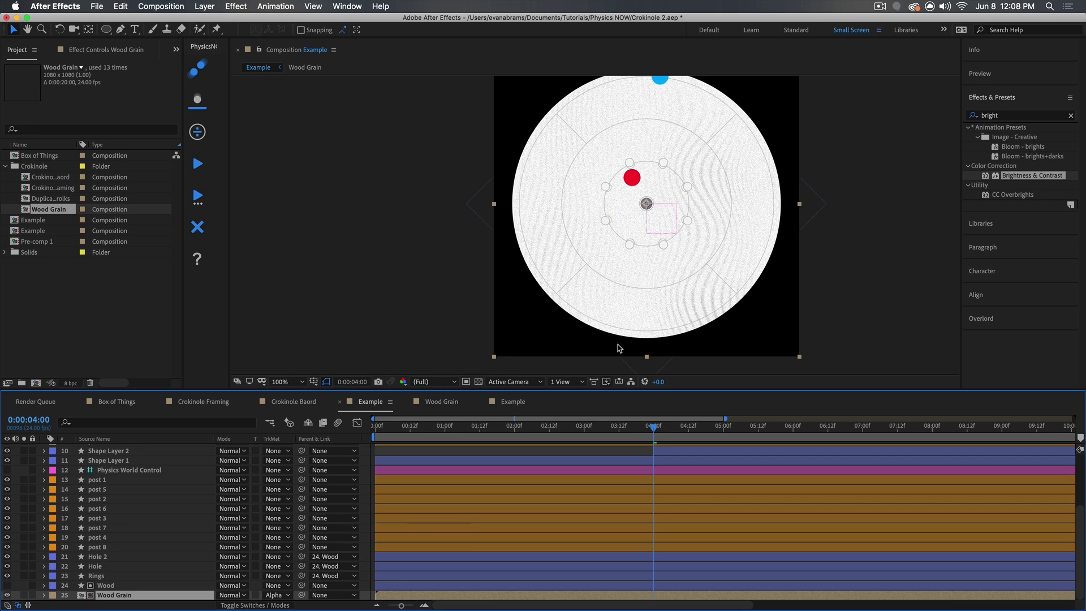
scroll(805, 221, up, 2)
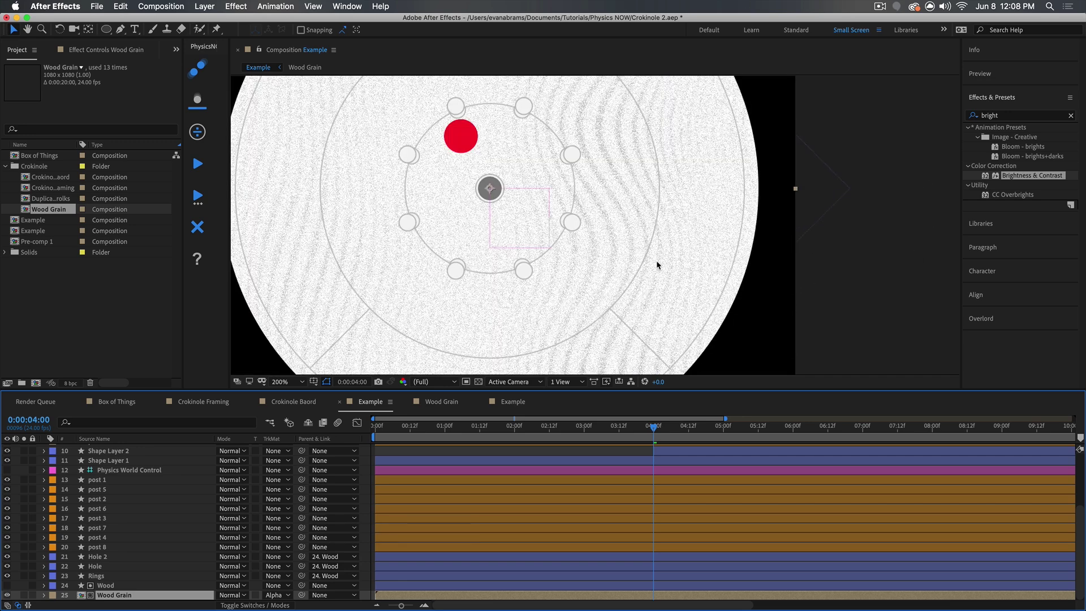
scroll(442, 138, up, 2)
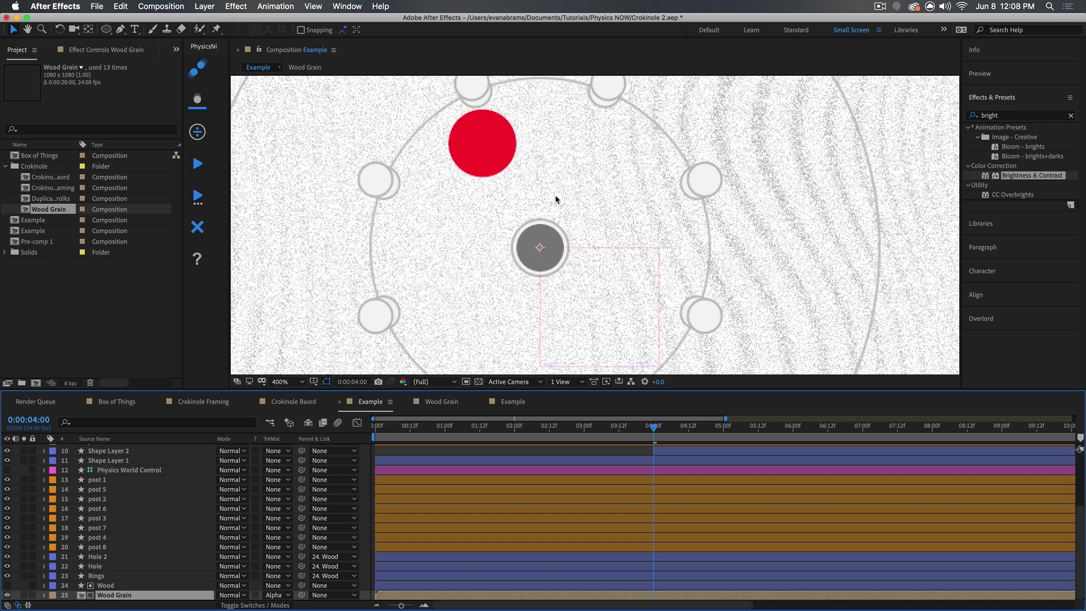
scroll(556, 199, down, 4)
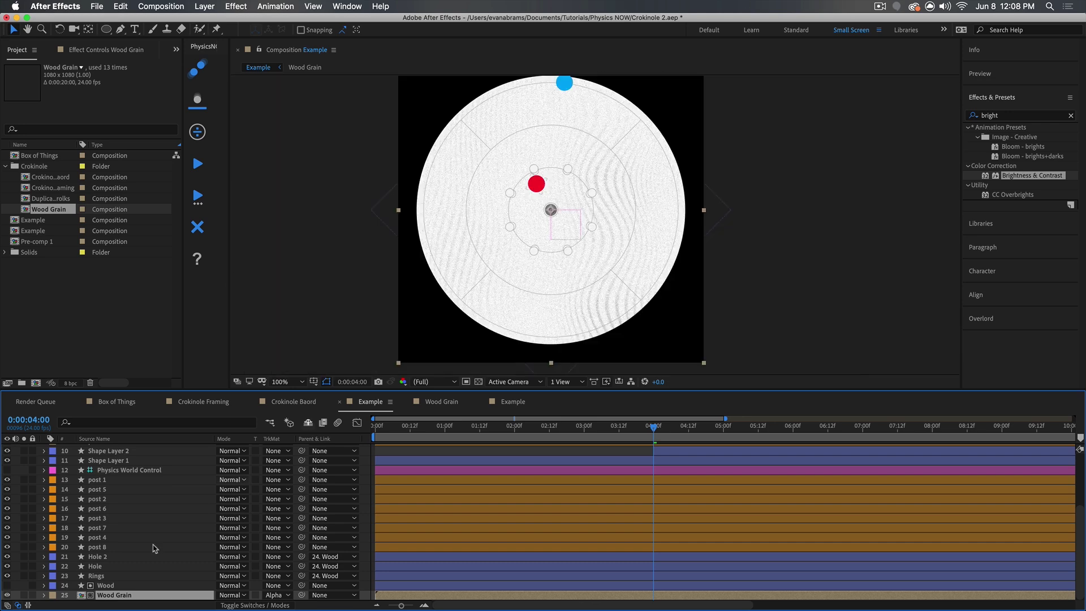
Add another Wood Grain layer below Shape Layer 1 and parent it to Shape Layer 1.
scroll(137, 566, up, 3)
click(109, 544)
scroll(567, 218, up, 2)
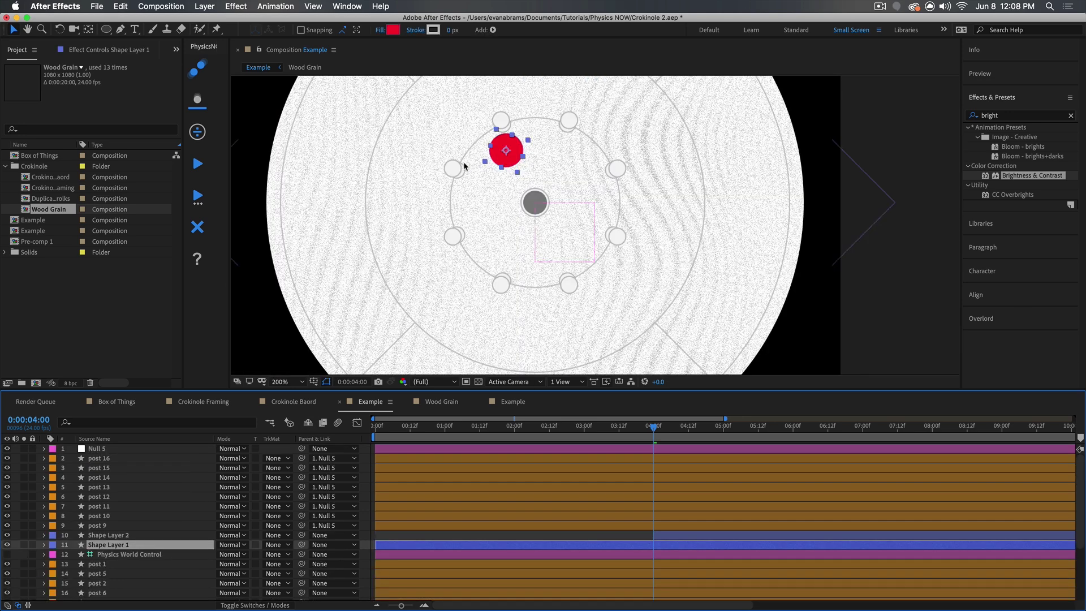
drag(53, 212, 144, 550)
drag(302, 555, 167, 547)
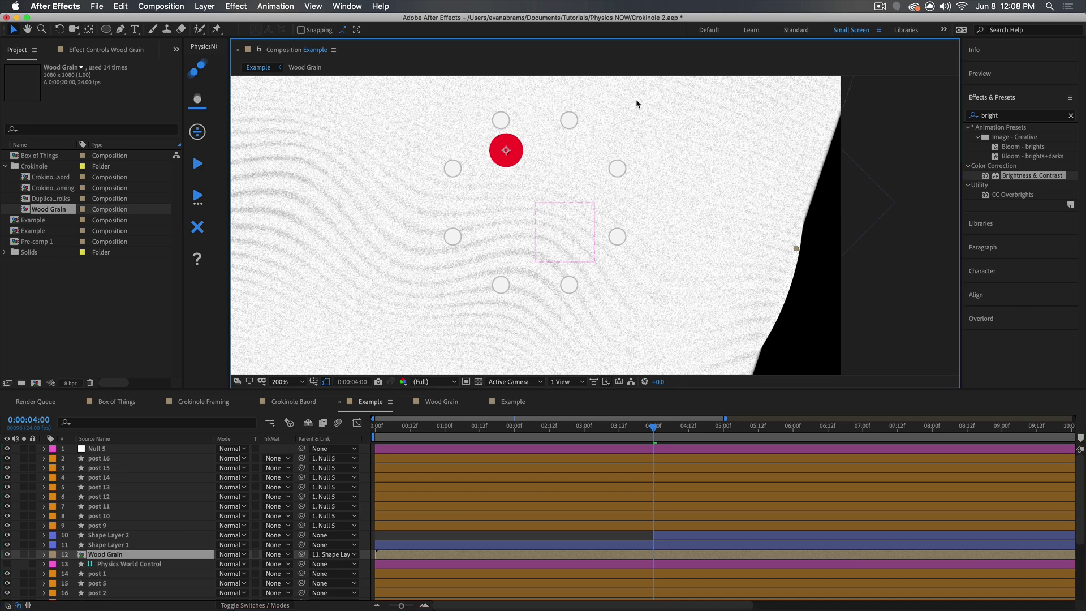
Preview the animation from near the start to check the grain follows the red puck.
scroll(617, 137, down, 1)
drag(576, 78, 576, 124)
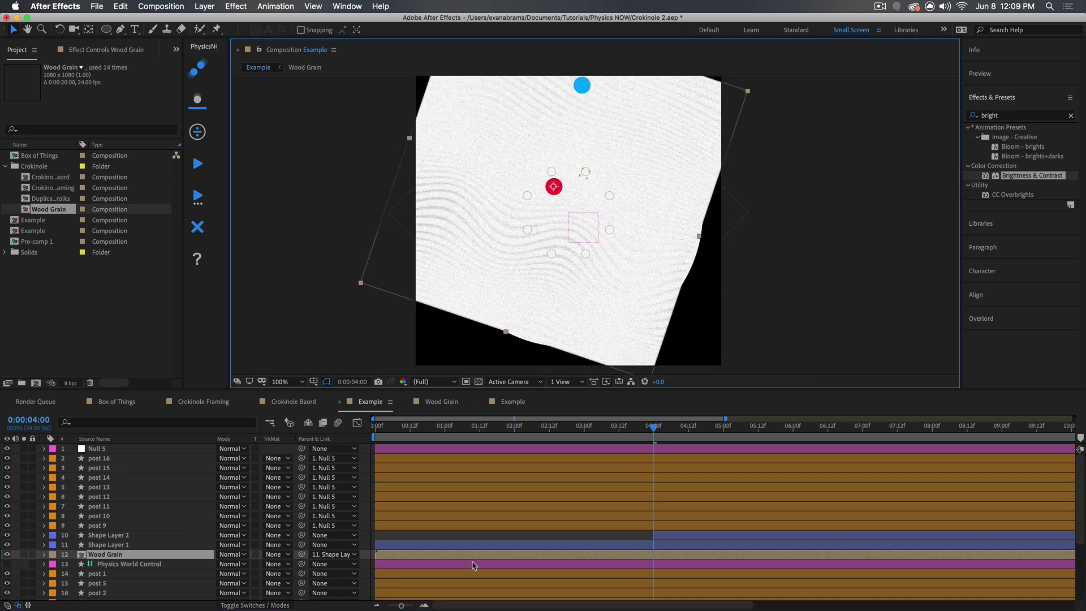
drag(519, 431, 425, 446)
key(space)
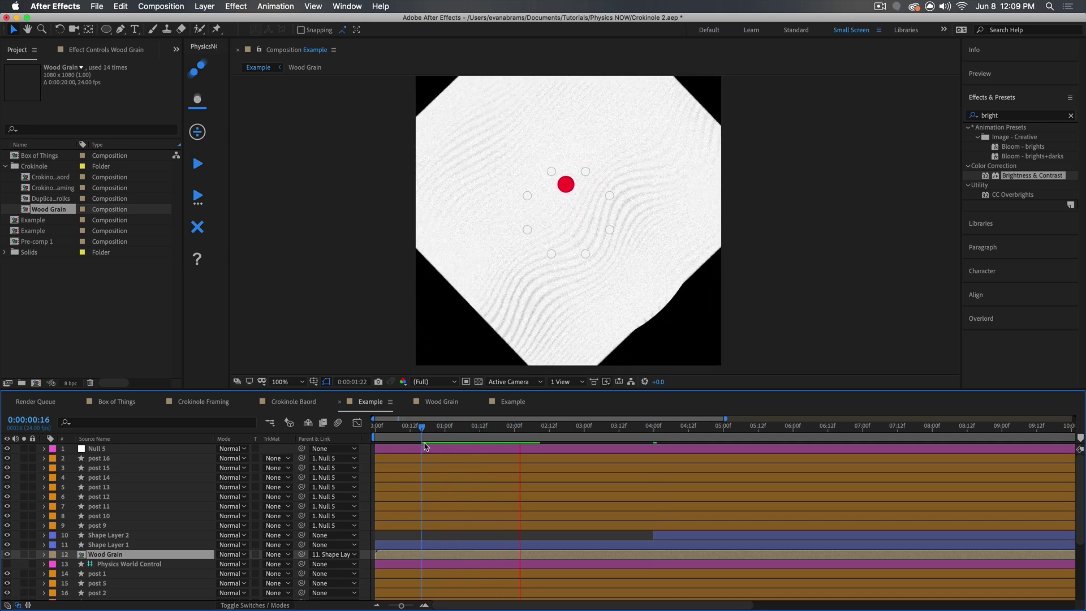
scroll(575, 204, up, 1)
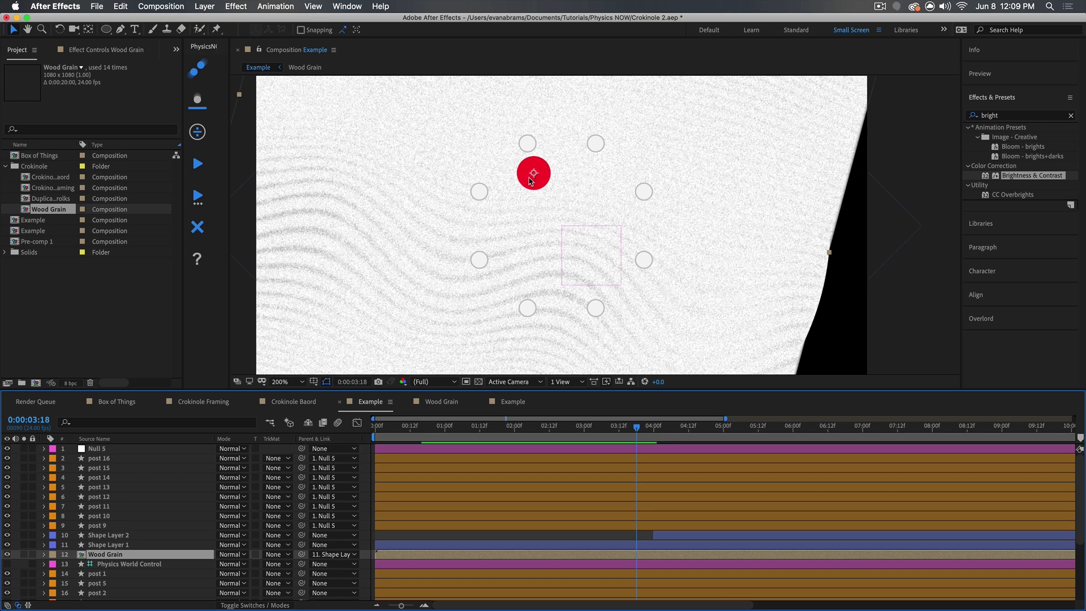
scroll(680, 219, down, 1)
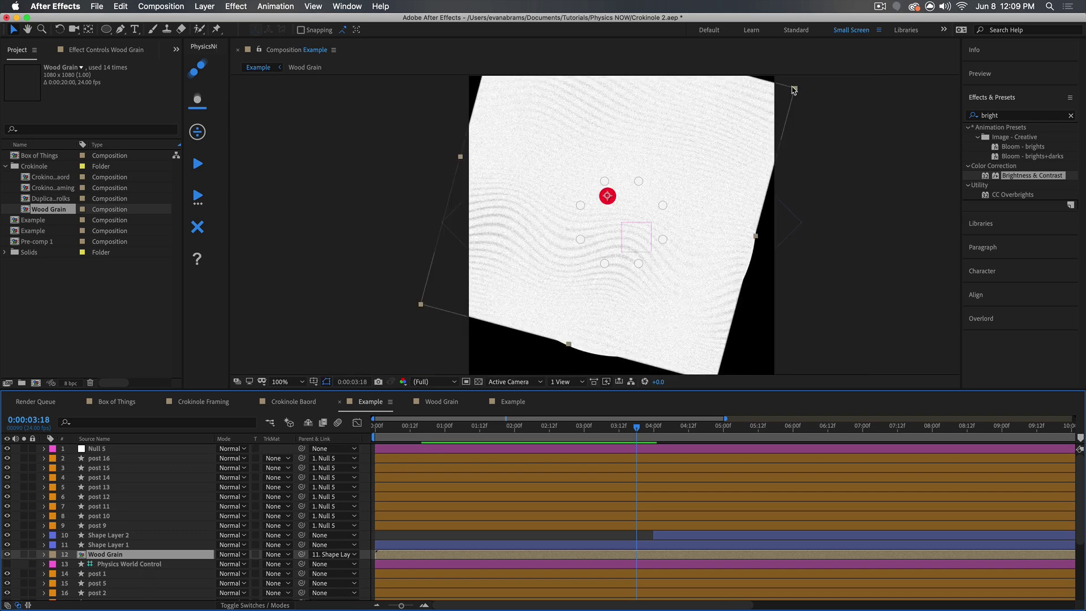
scroll(625, 185, up, 1)
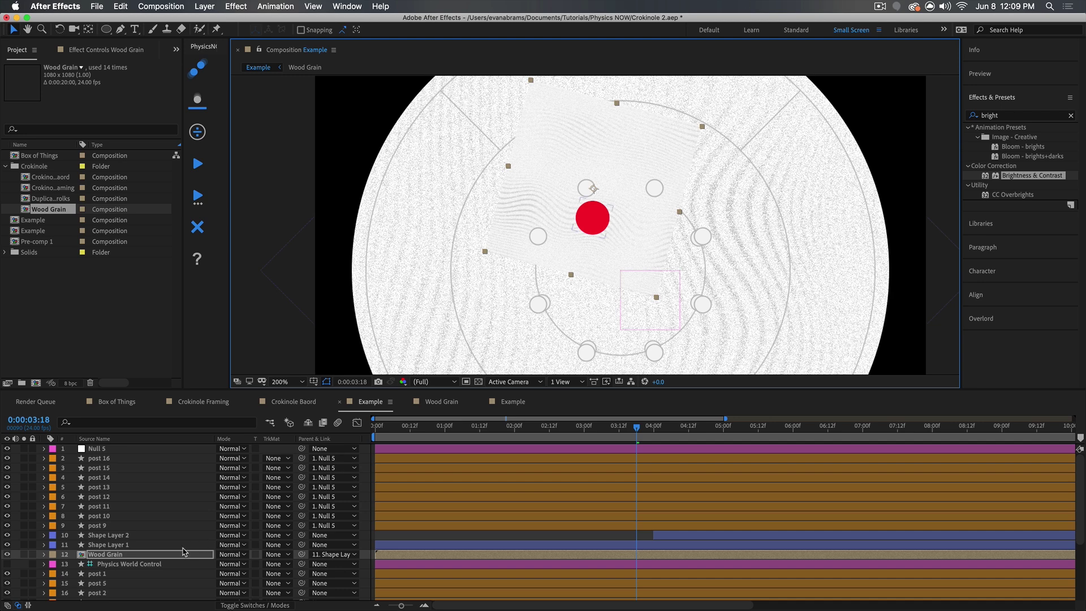
Set the new Wood Grain layer's track matte to Alpha Matte "Shape Layer 1".
click(182, 551)
key(F4)
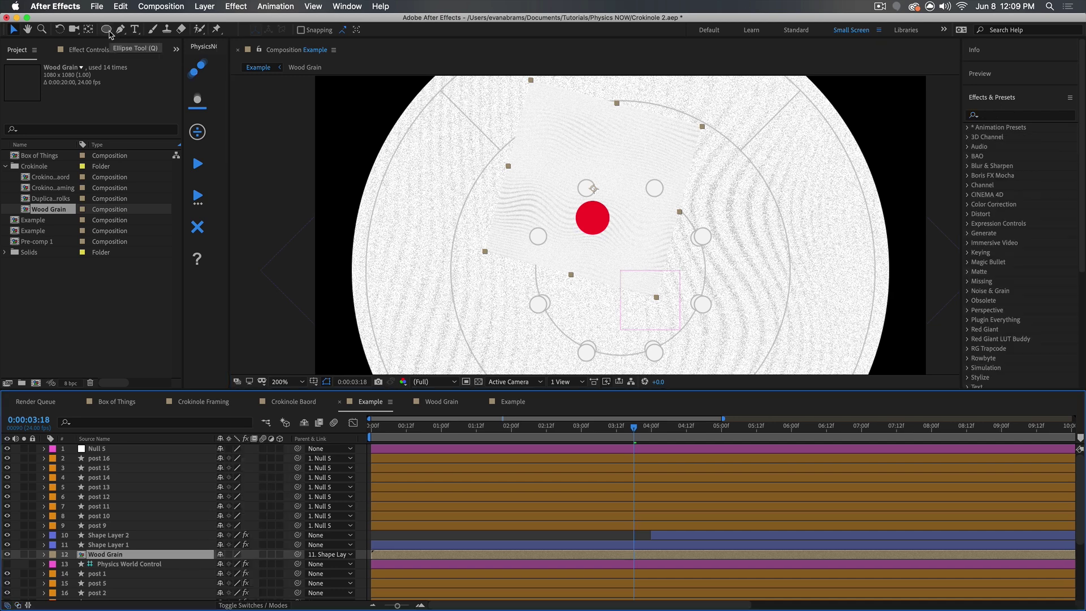
click(246, 606)
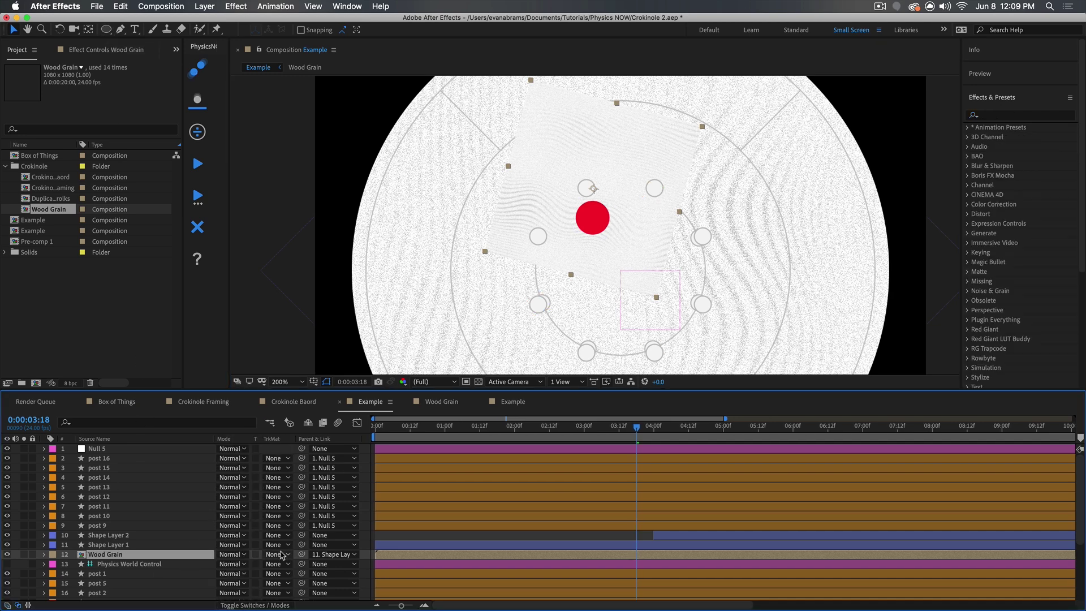
click(281, 556)
click(285, 568)
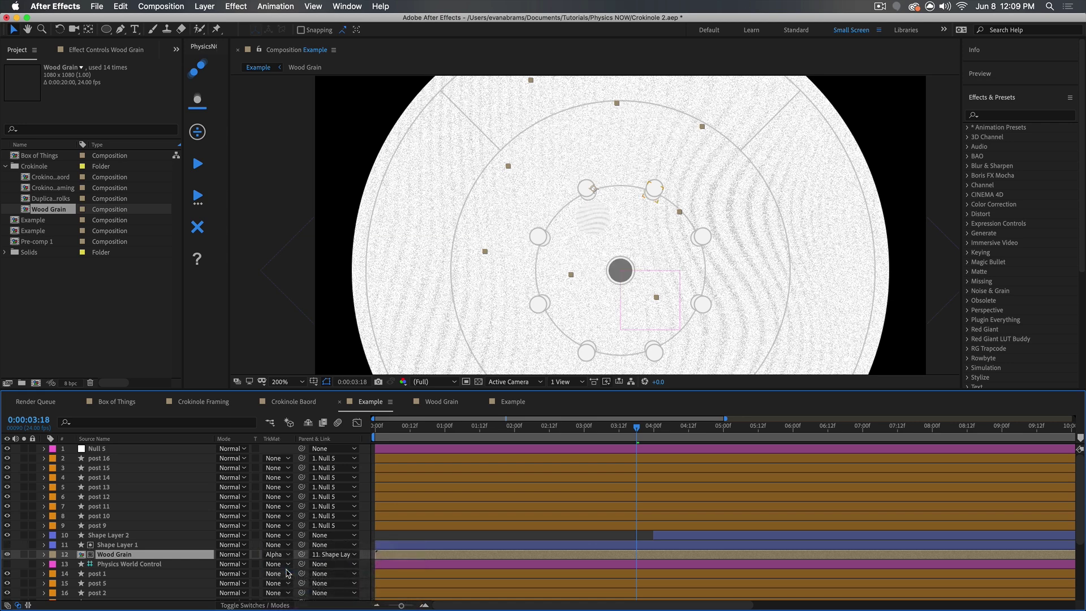
Make the red puck's Shape Layer 1 visible again and set its mode to Multiply.
scroll(597, 218, up, 2)
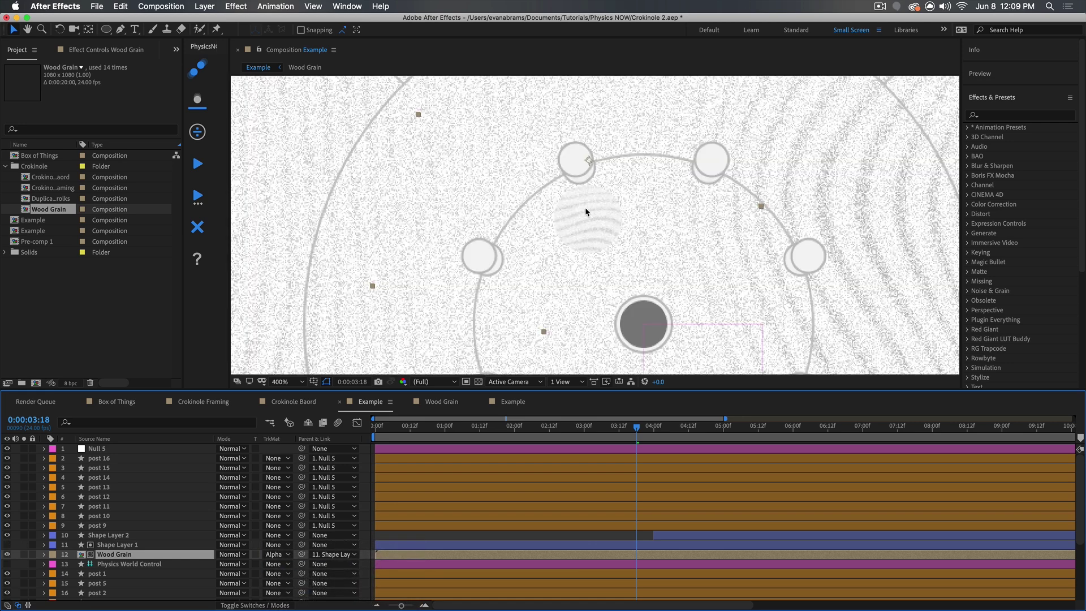
scroll(586, 213, up, 2)
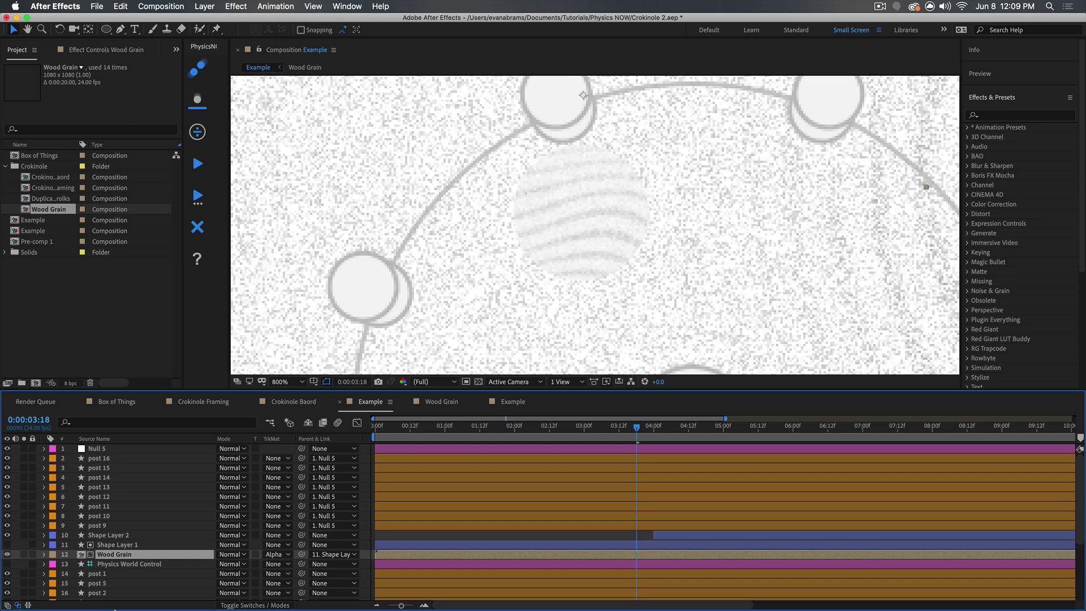
click(111, 546)
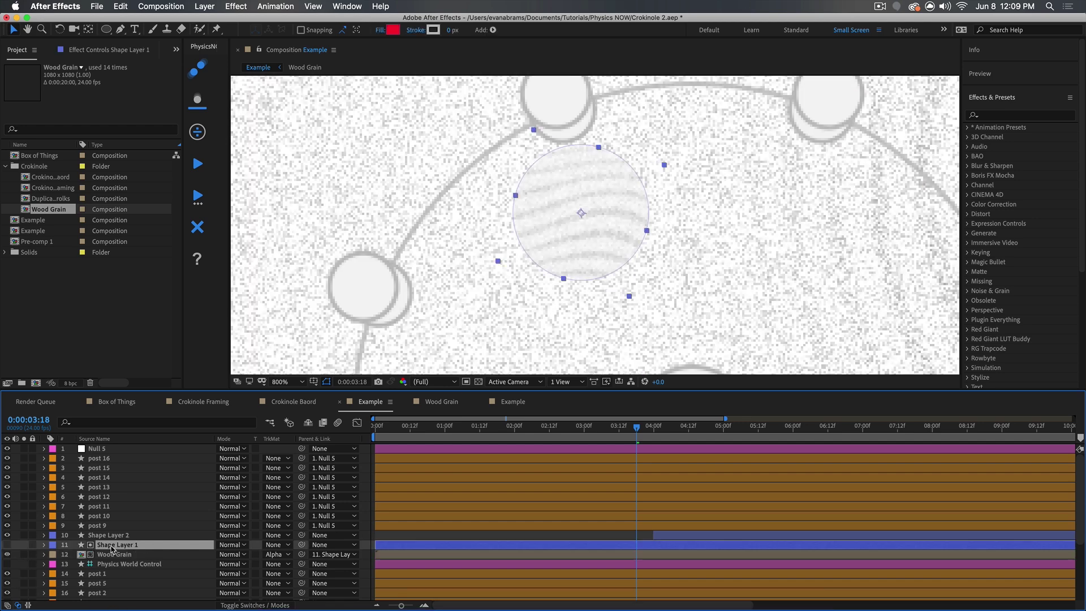
click(7, 544)
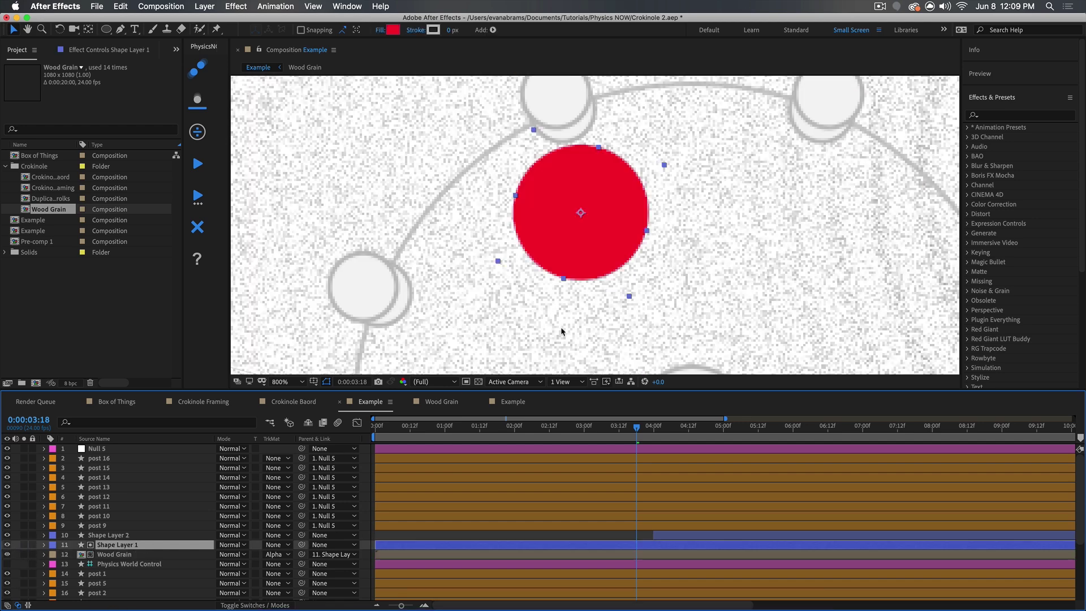
click(248, 545)
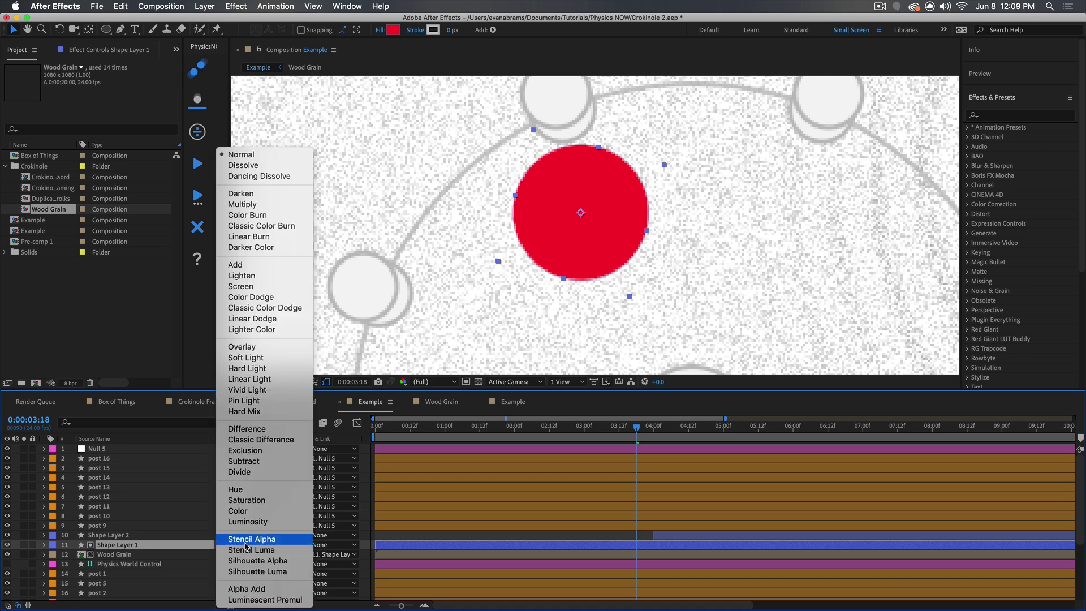
click(242, 204)
key(comma)
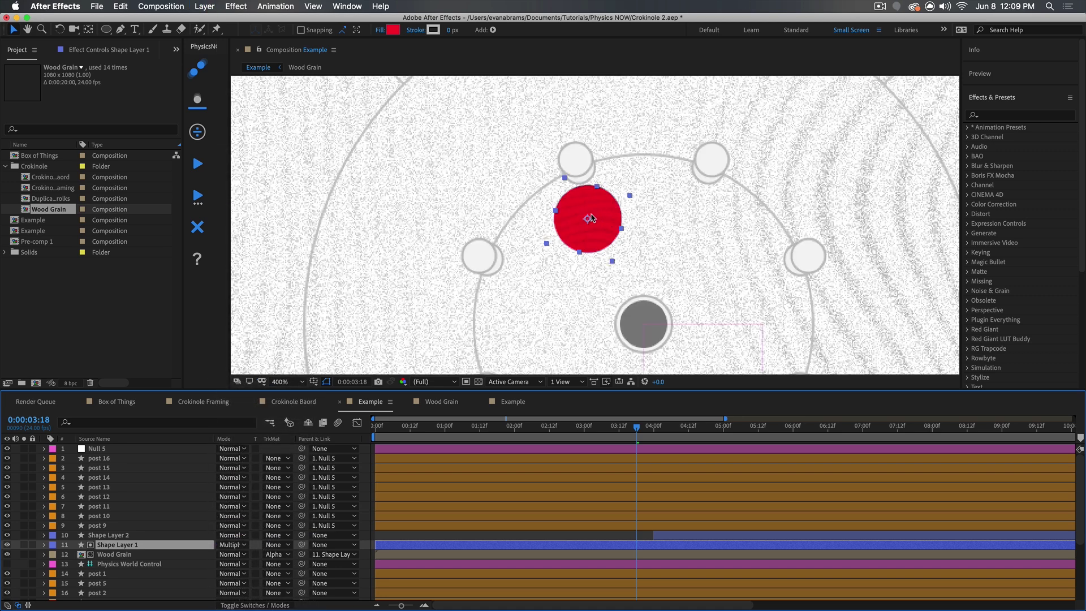
key(comma)
click(584, 537)
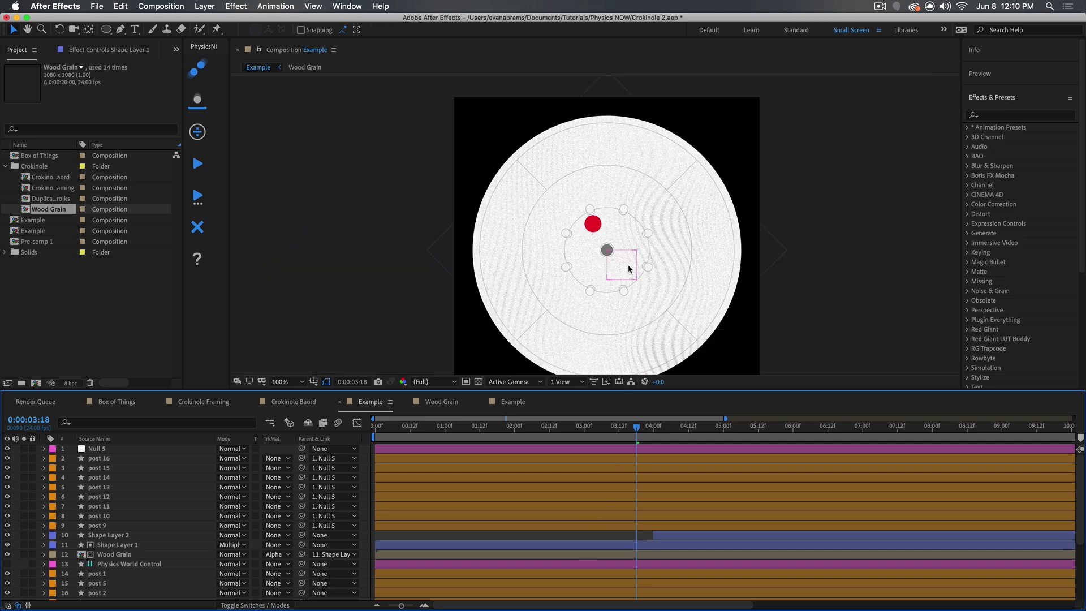
scroll(590, 226, down, 3)
scroll(590, 226, up, 3)
key(space)
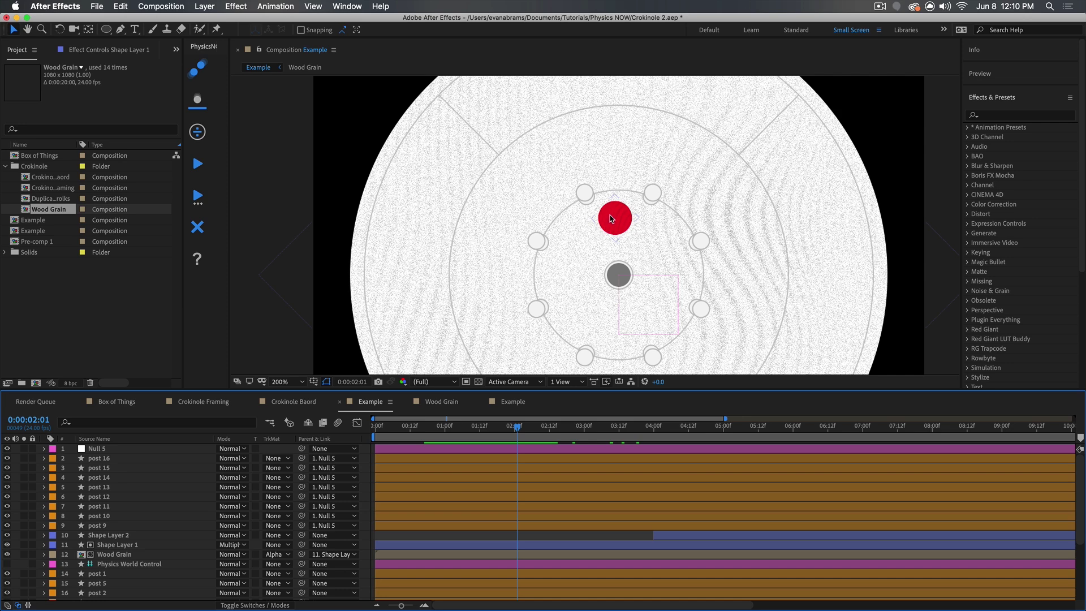
scroll(597, 231, down, 2)
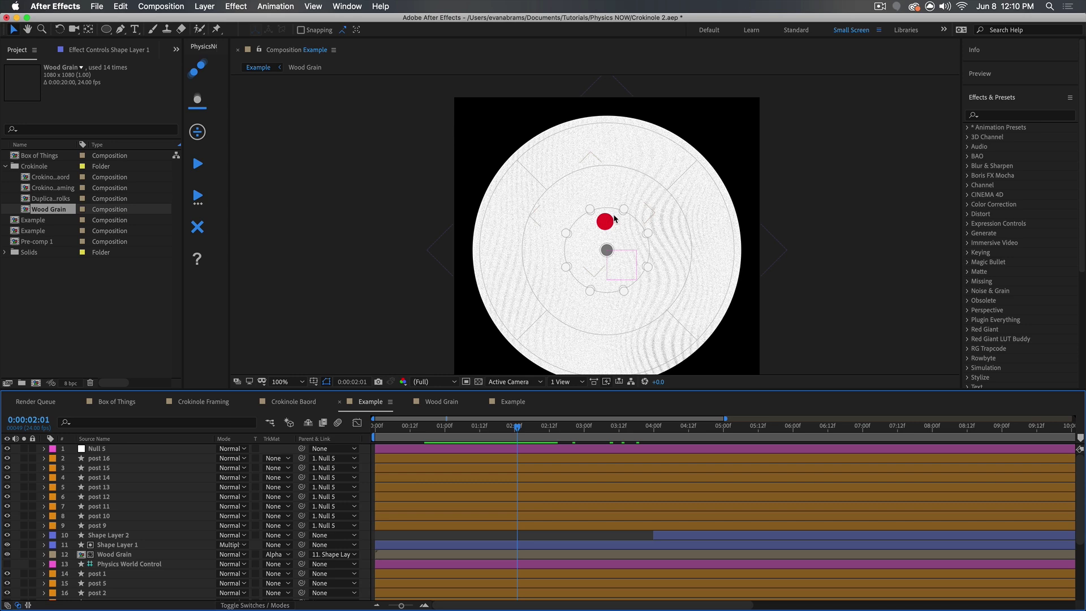
key(space)
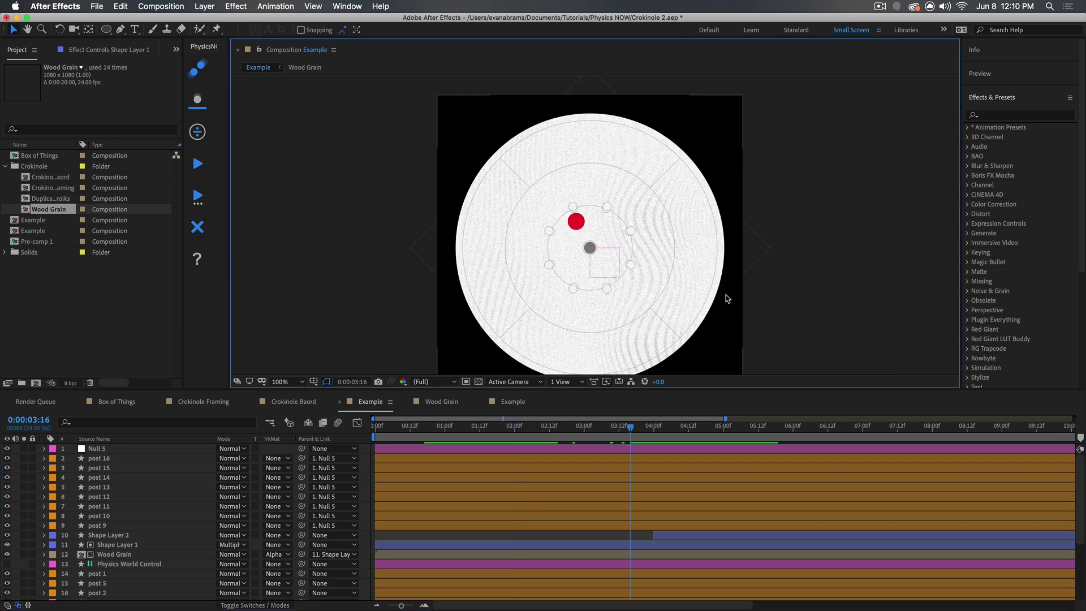